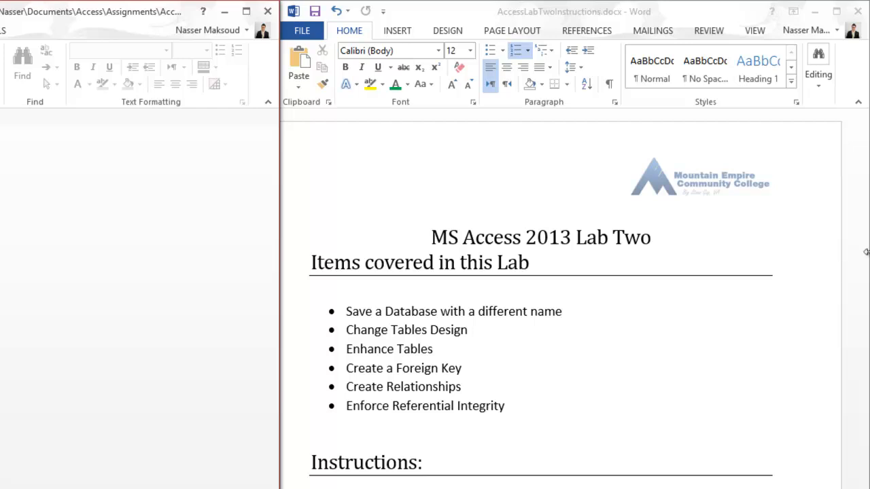
Review the opening instructions for MS Access 2013 Lab Two in the AccessLabTwoInstructions document.
{"action": "left_click", "coordinate": [814, 229]}
{"action": "scroll", "coordinate": [560, 299], "scroll_direction": "down", "scroll_amount": 7}
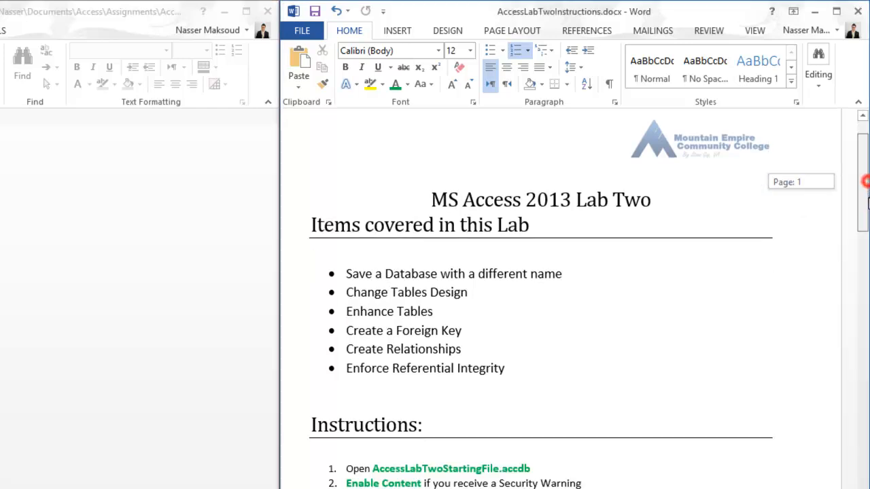
{"action": "left_click_drag", "start_coordinate": [868, 235], "coordinate": [867, 238]}
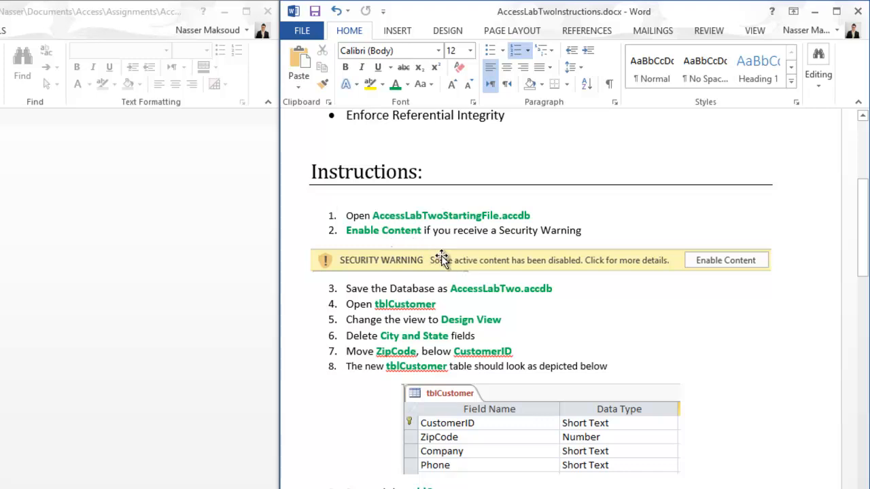
{"action": "left_click", "coordinate": [712, 260]}
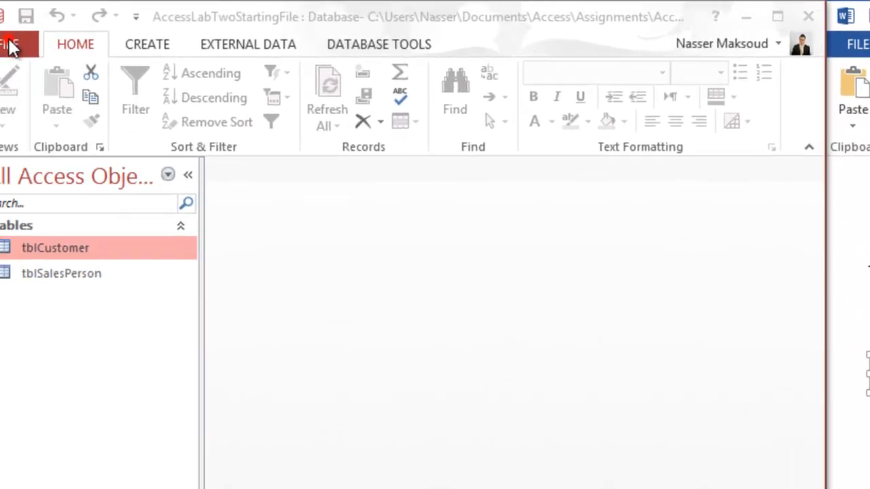
Start saving the database under a new name in Access Database (*.accdb) format and name the file AccessLabTwo.accdb.
{"action": "left_click", "coordinate": [10, 43]}
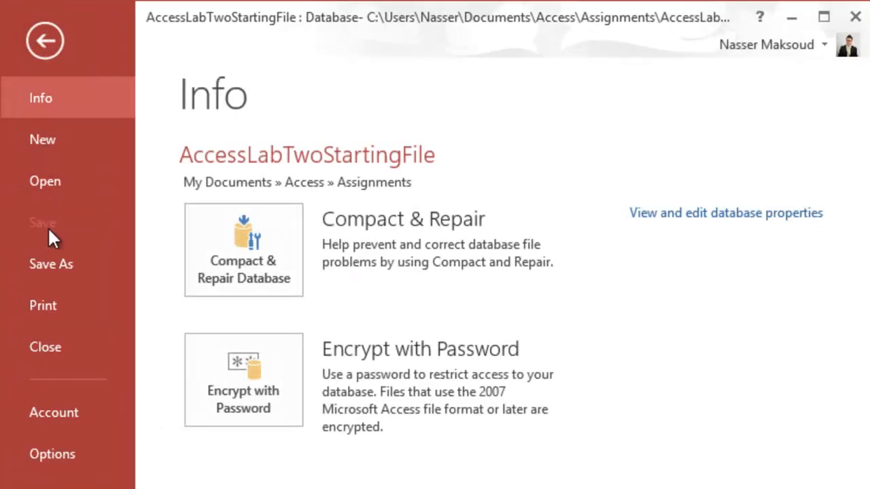
{"action": "left_click", "coordinate": [58, 264]}
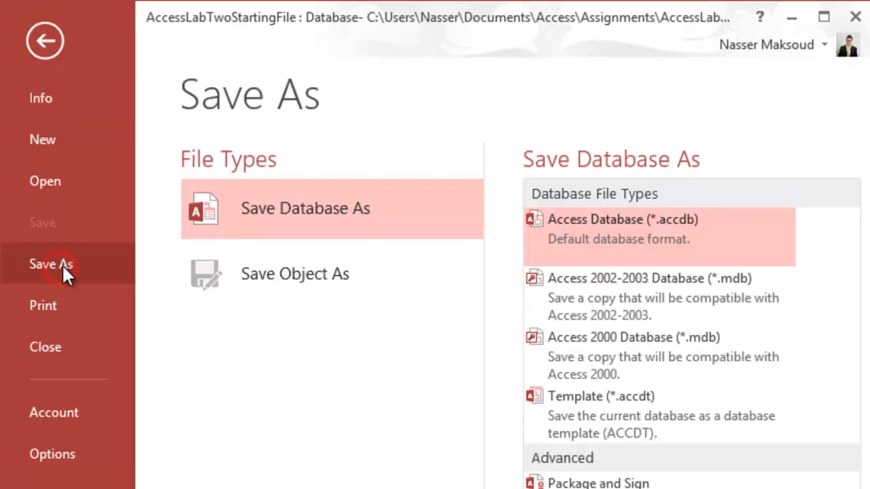
{"action": "left_click", "coordinate": [578, 226]}
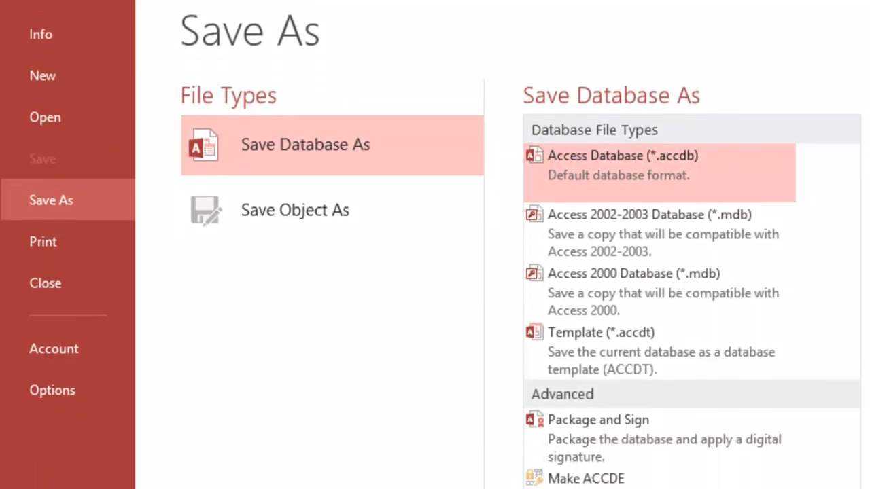
{"action": "left_click", "coordinate": [567, 292]}
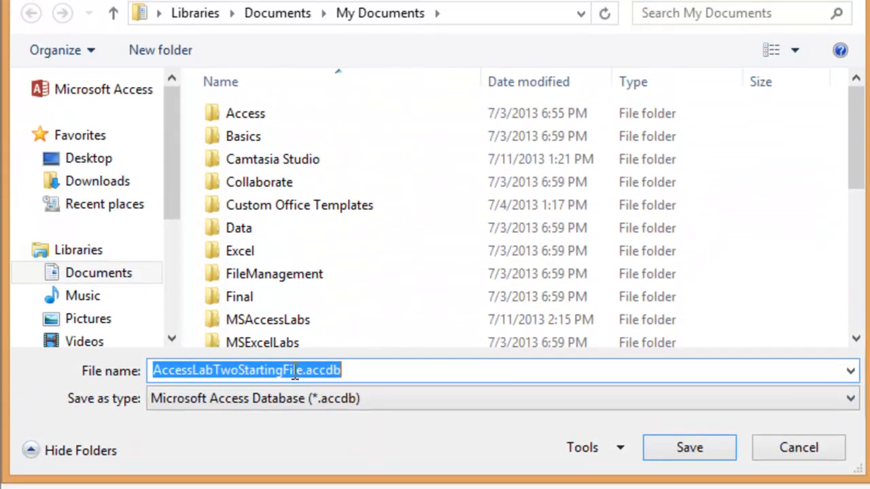
{"action": "left_click", "coordinate": [295, 371]}
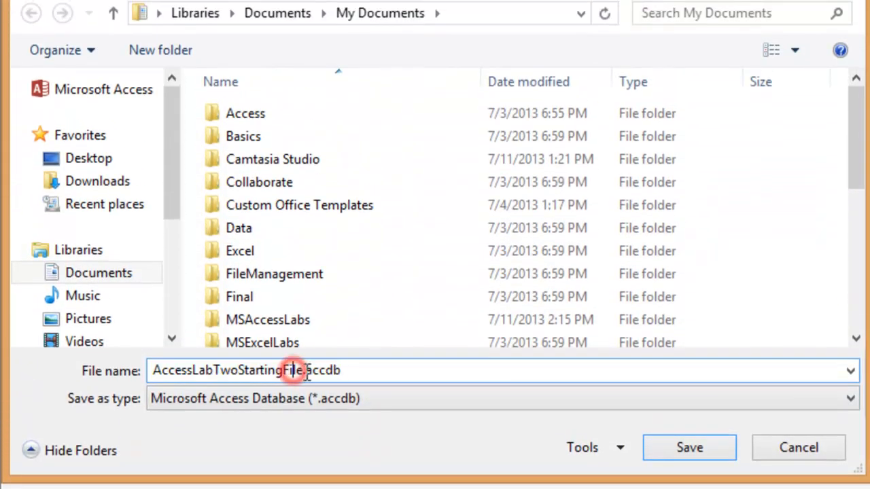
{"action": "left_click", "coordinate": [304, 371]}
{"action": "key", "text": "BackSpace"}
{"action": "key", "text": "BackSpace"}
{"action": "key", "text": "BackSpace"}
{"action": "key", "text": "BackSpace"}
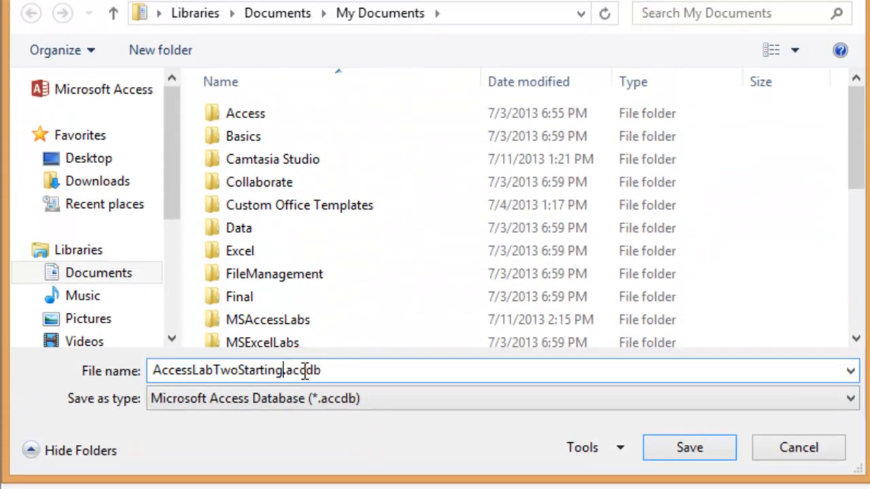
{"action": "key", "text": "BackSpace"}
{"action": "key", "text": "BackSpace"}
{"action": "key", "text": "BackSpace"}
{"action": "key", "text": "BackSpace"}
{"action": "key", "text": "BackSpace"}
{"action": "key", "text": "BackSpace"}
{"action": "key", "text": "BackSpace"}
{"action": "key", "text": "BackSpace"}
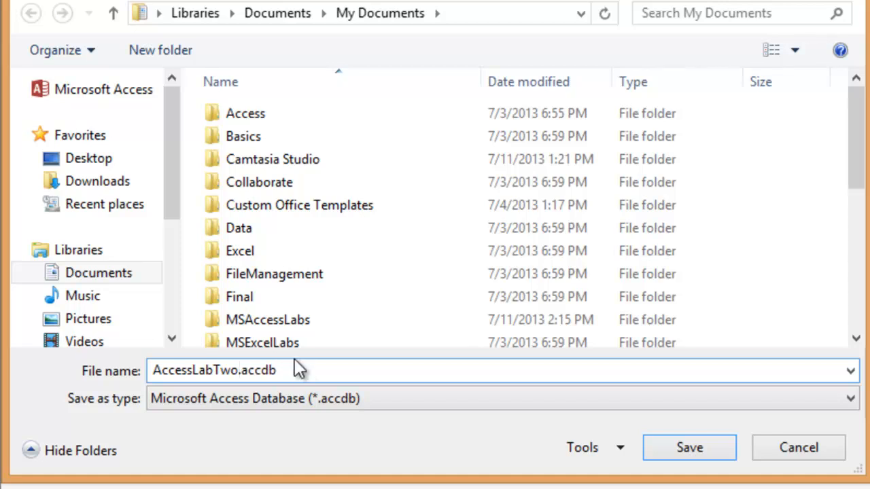
Save the renamed database in the MSAccessLabs folder under Documents, replacing the existing AccessLabTwo.accdb.
{"action": "left_click", "coordinate": [274, 16]}
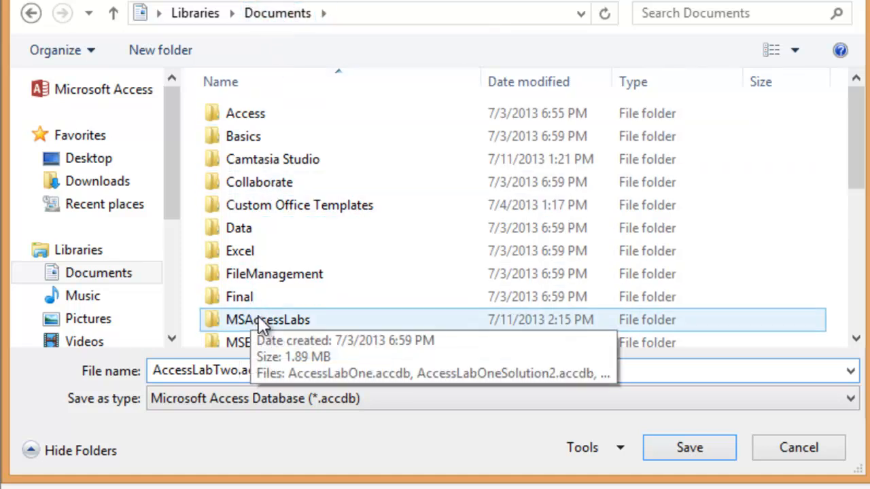
{"action": "double_click", "coordinate": [260, 318]}
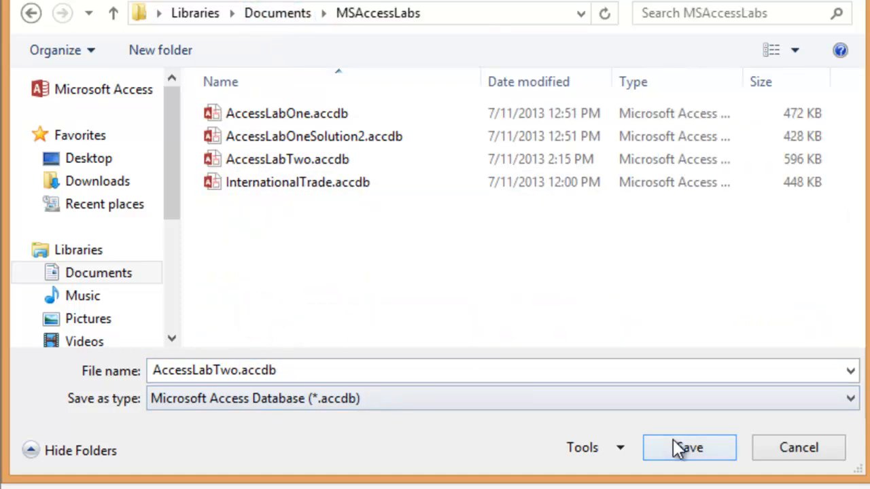
{"action": "left_click", "coordinate": [673, 440]}
{"action": "left_click", "coordinate": [761, 440]}
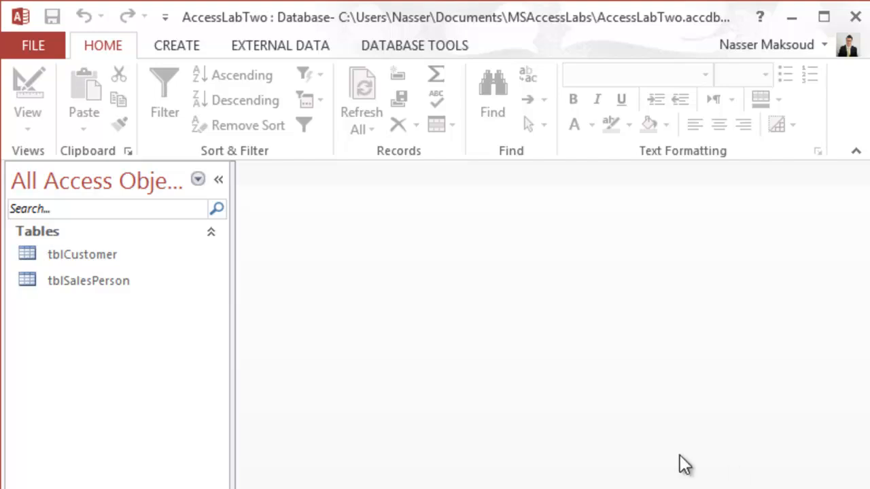
Open the tblCustomer table and switch it to Design View.
{"action": "left_click", "coordinate": [57, 259]}
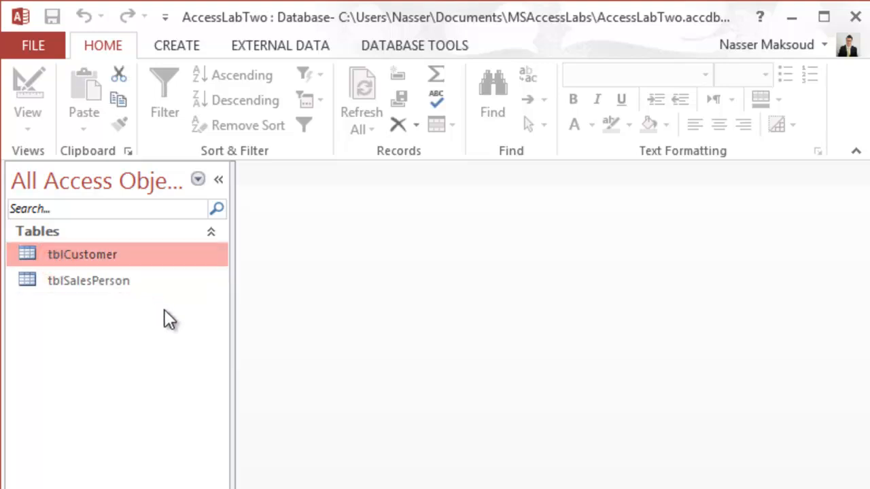
{"action": "double_click", "coordinate": [68, 258]}
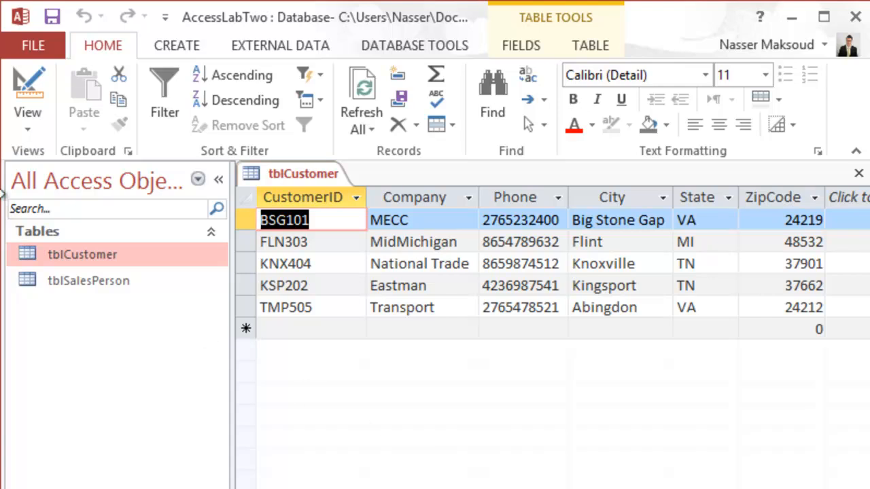
{"action": "left_click", "coordinate": [29, 88]}
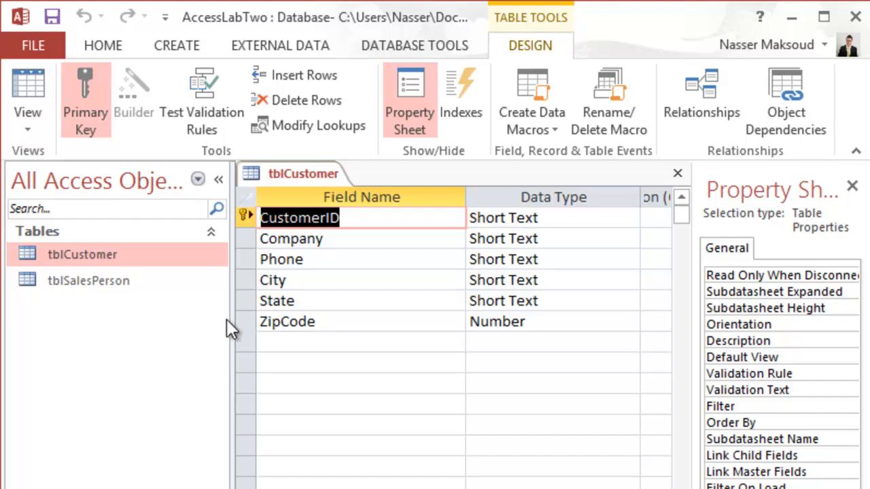
Delete the City field from tblCustomer and confirm its permanent removal.
{"action": "left_click", "coordinate": [246, 280]}
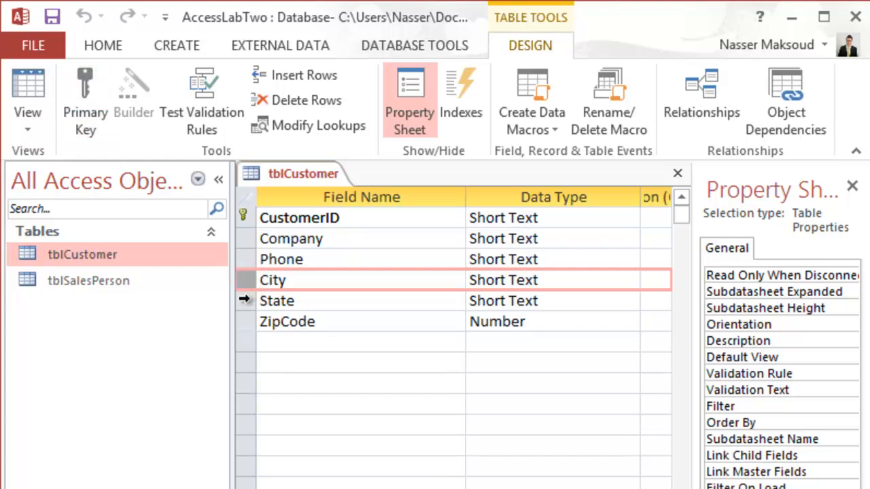
{"action": "left_click", "coordinate": [245, 299]}
{"action": "left_click", "coordinate": [245, 279]}
{"action": "left_click_drag", "start_coordinate": [244, 290], "coordinate": [244, 300]}
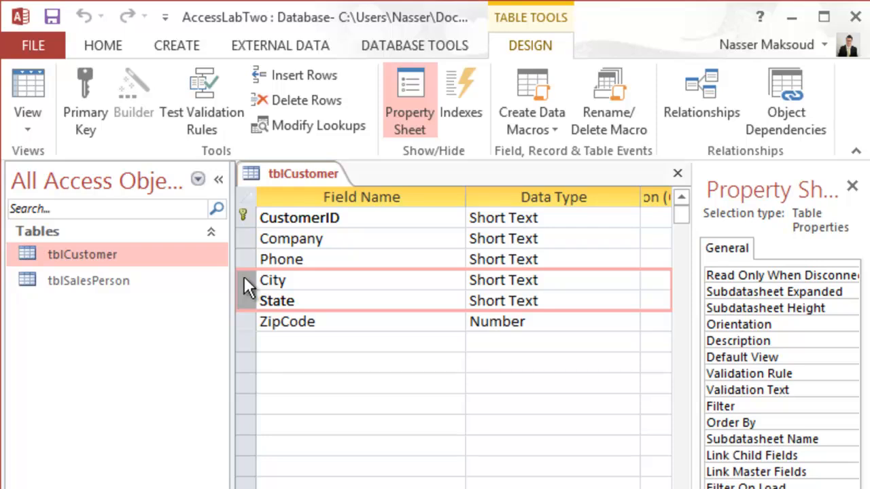
{"action": "right_click", "coordinate": [244, 276]}
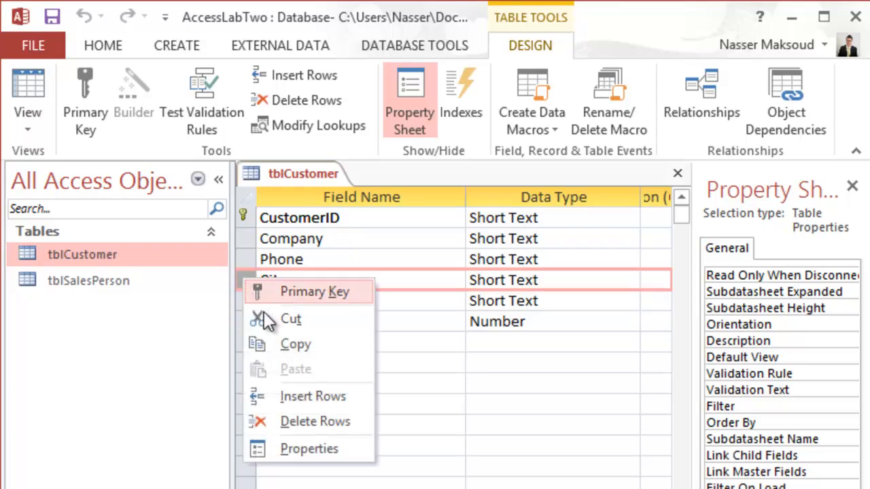
{"action": "left_click", "coordinate": [295, 420]}
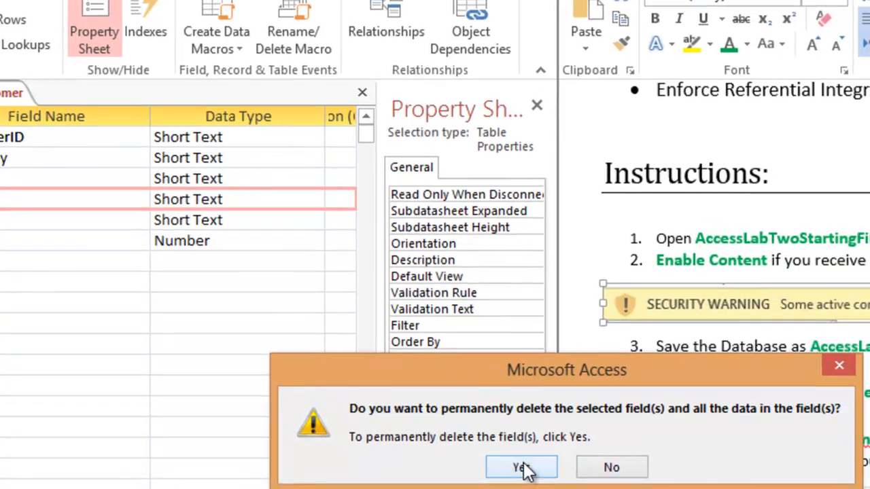
{"action": "left_click", "coordinate": [520, 466]}
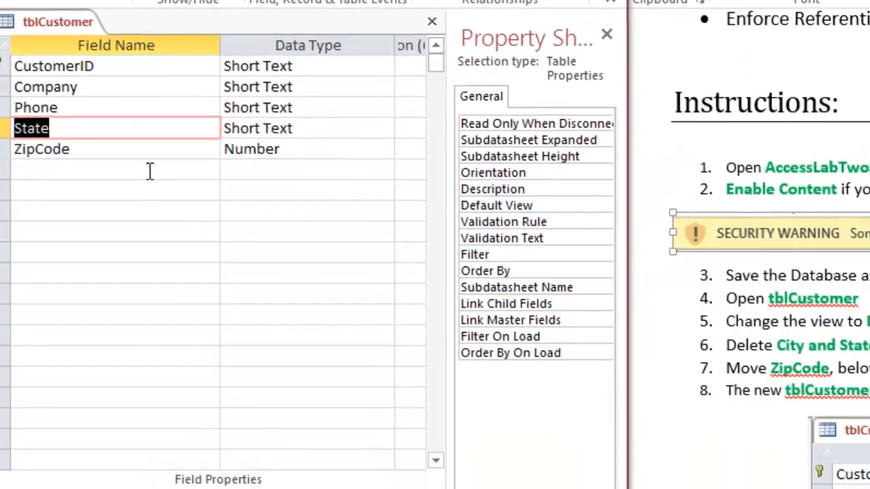
Delete the State field from tblCustomer and confirm its permanent removal.
{"action": "left_click", "coordinate": [0, 164]}
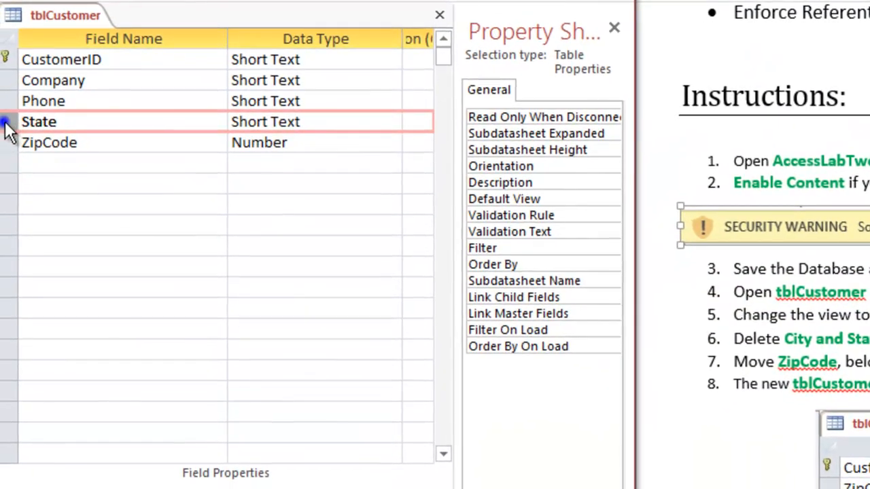
{"action": "right_click", "coordinate": [6, 128]}
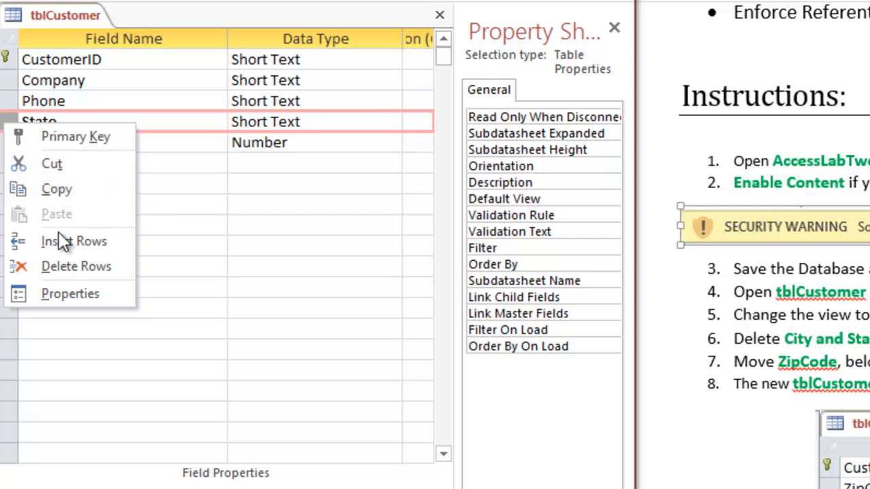
{"action": "left_click", "coordinate": [63, 265]}
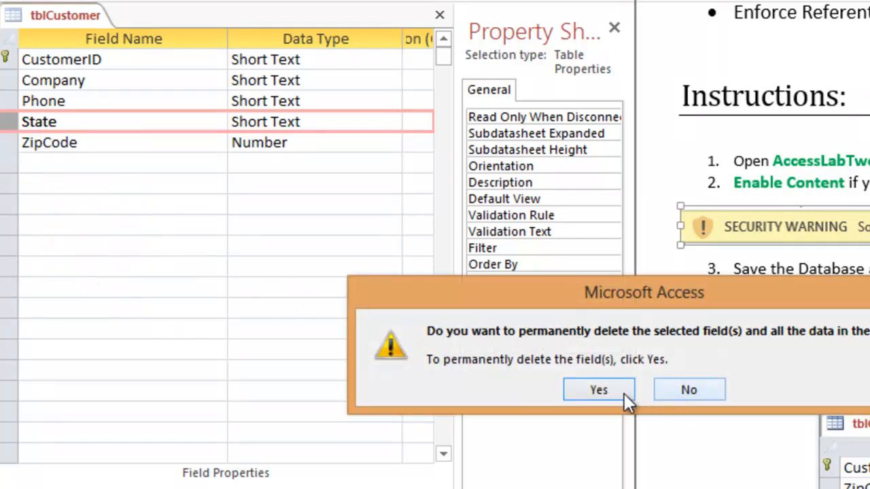
{"action": "left_click", "coordinate": [604, 392]}
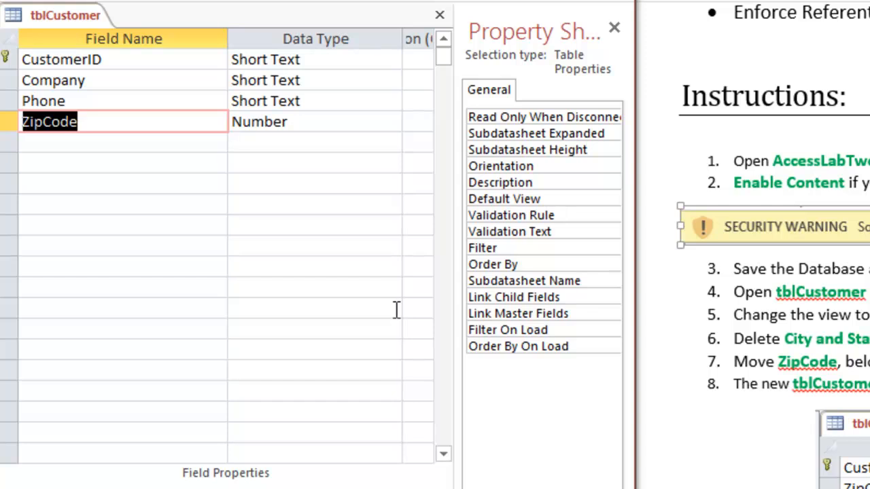
Move the ZipCode field directly below CustomerID in the tblCustomer design.
{"action": "left_click", "coordinate": [13, 121]}
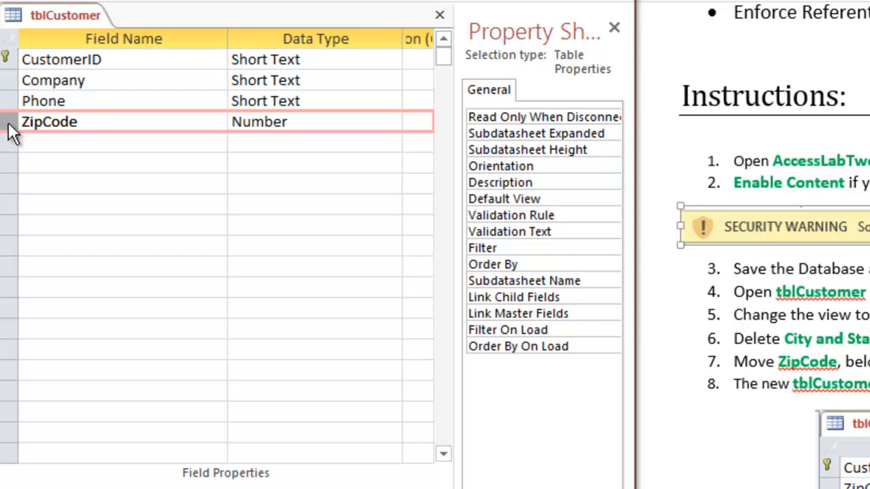
{"action": "left_click", "coordinate": [8, 140]}
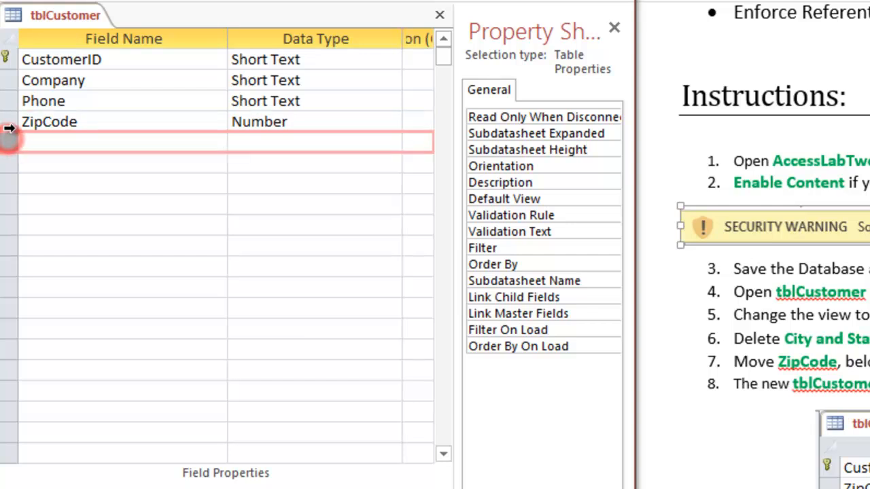
{"action": "left_click_drag", "start_coordinate": [9, 122], "coordinate": [7, 82]}
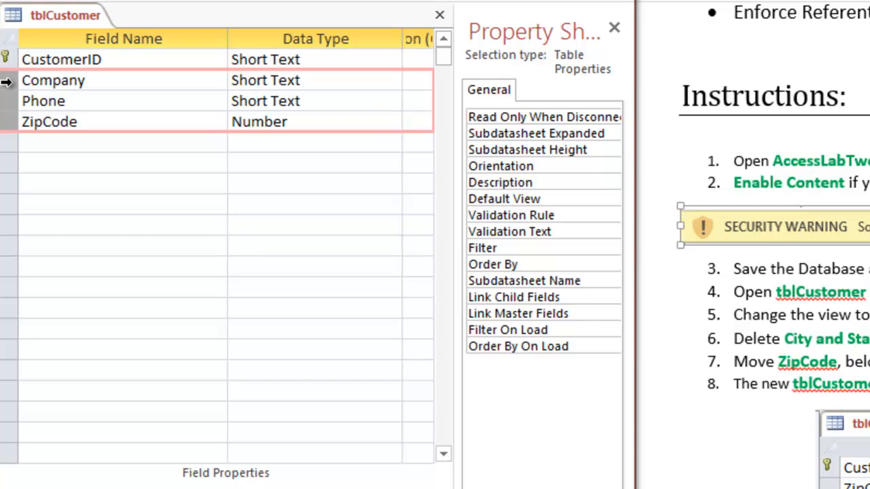
{"action": "left_click", "coordinate": [9, 142]}
{"action": "left_click", "coordinate": [13, 207]}
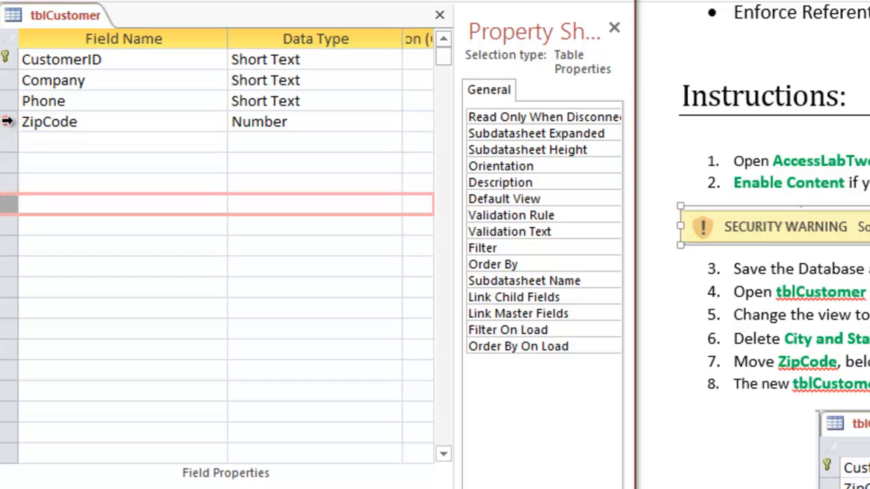
{"action": "left_click", "coordinate": [7, 122]}
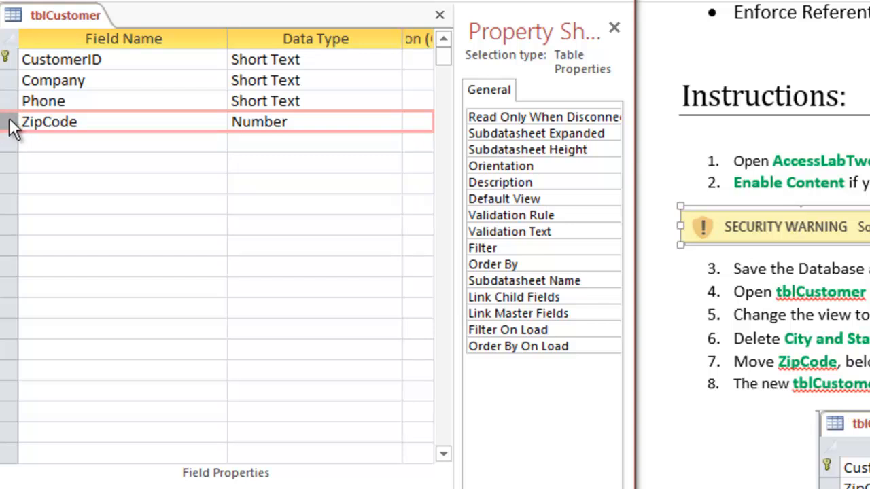
{"action": "left_click_drag", "start_coordinate": [9, 130], "coordinate": [5, 70]}
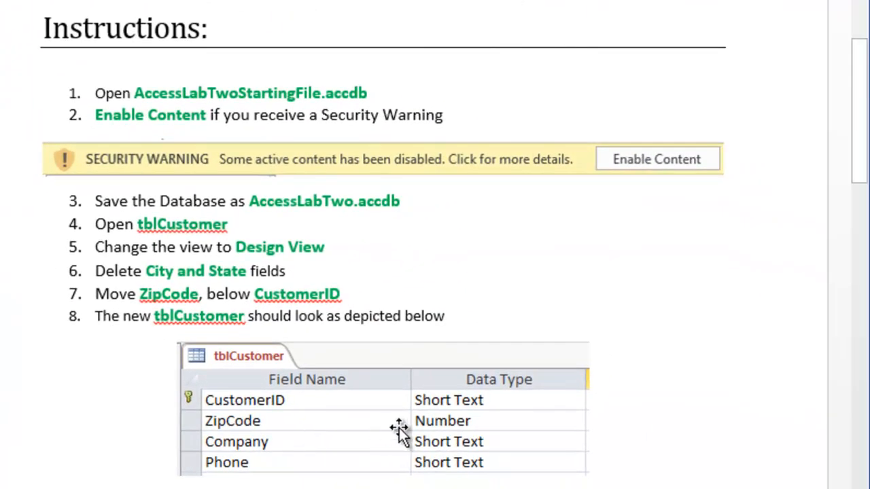
Save the design changes to tblCustomer and close the table.
{"action": "left_click", "coordinate": [400, 426]}
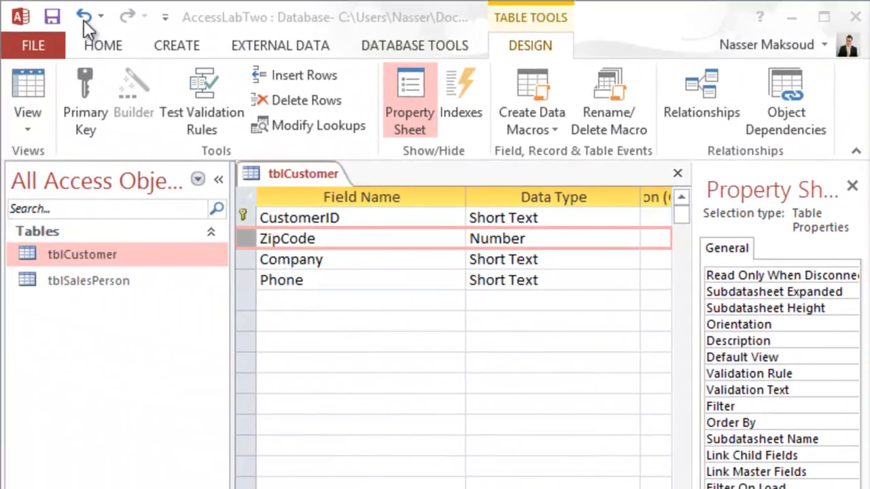
{"action": "left_click", "coordinate": [52, 16]}
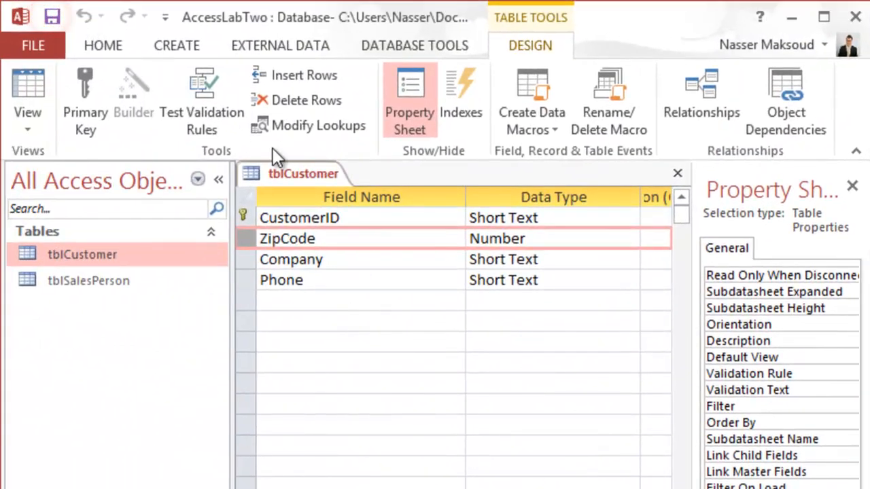
{"action": "right_click", "coordinate": [291, 175]}
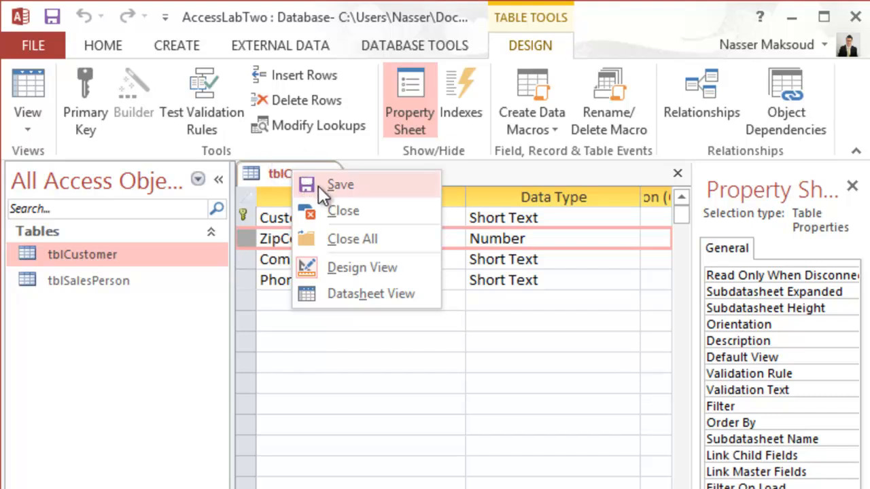
{"action": "left_click", "coordinate": [317, 183]}
{"action": "right_click", "coordinate": [303, 174]}
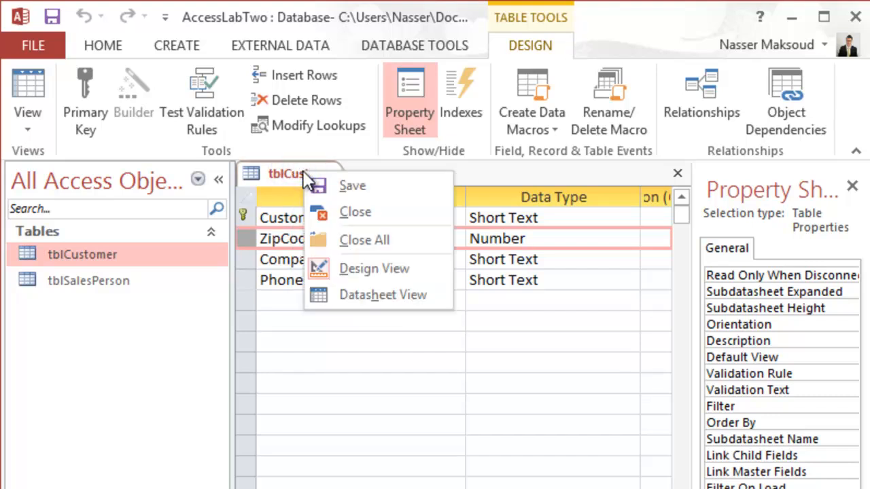
{"action": "left_click", "coordinate": [340, 212]}
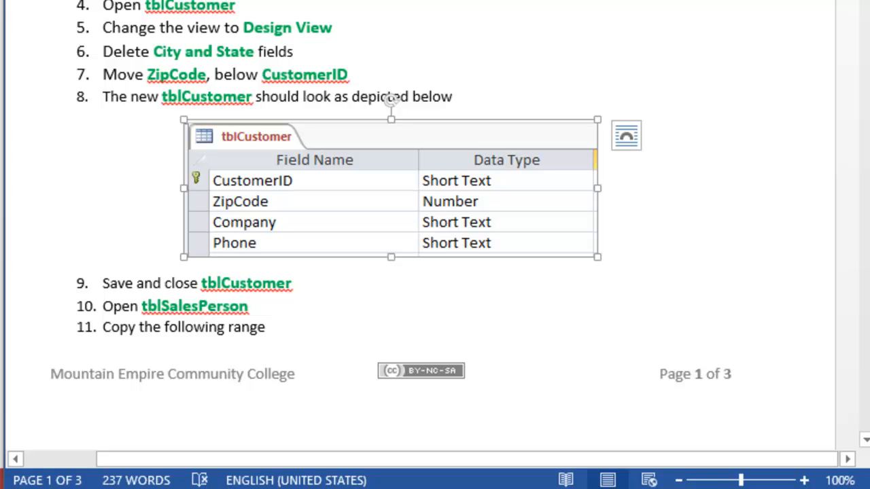
Open the tblSalesPerson table in Datasheet View.
{"action": "scroll", "coordinate": [391, 100], "scroll_direction": "down", "scroll_amount": 5}
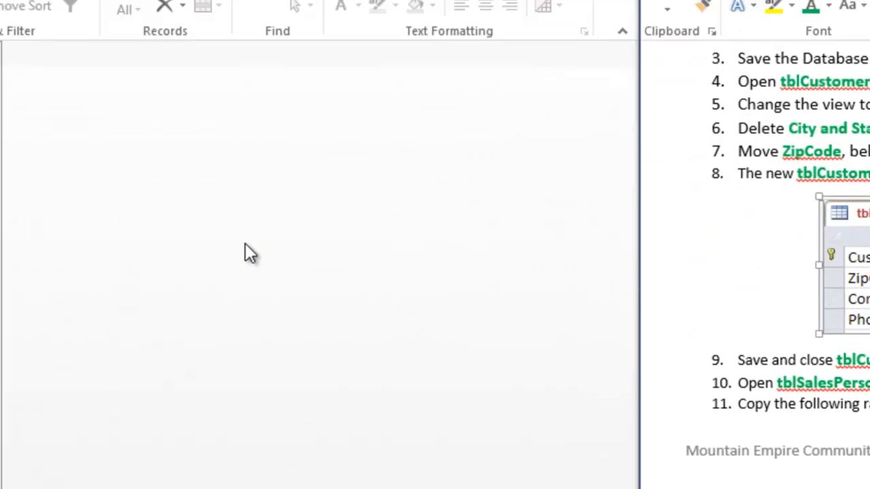
{"action": "left_click", "coordinate": [95, 282]}
{"action": "double_click", "coordinate": [95, 283]}
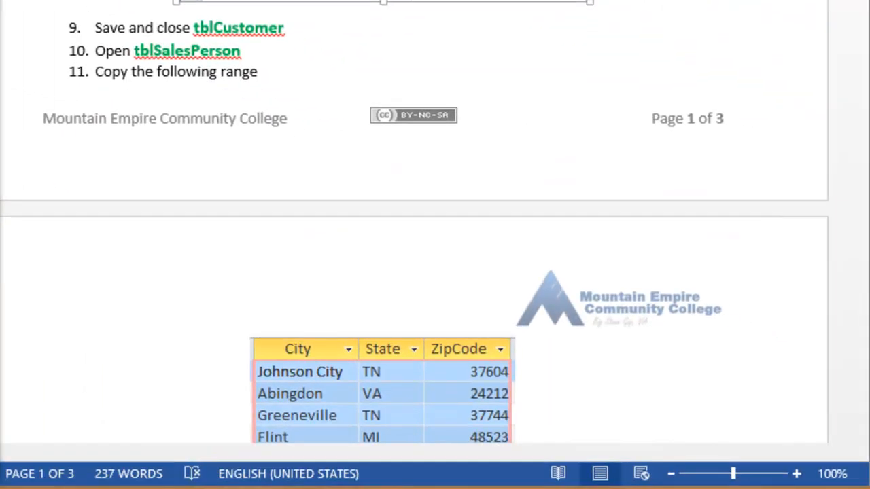
Copy the City, State and ZipCode values of all records in tblSalesPerson, from Johnson City through Big Stone Gap.
{"action": "left_click_drag", "start_coordinate": [662, 454], "coordinate": [747, 464]}
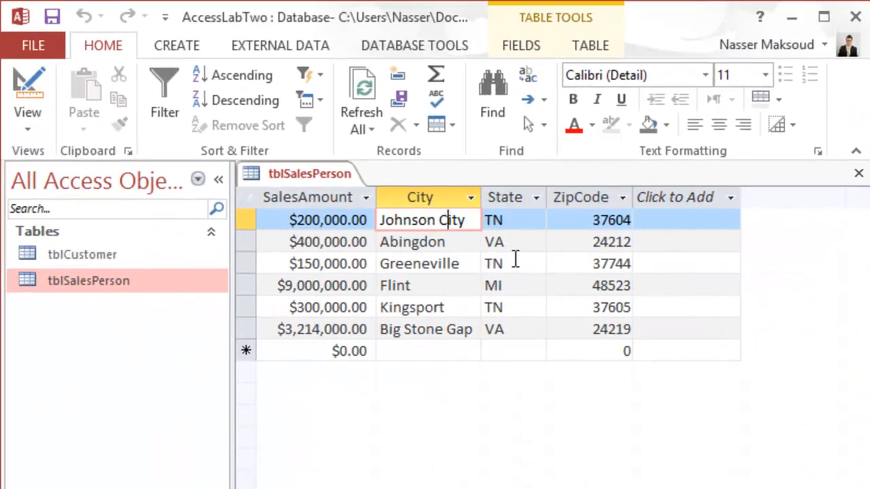
{"action": "left_click", "coordinate": [602, 330], "text": "shift"}
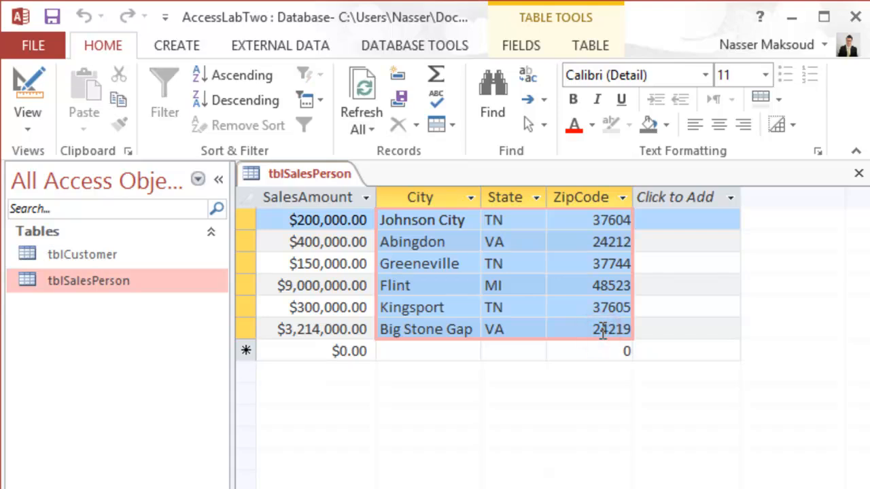
{"action": "right_click", "coordinate": [570, 285]}
{"action": "left_click", "coordinate": [588, 325]}
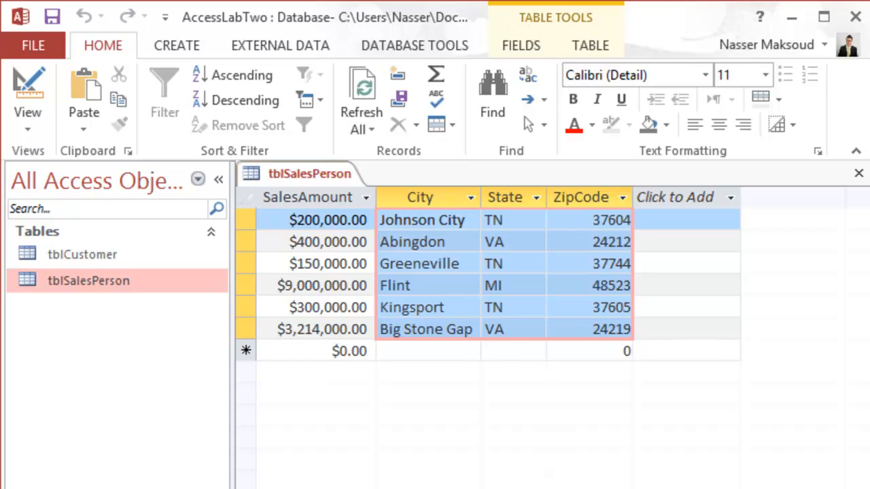
Create a new table with Table Design and add City and State as Short Text fields.
{"action": "left_click", "coordinate": [180, 45]}
{"action": "left_click", "coordinate": [159, 84]}
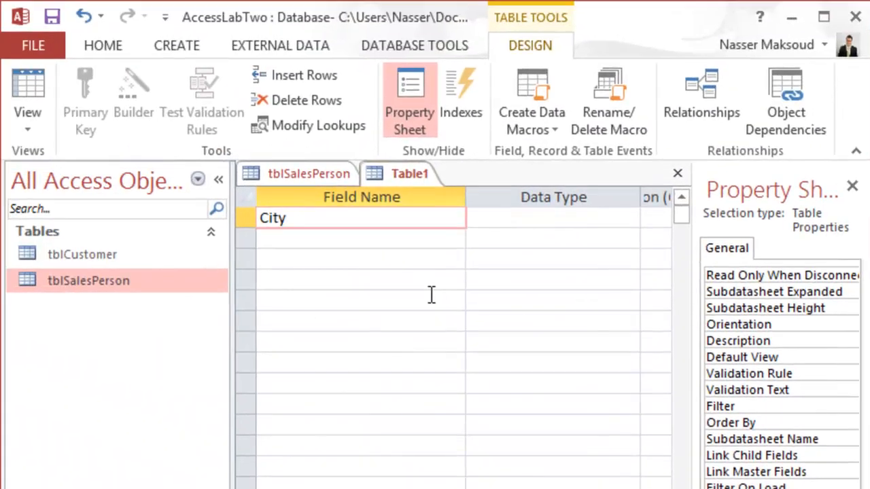
{"action": "key", "text": "Tab"}
{"action": "key", "text": "Tab"}
{"action": "key", "text": "Tab"}
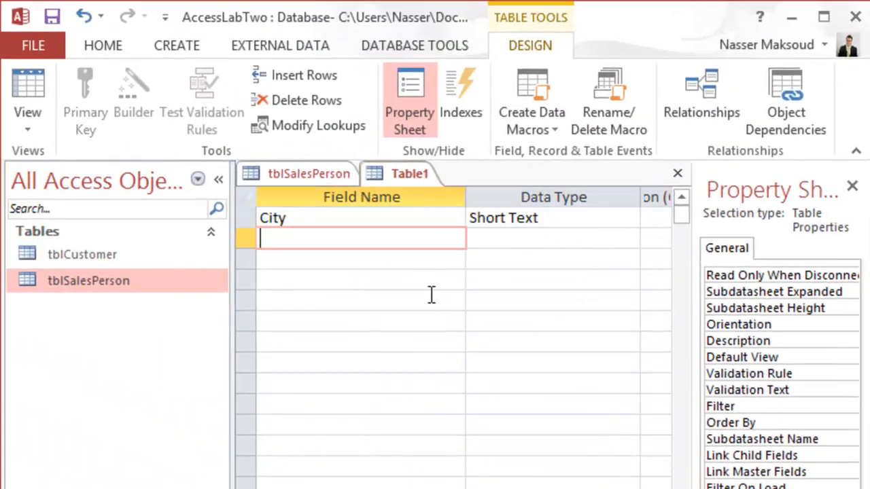
{"action": "type", "text": "State"}
{"action": "key", "text": "Tab"}
{"action": "key", "text": "Tab"}
{"action": "key", "text": "Tab"}
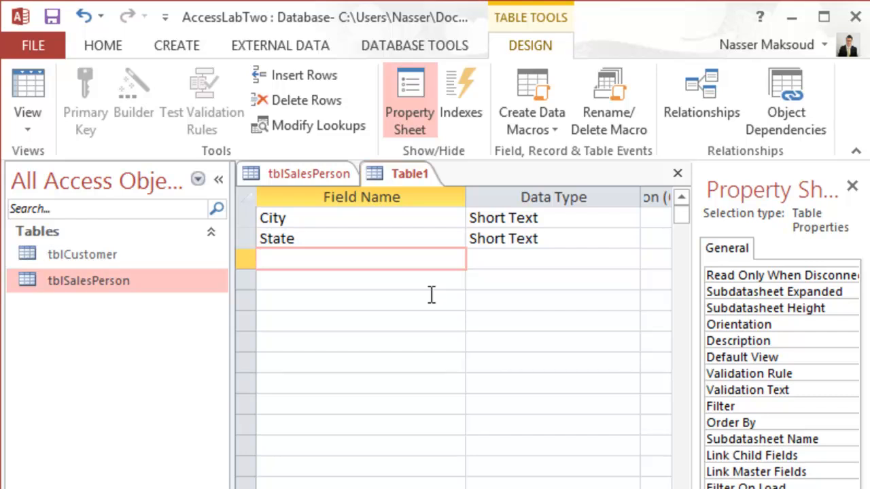
Add a ZipCode field with the Number data type below State in the new table.
{"action": "type", "text": "ZipCode"}
{"action": "key", "text": "Tab"}
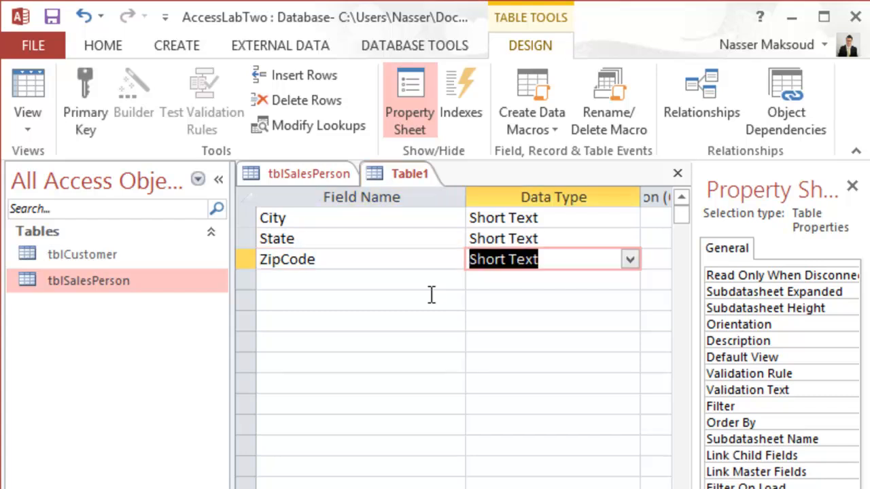
{"action": "type", "text": "number"}
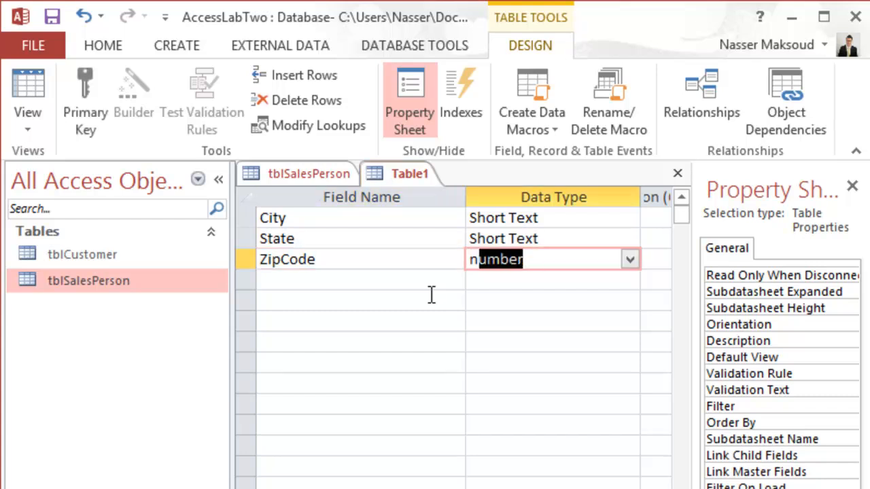
{"action": "key", "text": "Tab"}
{"action": "key", "text": "Tab"}
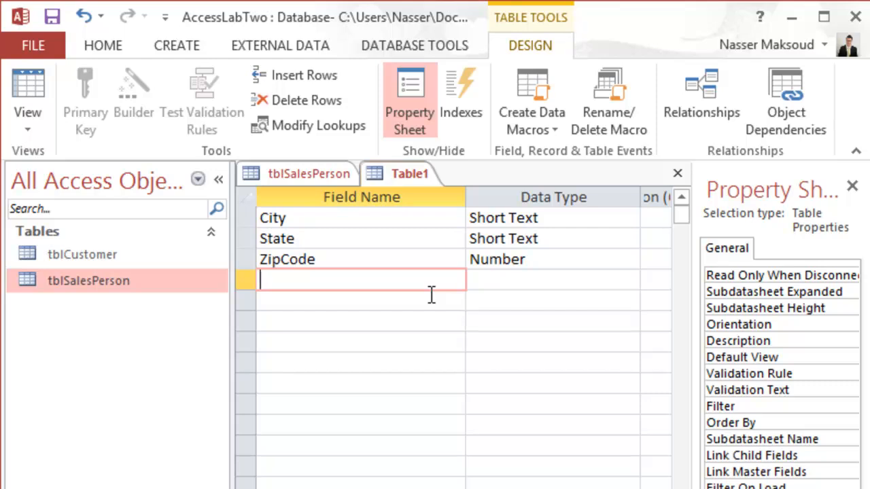
Switch the new table to Datasheet View, saving it as tblZipCode and declining to create a primary key.
{"action": "left_click", "coordinate": [39, 85]}
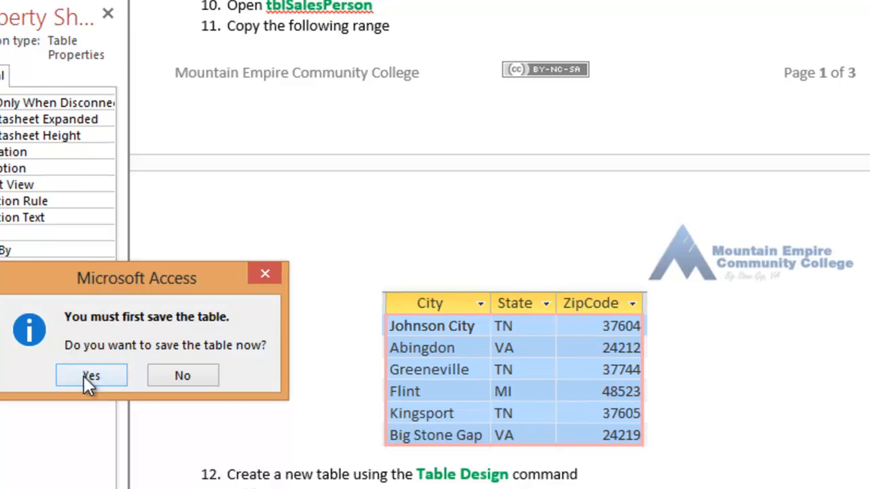
{"action": "left_click", "coordinate": [84, 373]}
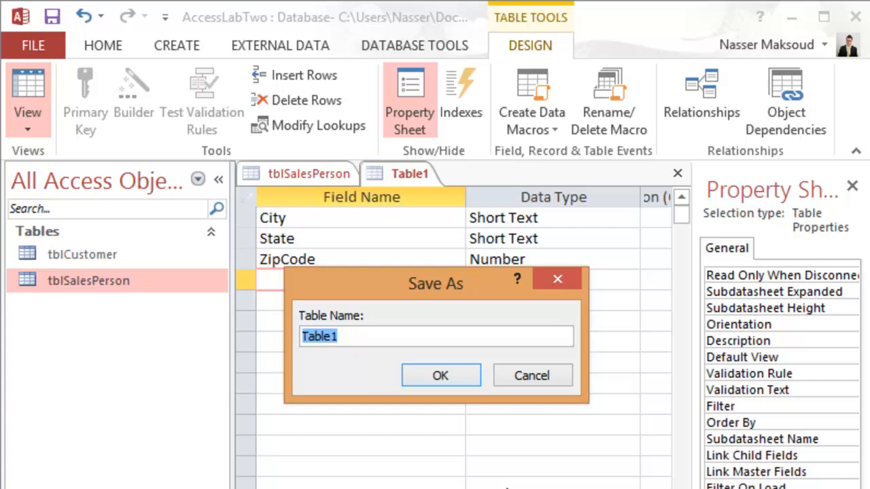
{"action": "type", "text": "tbl"}
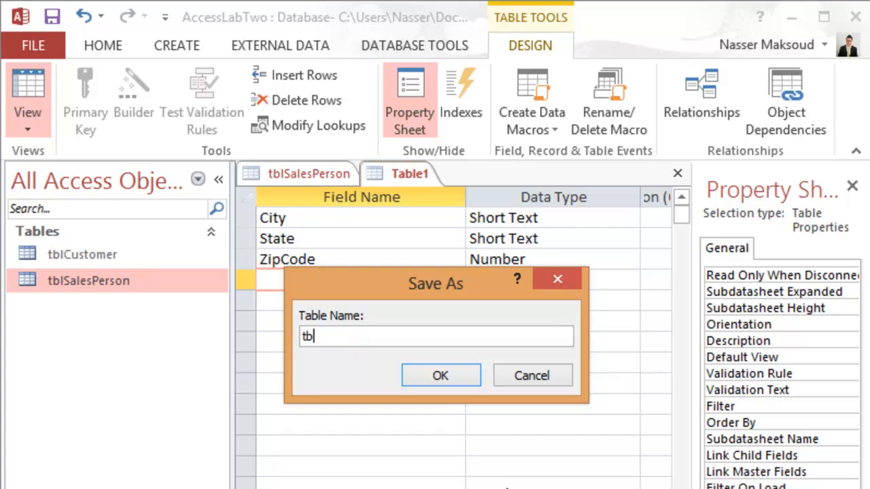
{"action": "type", "text": "ZipCode"}
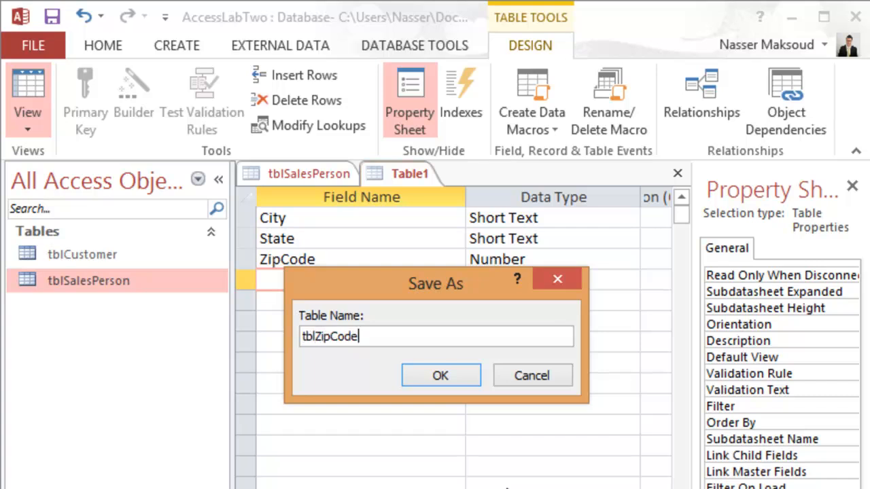
{"action": "left_click", "coordinate": [453, 371]}
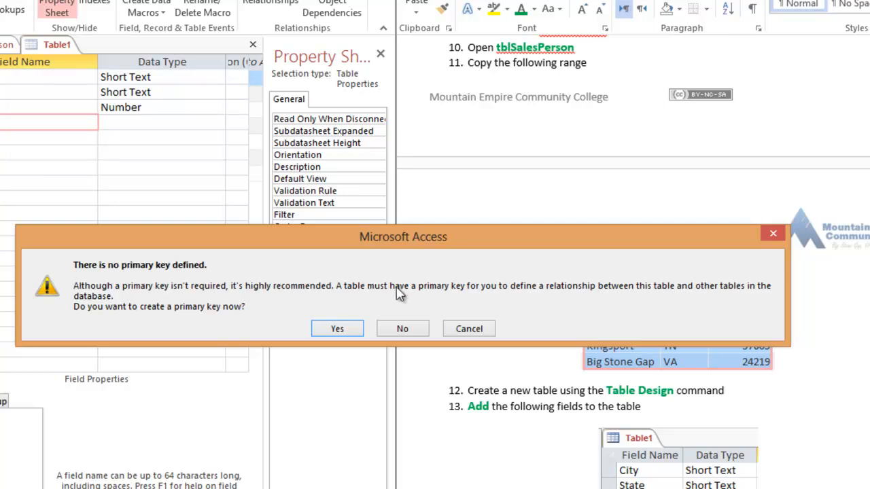
{"action": "left_click", "coordinate": [403, 329]}
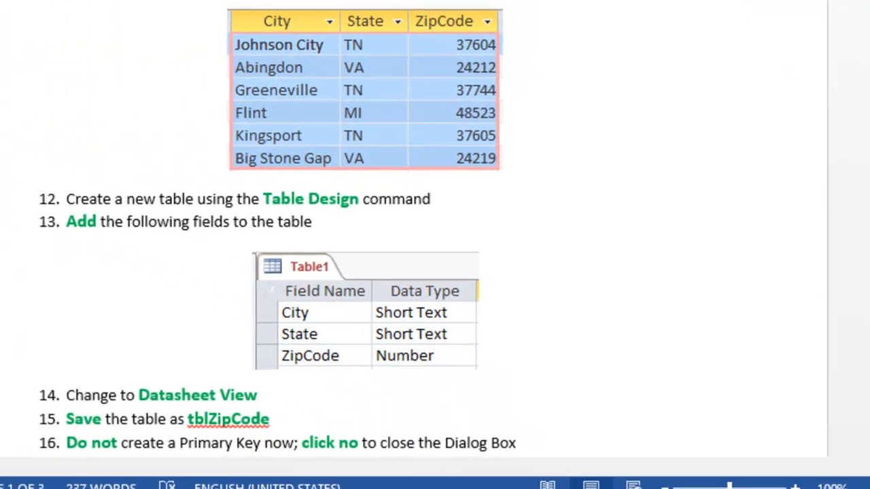
Paste the copied City, State and ZipCode records into the tblZipCode datasheet and confirm the paste.
{"action": "left_click", "coordinate": [642, 135]}
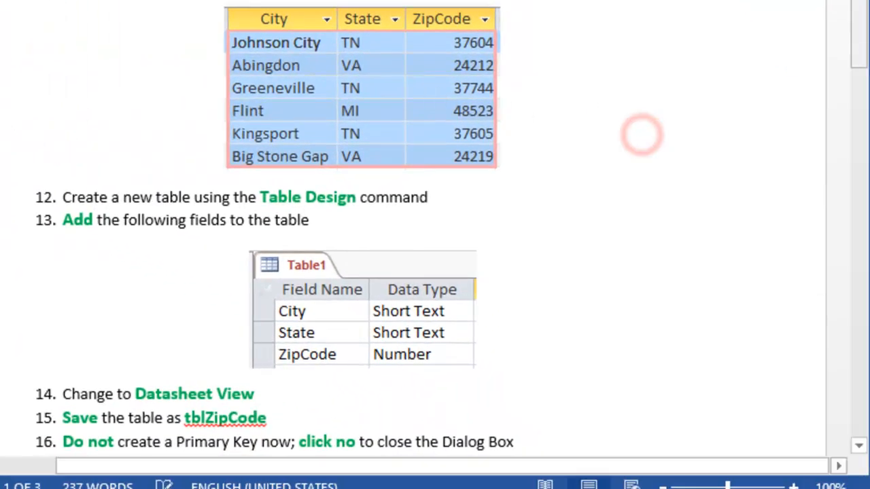
{"action": "left_click_drag", "start_coordinate": [867, 1], "coordinate": [860, 32]}
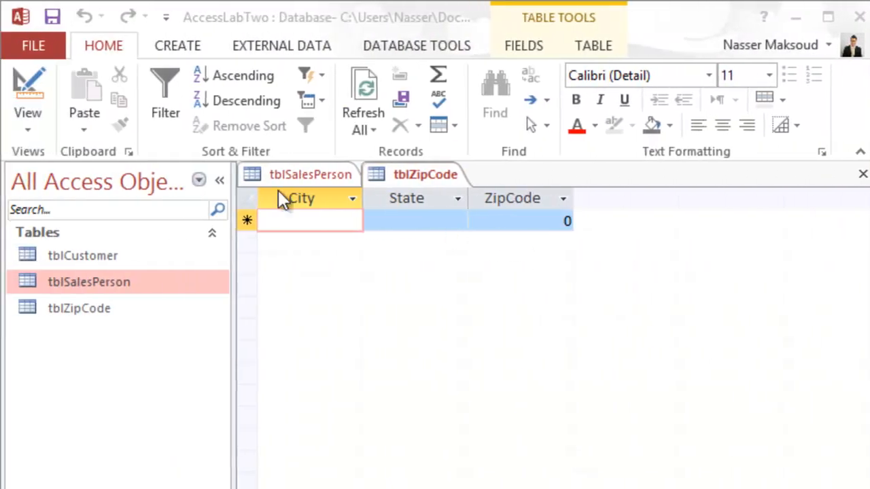
{"action": "left_click", "coordinate": [250, 196]}
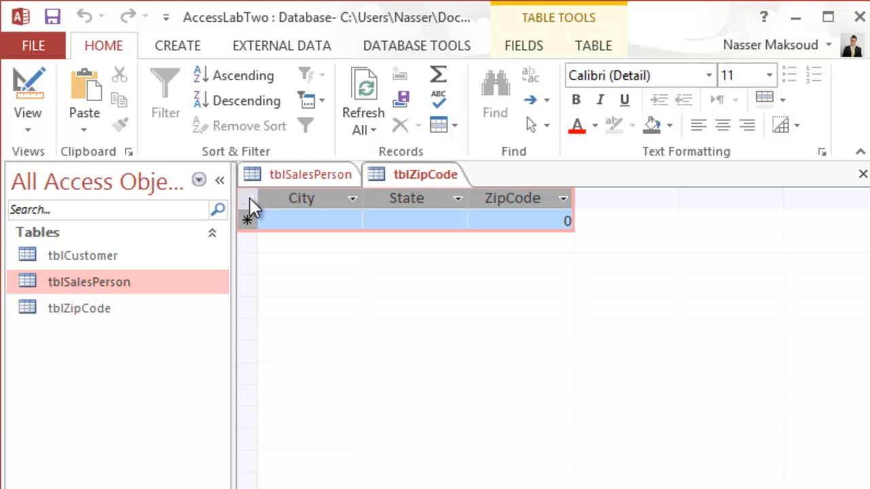
{"action": "type", "text": "Johnson City\tTN\t37604 Abingdon\tVA\t24212 Greeneville\tTN\t37744 Flint\tMI\t48523 Kingsport\tTN\t37605 Big Stone Gap\tVA\t24219"}
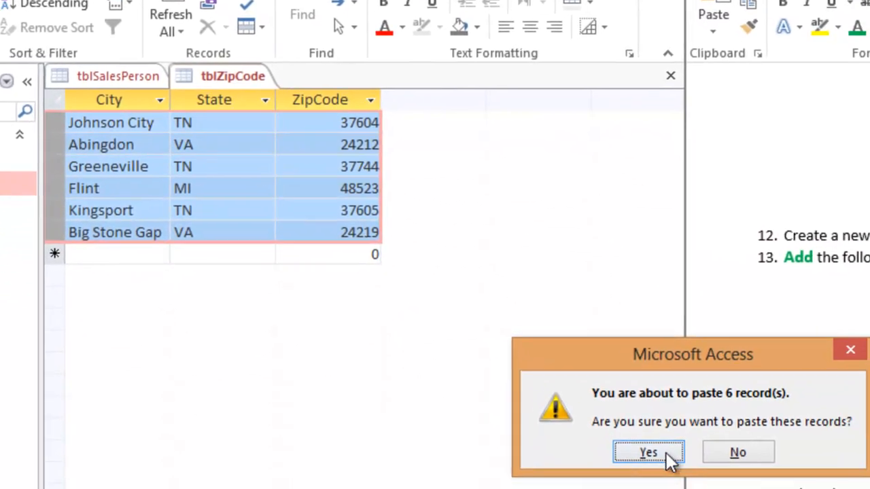
{"action": "left_click", "coordinate": [644, 449]}
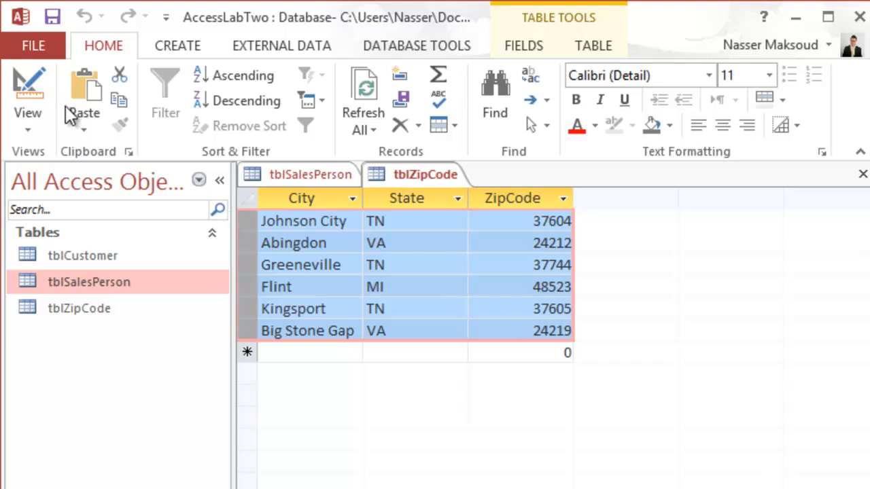
Switch tblZipCode to Design View and move the ZipCode field above City.
{"action": "left_click", "coordinate": [32, 83]}
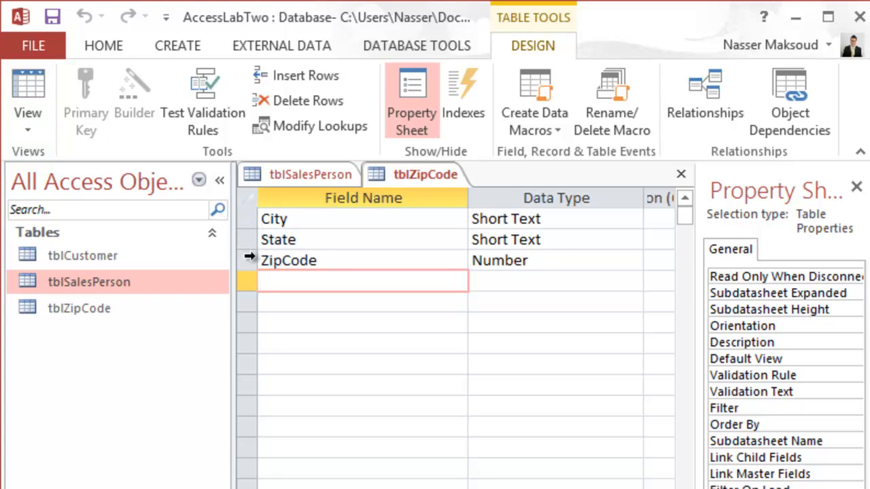
{"action": "left_click", "coordinate": [249, 260]}
{"action": "left_click_drag", "start_coordinate": [248, 260], "coordinate": [250, 219]}
{"action": "left_click", "coordinate": [246, 280]}
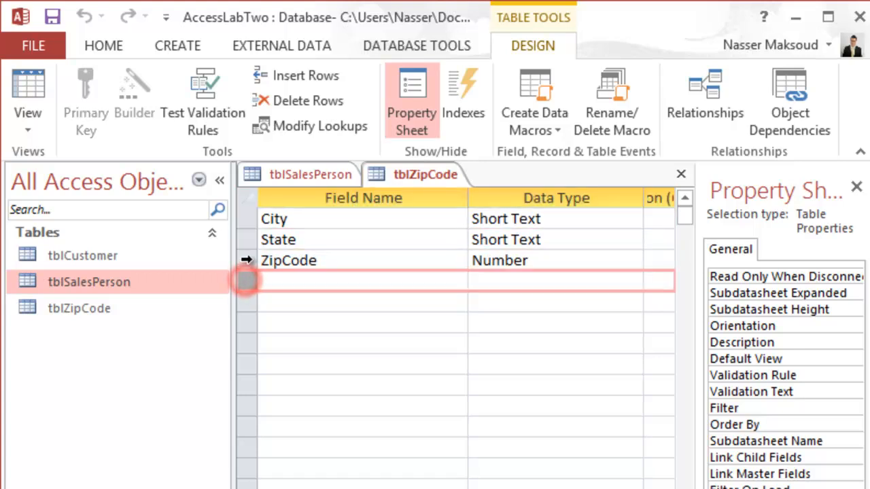
{"action": "left_click", "coordinate": [246, 258]}
{"action": "left_click_drag", "start_coordinate": [246, 258], "coordinate": [243, 216]}
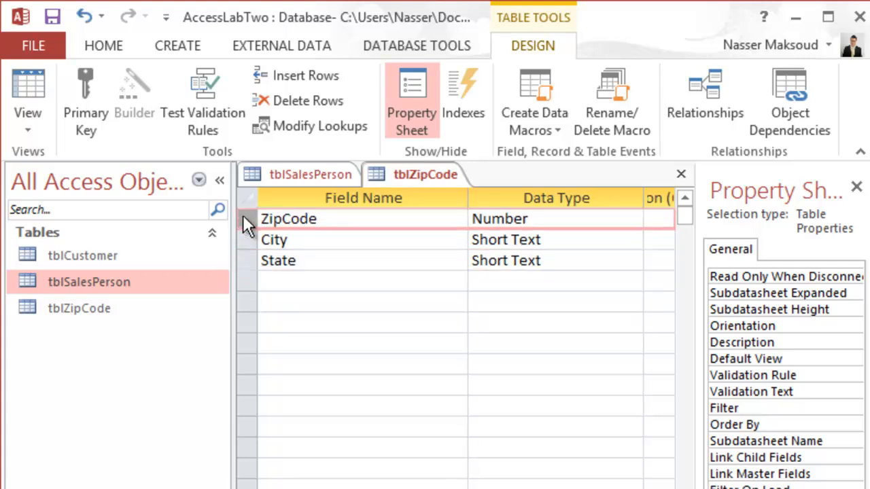
Set the ZipCode field as the primary key of tblZipCode.
{"action": "left_click", "coordinate": [89, 90]}
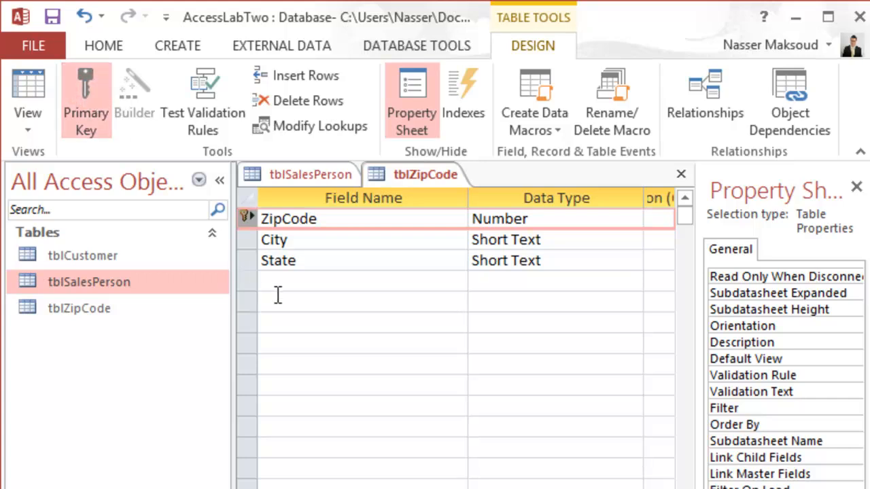
{"action": "left_click", "coordinate": [246, 237]}
{"action": "left_click", "coordinate": [246, 220]}
Save the design changes to tblZipCode and close the table.
{"action": "right_click", "coordinate": [412, 174]}
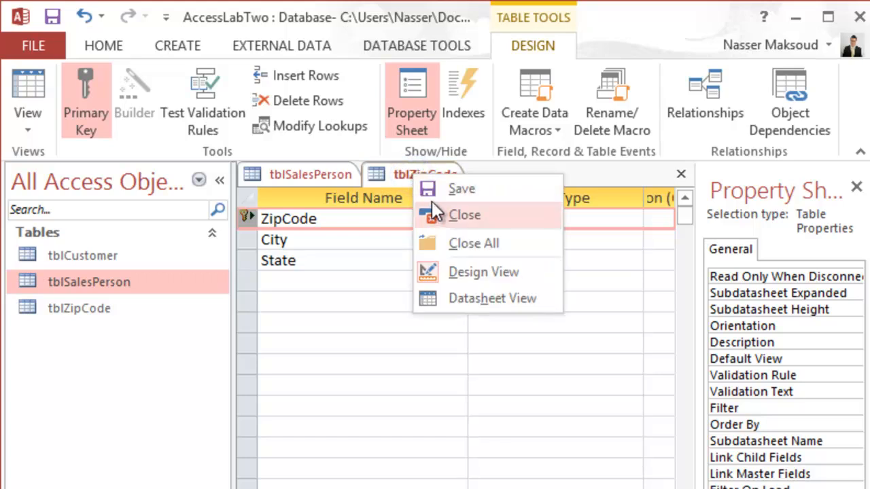
{"action": "left_click", "coordinate": [424, 188]}
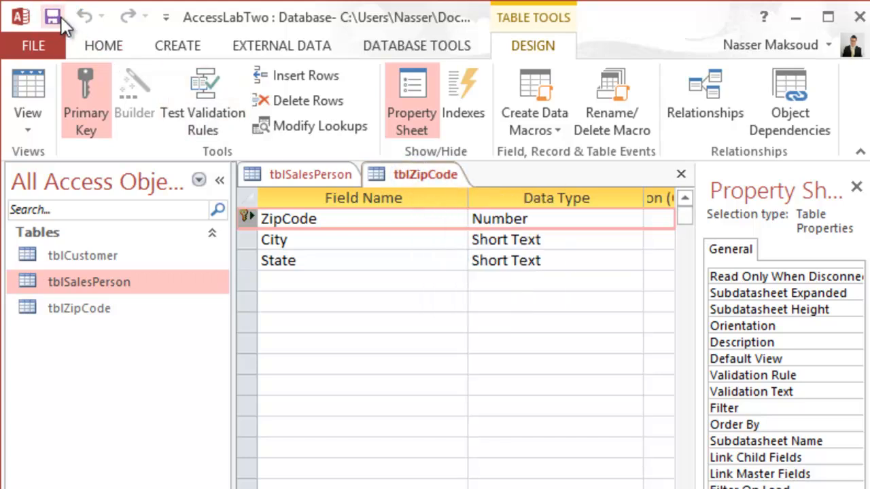
{"action": "right_click", "coordinate": [403, 174]}
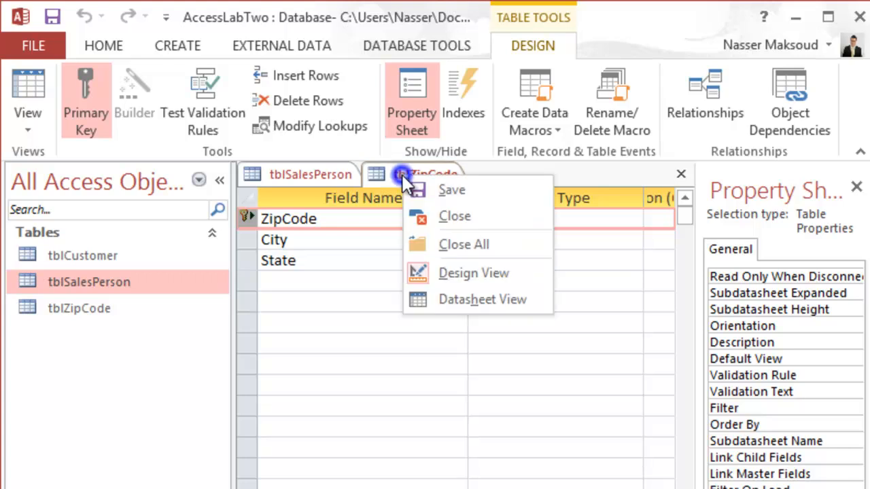
{"action": "left_click", "coordinate": [431, 219]}
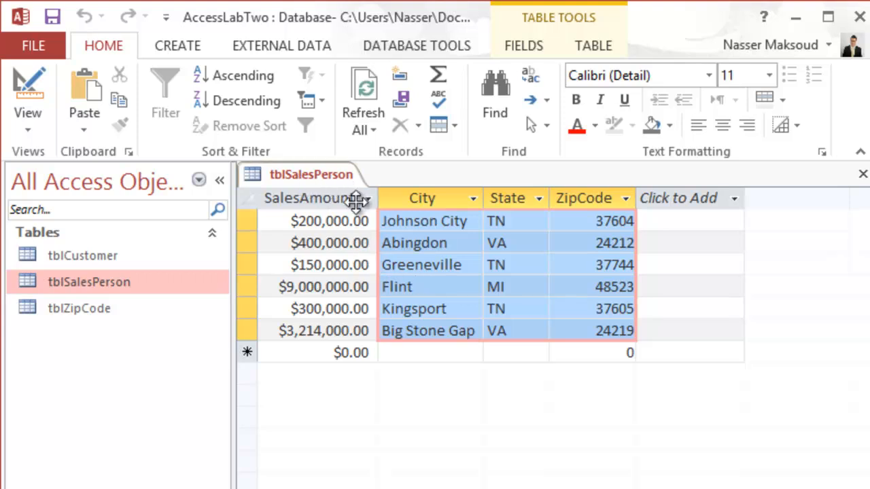
Switch tblSalesPerson to Design View and permanently delete its City and State fields.
{"action": "left_click", "coordinate": [19, 82]}
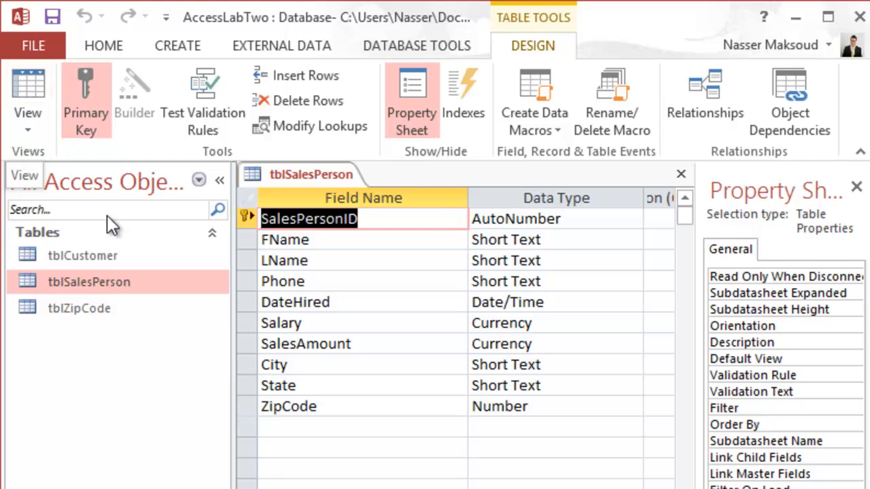
{"action": "left_click", "coordinate": [246, 365]}
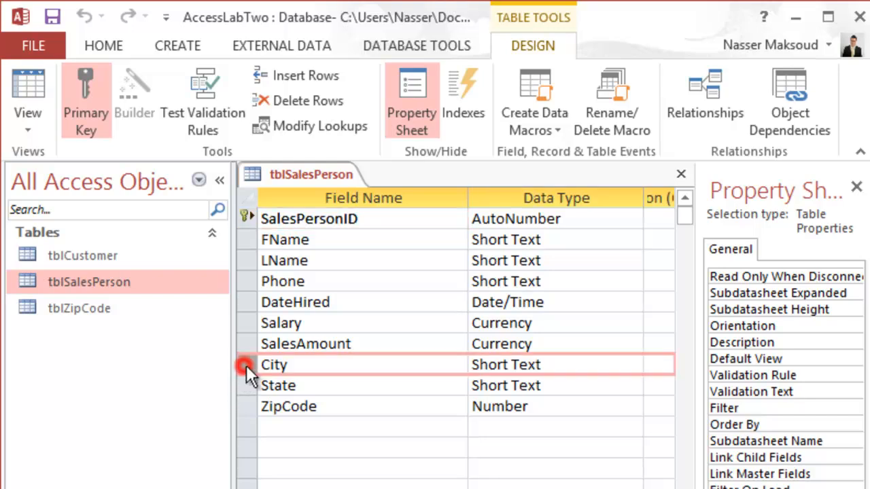
{"action": "right_click", "coordinate": [246, 365]}
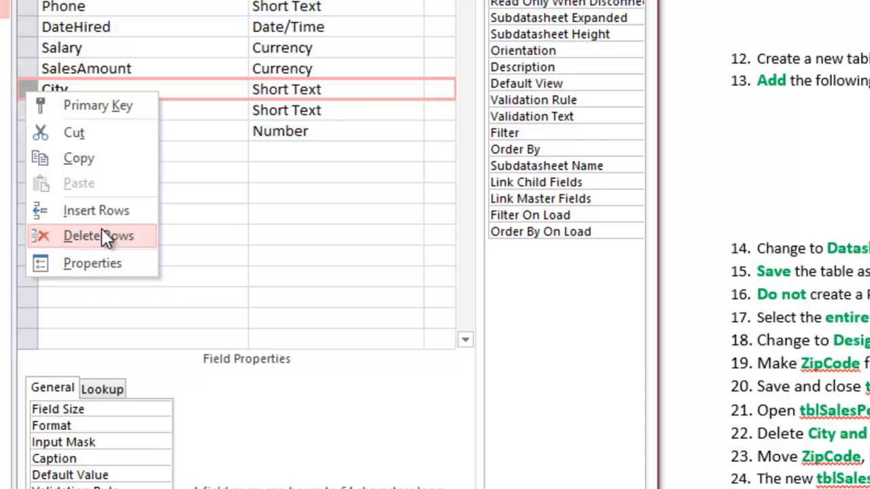
{"action": "left_click", "coordinate": [101, 235]}
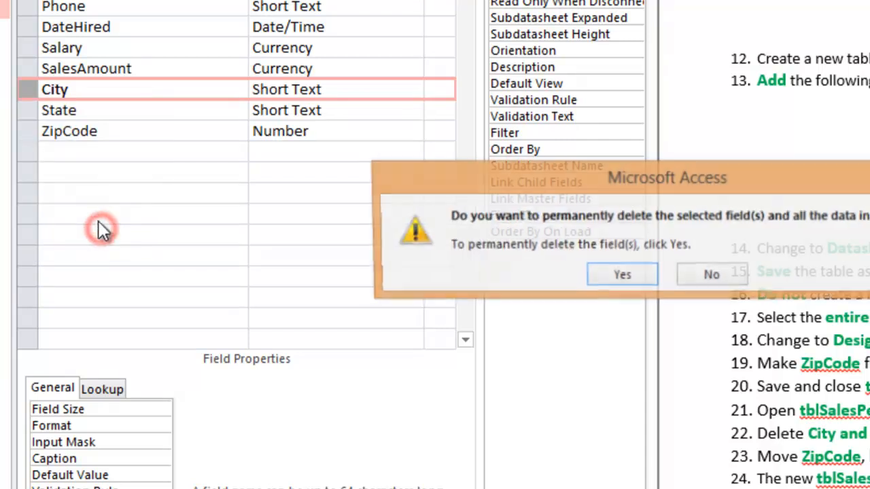
{"action": "left_click", "coordinate": [608, 277]}
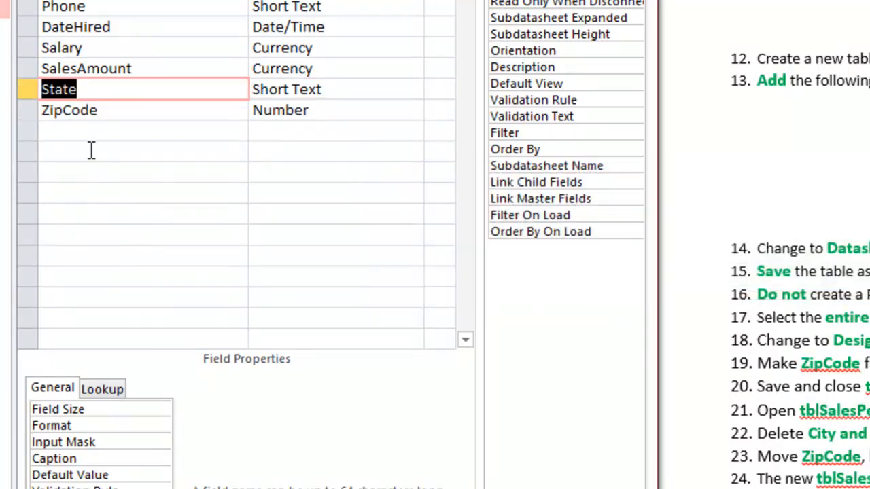
{"action": "left_click", "coordinate": [27, 91]}
{"action": "right_click", "coordinate": [29, 91]}
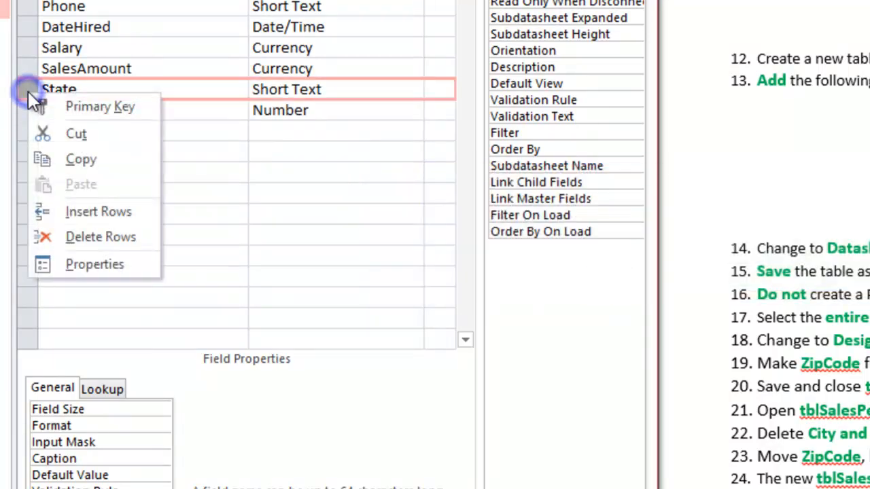
{"action": "left_click", "coordinate": [86, 236]}
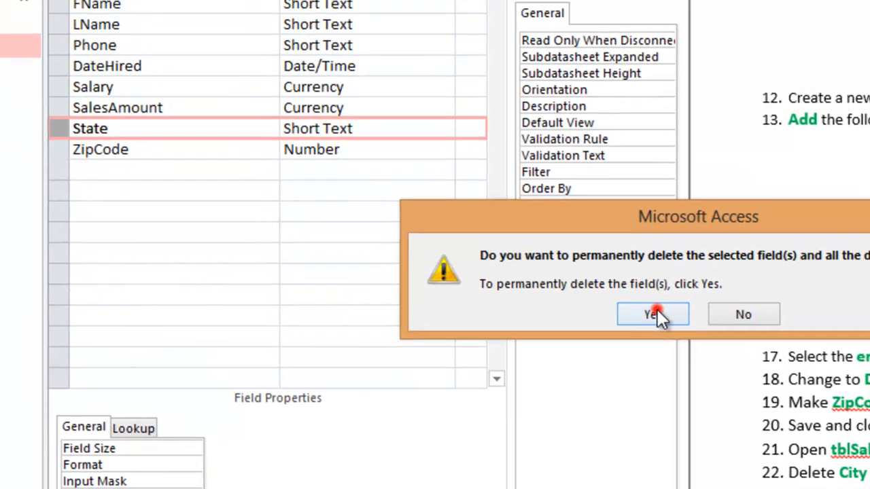
{"action": "left_click", "coordinate": [659, 262]}
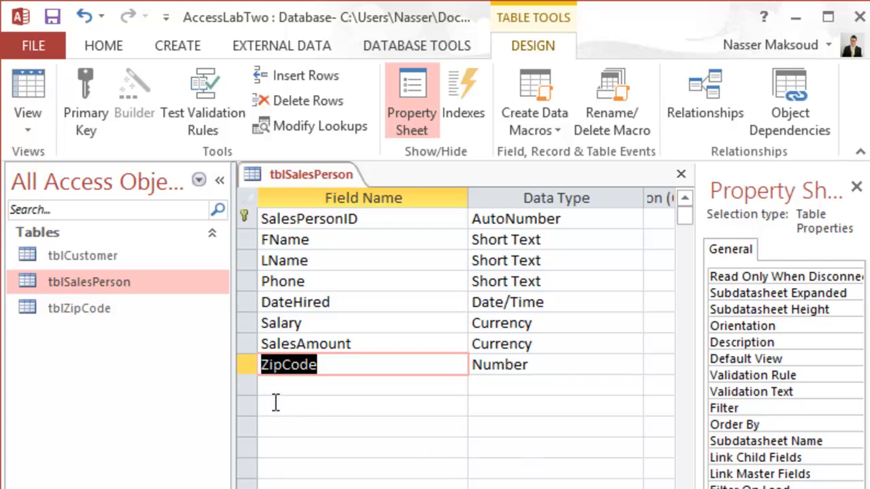
Move the ZipCode field of tblSalesPerson directly below SalesPersonID and compare the layout with the lab instructions.
{"action": "left_click", "coordinate": [250, 365]}
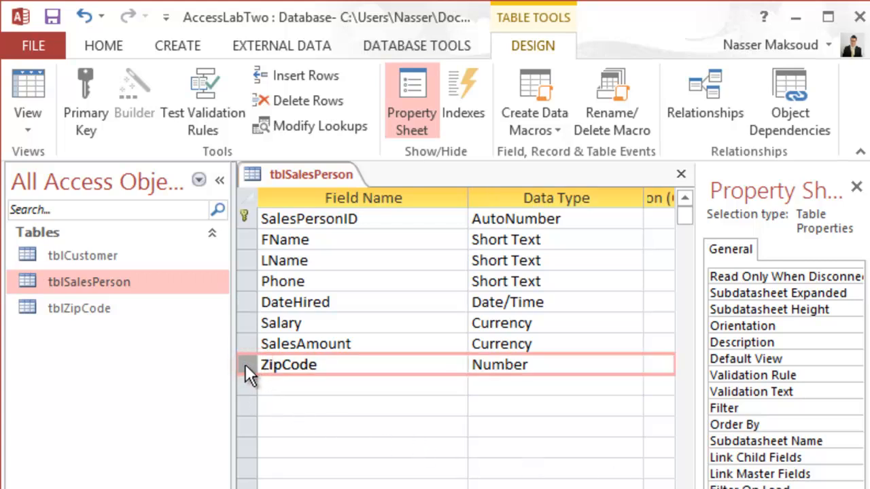
{"action": "left_click_drag", "start_coordinate": [244, 364], "coordinate": [246, 251]}
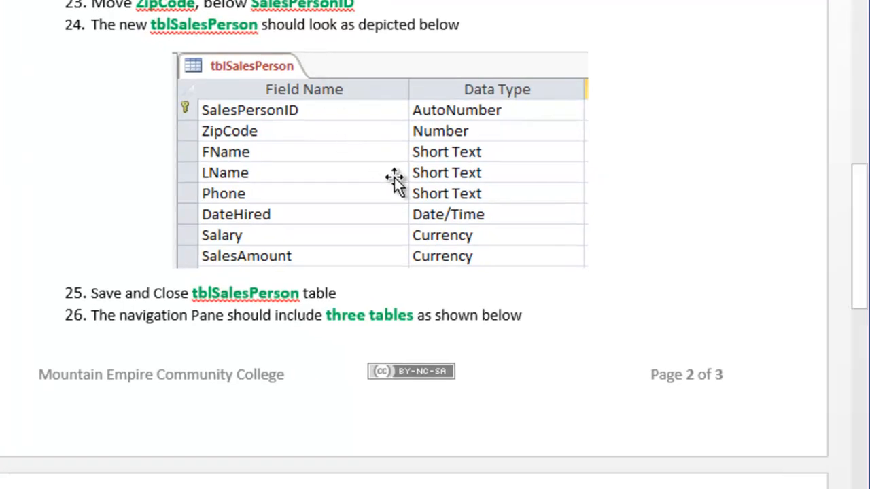
{"action": "left_click", "coordinate": [395, 178]}
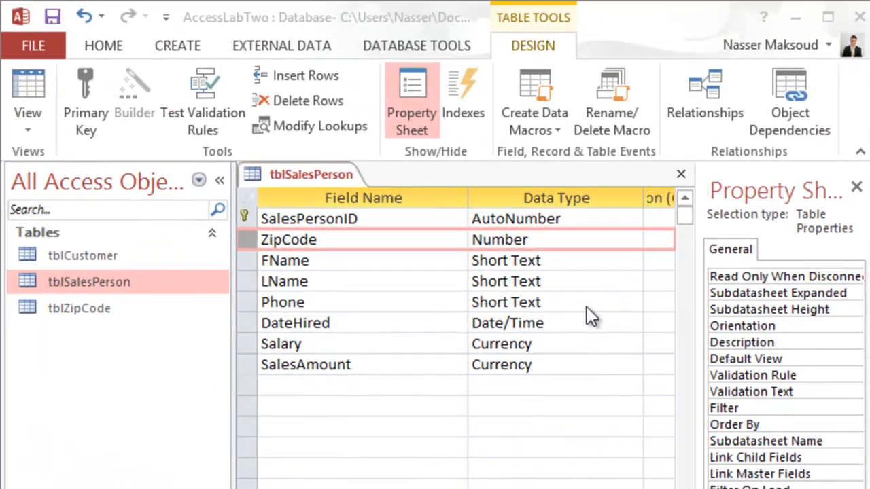
Save the design changes to tblSalesPerson and close the table.
{"action": "right_click", "coordinate": [319, 176]}
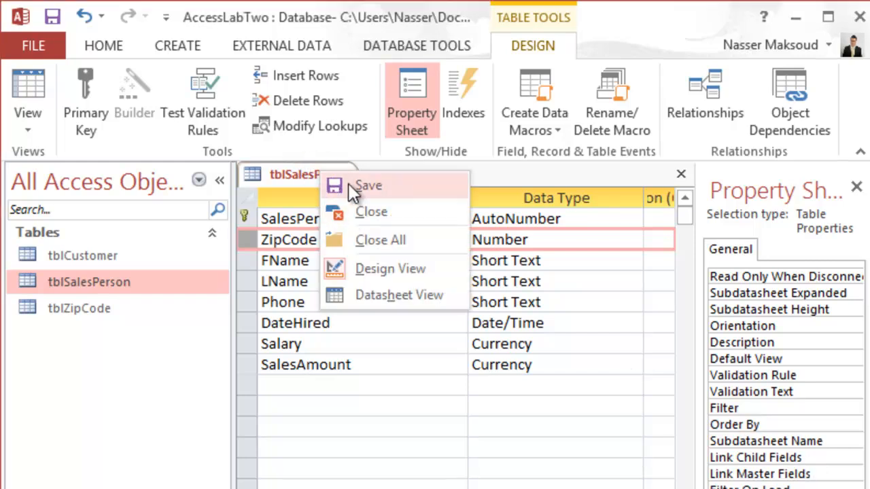
{"action": "left_click", "coordinate": [348, 184]}
{"action": "right_click", "coordinate": [312, 174]}
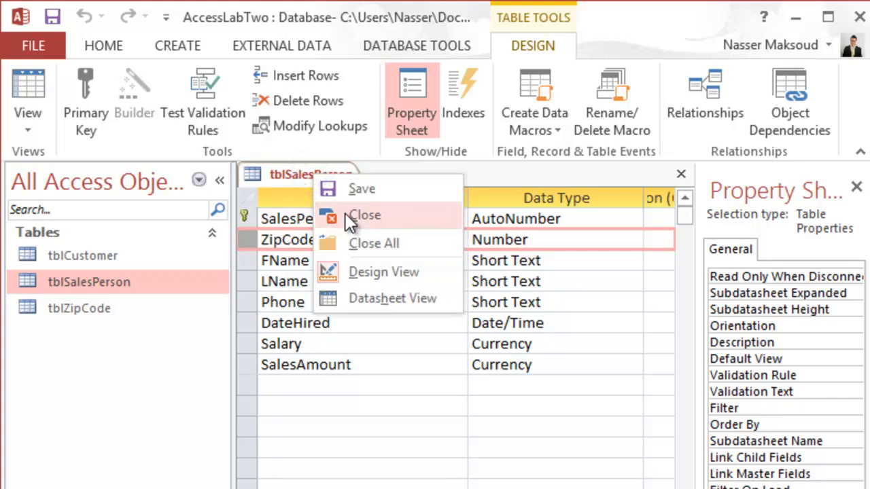
{"action": "left_click", "coordinate": [345, 215]}
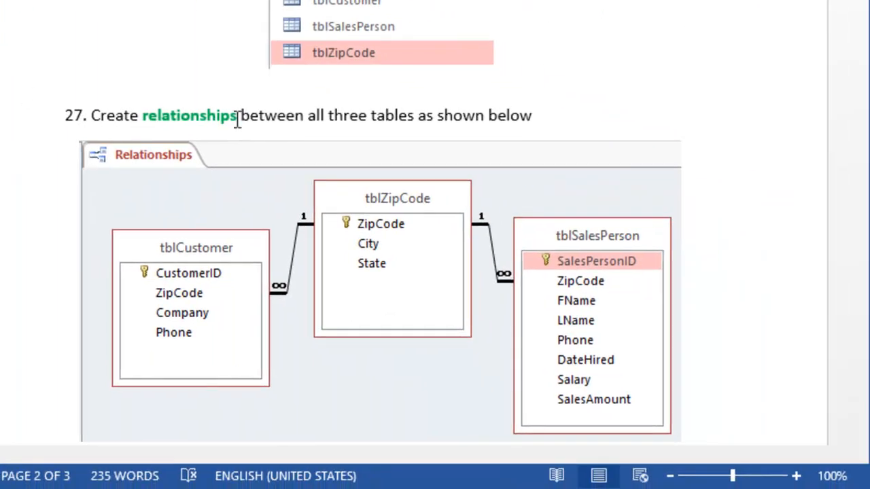
Open the Relationships window and add tblCustomer, tblSalesPerson and tblZipCode to it.
{"action": "mouse_move", "coordinate": [863, 204]}
{"action": "left_mouse_down"}
{"action": "mouse_move", "coordinate": [859, 225]}
{"action": "mouse_move", "coordinate": [859, 215]}
{"action": "left_mouse_up"}
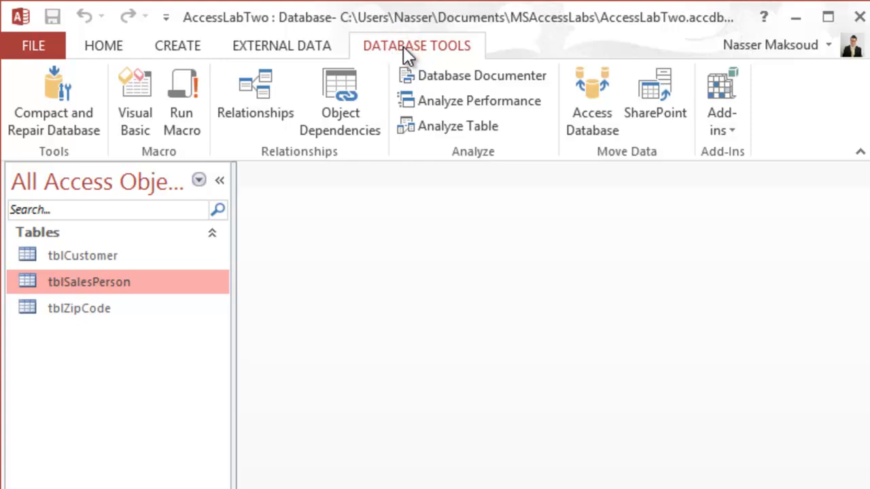
{"action": "left_click", "coordinate": [250, 86]}
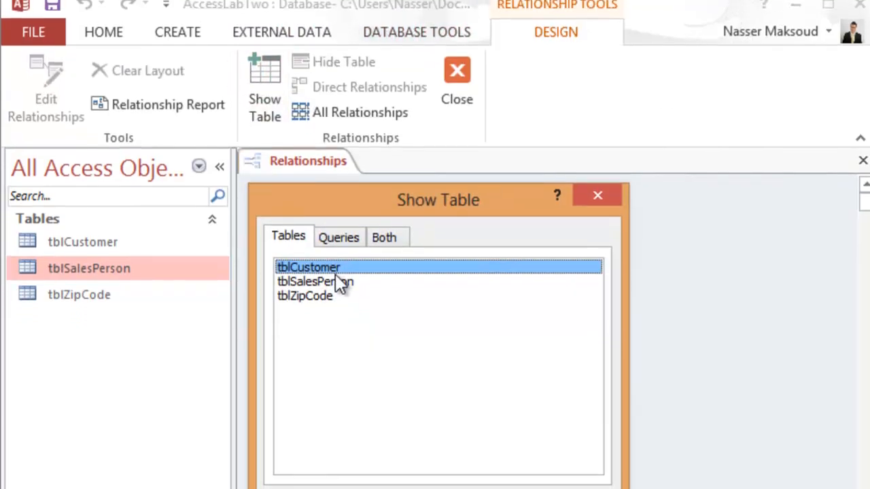
{"action": "left_click", "coordinate": [480, 462]}
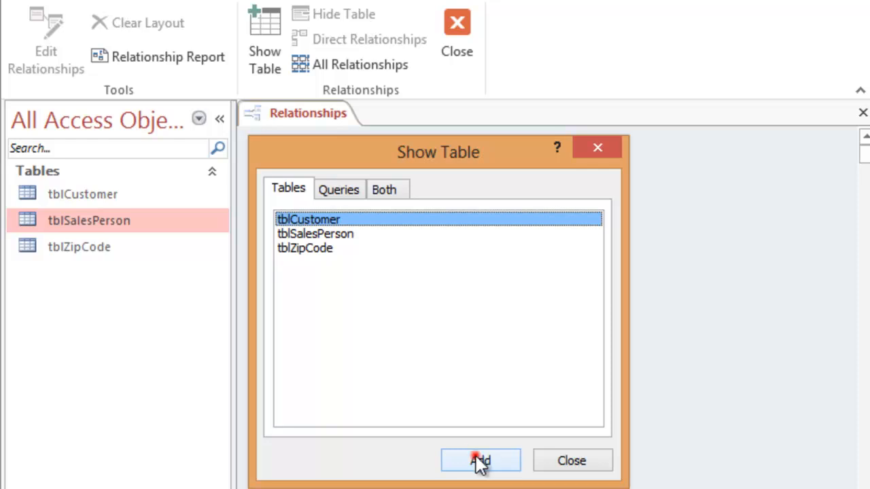
{"action": "left_click", "coordinate": [319, 233]}
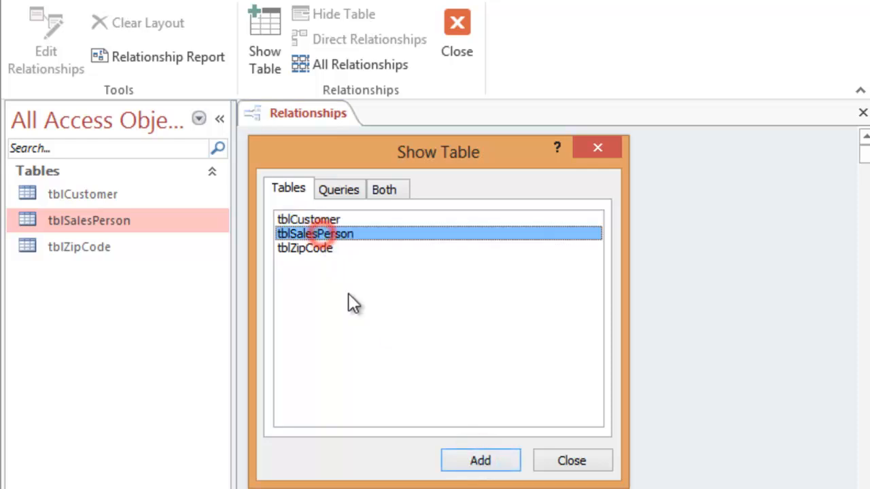
{"action": "left_click", "coordinate": [471, 462]}
{"action": "left_click", "coordinate": [317, 248]}
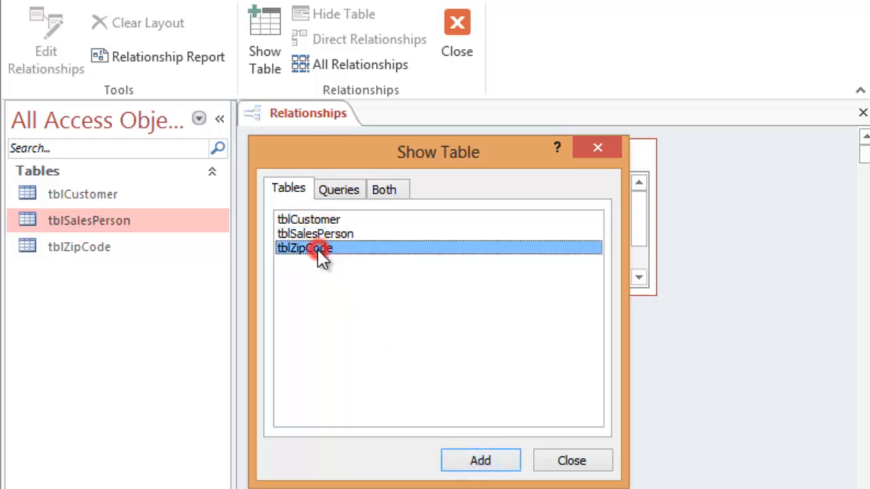
{"action": "left_click", "coordinate": [459, 467]}
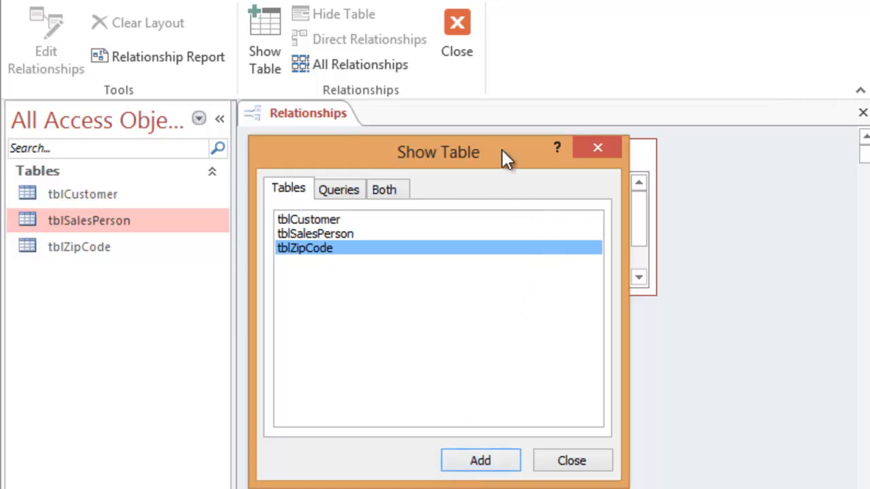
{"action": "left_click_drag", "start_coordinate": [505, 156], "coordinate": [630, 478]}
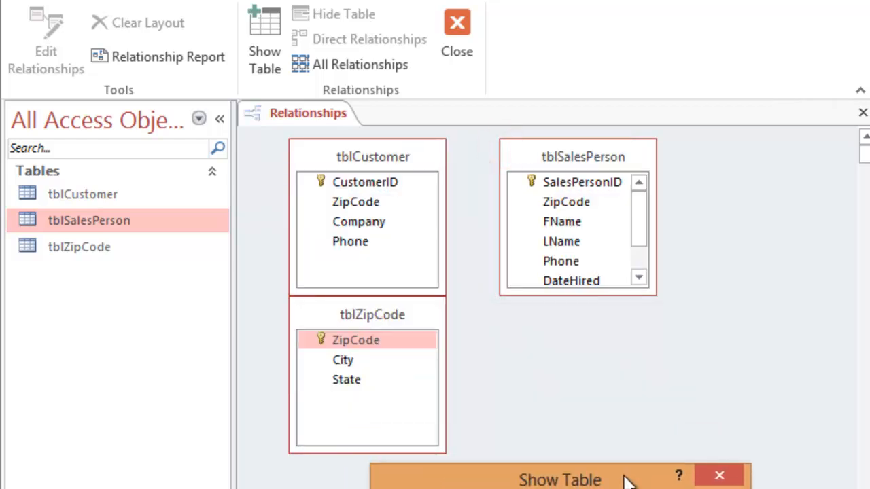
{"action": "left_click", "coordinate": [699, 472]}
Arrange the tables with tblZipCode between tblCustomer and tblSalesPerson, and enlarge tblSalesPerson to show all its fields.
{"action": "left_click", "coordinate": [563, 157]}
{"action": "left_click_drag", "start_coordinate": [563, 157], "coordinate": [714, 211]}
{"action": "left_click_drag", "start_coordinate": [392, 307], "coordinate": [565, 157]}
{"action": "left_click_drag", "start_coordinate": [408, 167], "coordinate": [373, 202]}
{"action": "left_click_drag", "start_coordinate": [708, 209], "coordinate": [730, 210]}
{"action": "left_click_drag", "start_coordinate": [740, 351], "coordinate": [744, 403]}
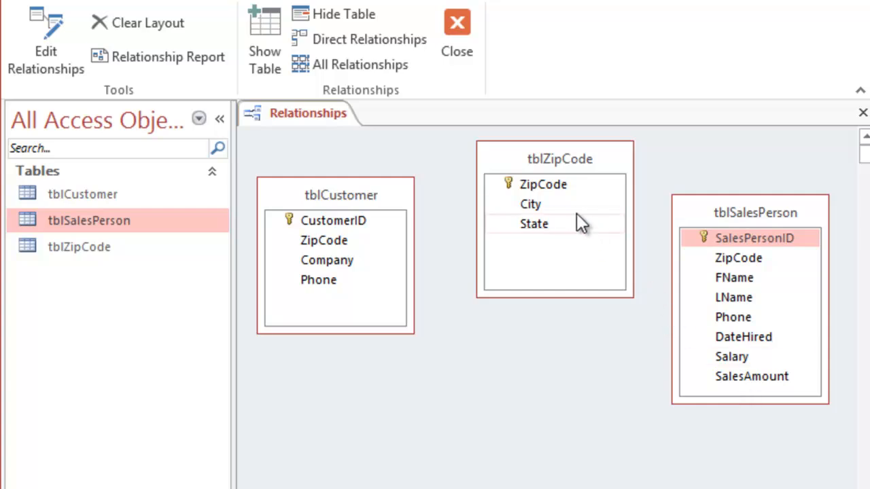
{"action": "left_click", "coordinate": [551, 186]}
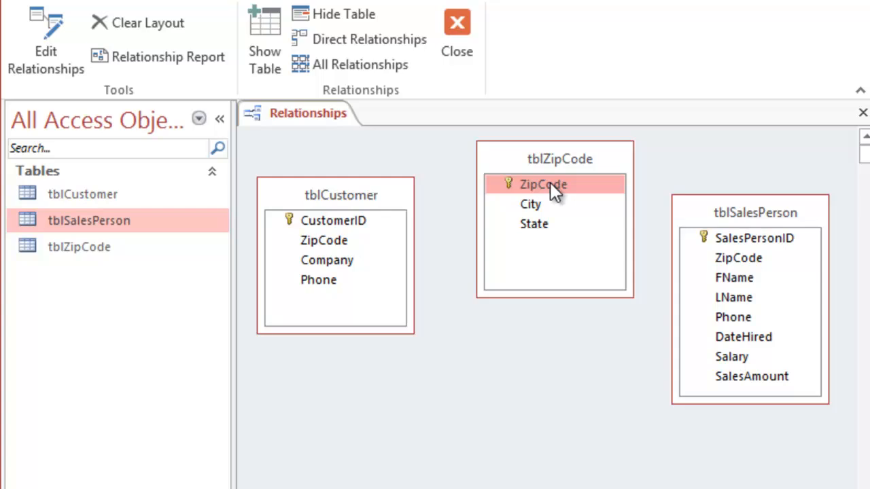
{"action": "left_click_drag", "start_coordinate": [552, 184], "coordinate": [323, 241]}
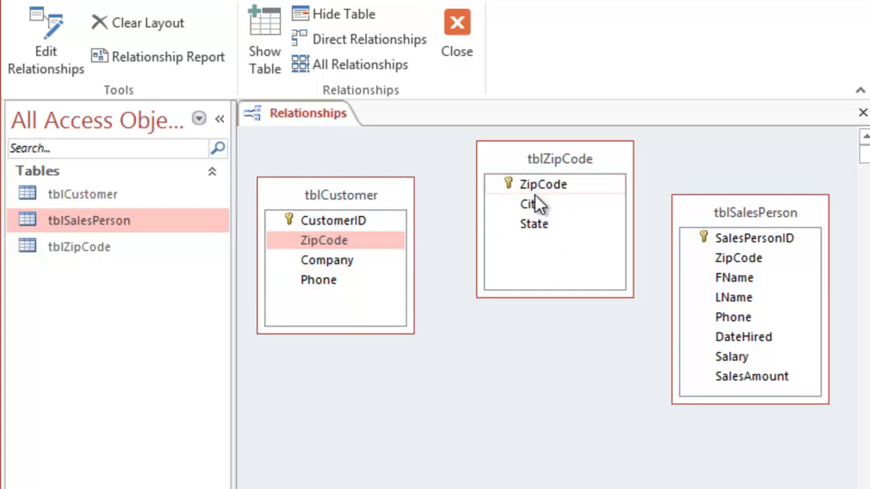
{"action": "left_click_drag", "start_coordinate": [537, 185], "coordinate": [348, 264]}
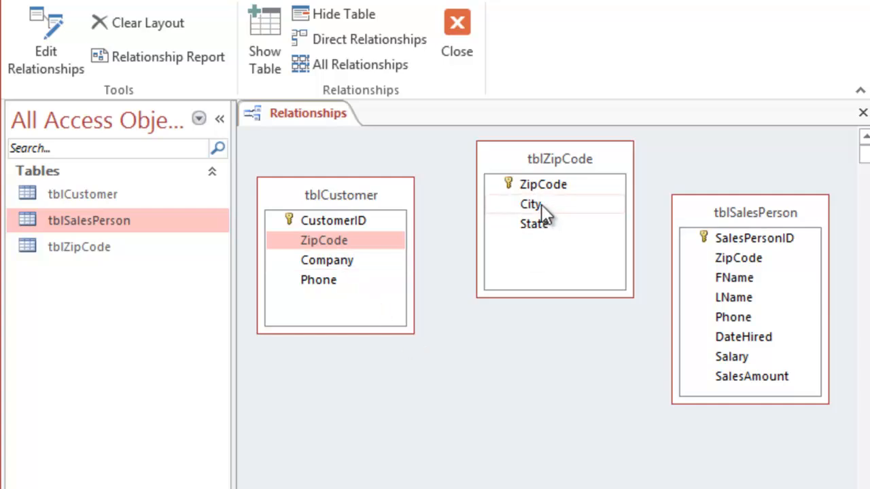
Relate ZipCode in tblZipCode to ZipCode in tblSalesPerson, enforcing referential integrity with Cascade Update Related Fields.
{"action": "left_click", "coordinate": [540, 186]}
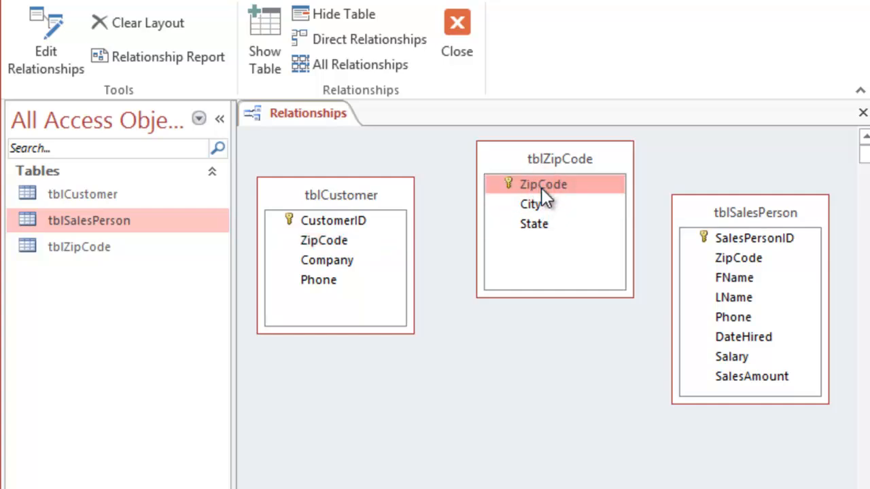
{"action": "left_click_drag", "start_coordinate": [541, 188], "coordinate": [726, 262]}
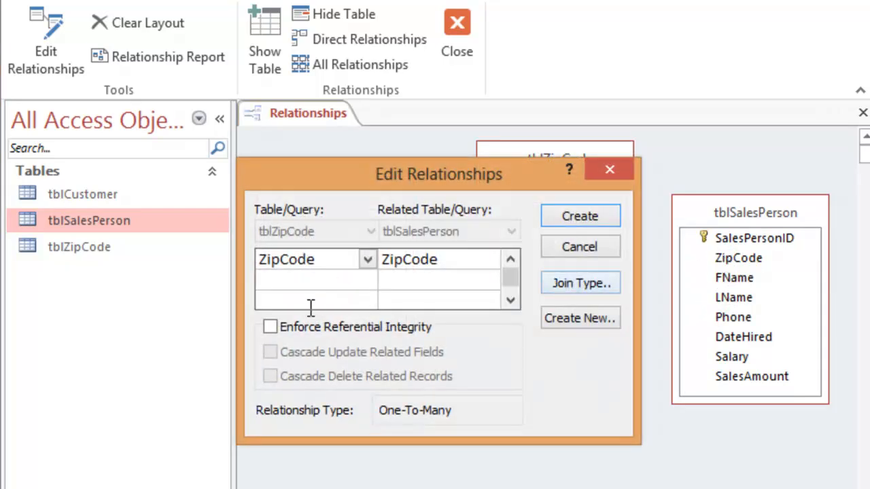
{"action": "left_click", "coordinate": [270, 327]}
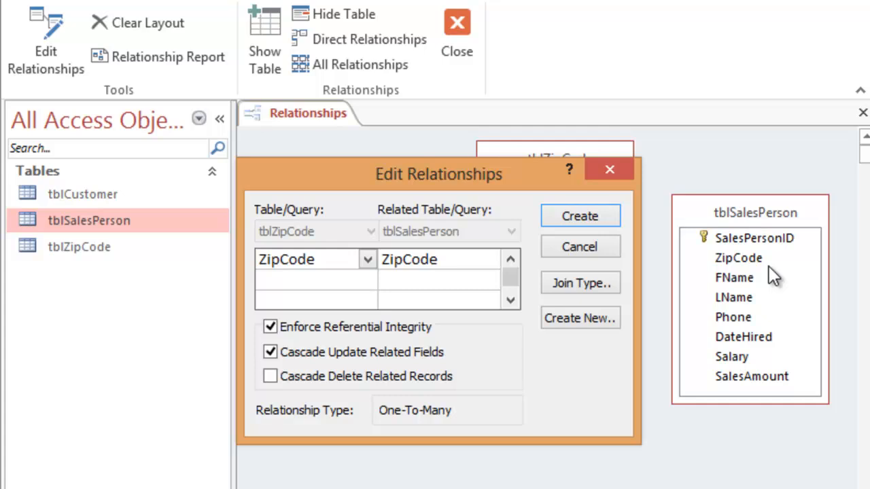
{"action": "left_click", "coordinate": [581, 216]}
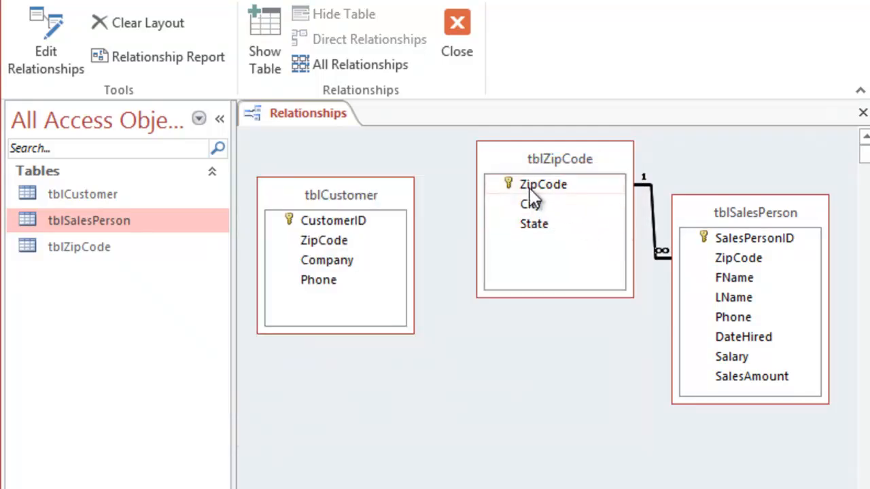
Relate ZipCode in tblZipCode to ZipCode in tblCustomer and try to enforce referential integrity with Cascade Update Related Fields.
{"action": "left_click_drag", "start_coordinate": [543, 184], "coordinate": [341, 238]}
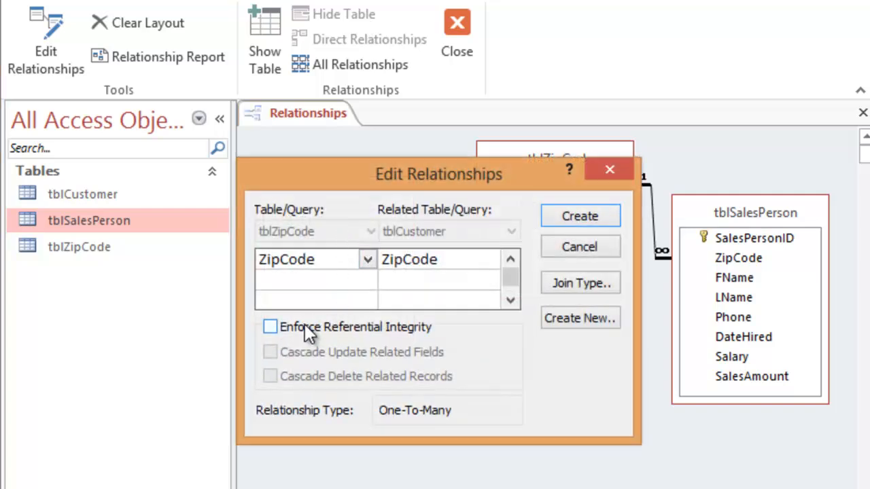
{"action": "left_click", "coordinate": [568, 216]}
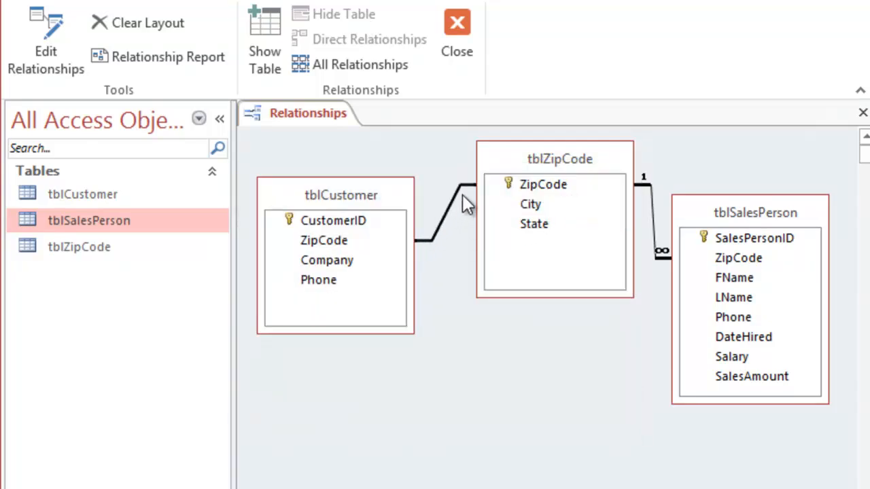
{"action": "right_click", "coordinate": [441, 222]}
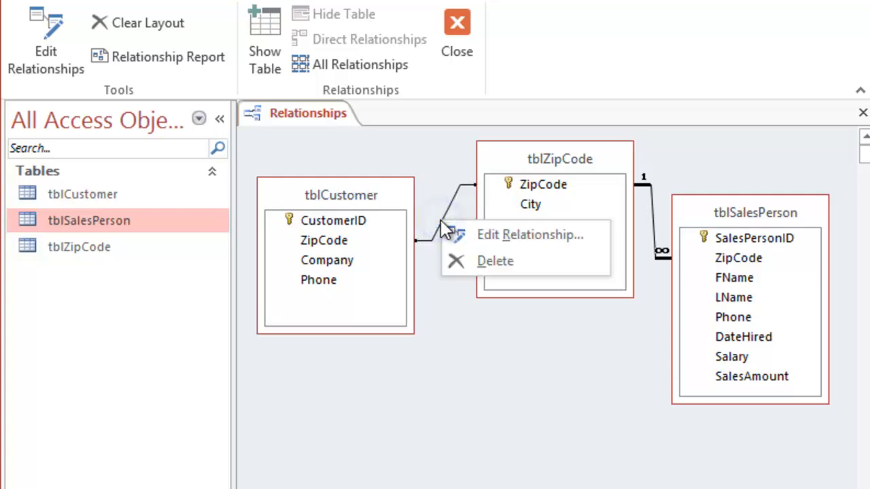
{"action": "left_click", "coordinate": [476, 237]}
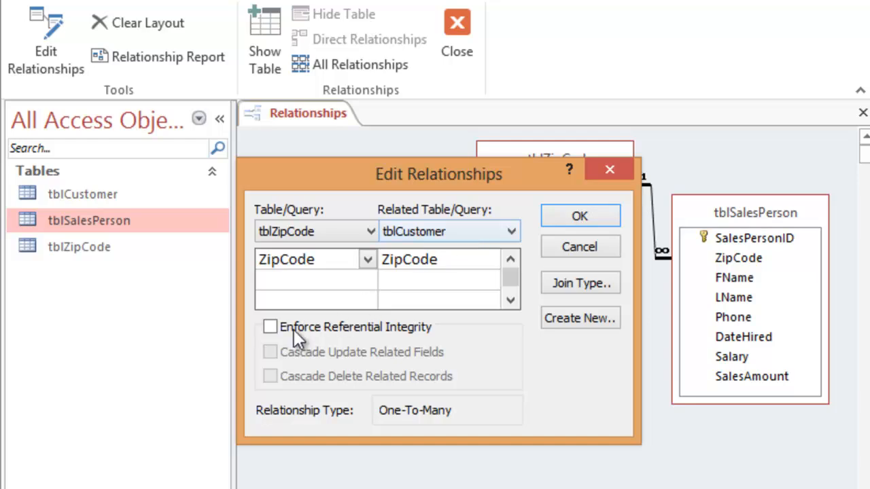
{"action": "left_click", "coordinate": [272, 327]}
{"action": "left_click", "coordinate": [270, 352]}
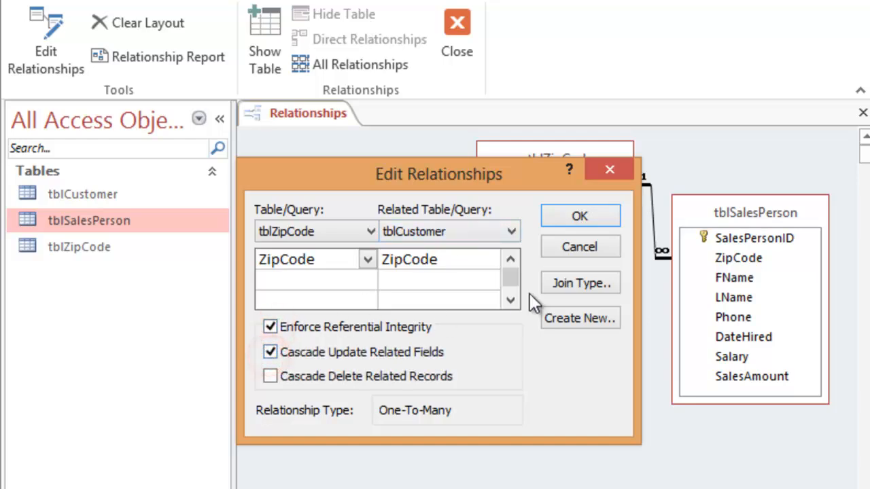
{"action": "left_click", "coordinate": [595, 212]}
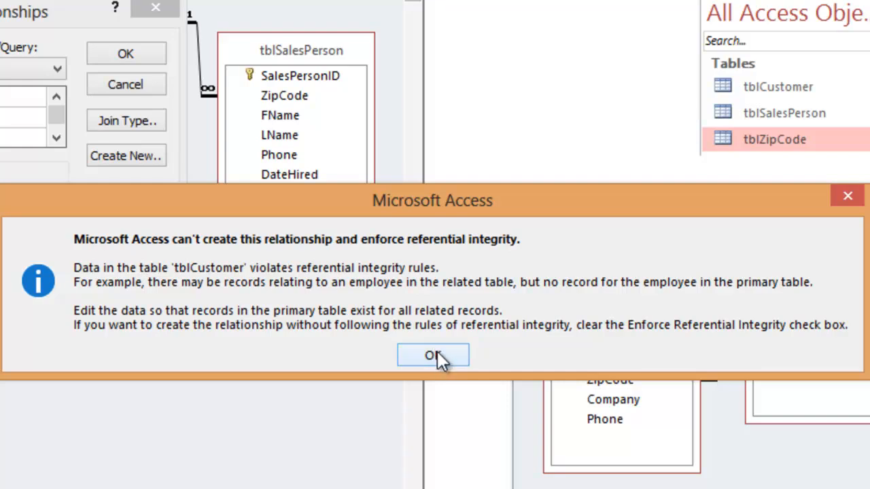
Try again to enforce referential integrity on the tblZipCode–tblCustomer relationship, and cancel the relationship edit.
{"action": "left_click", "coordinate": [435, 354]}
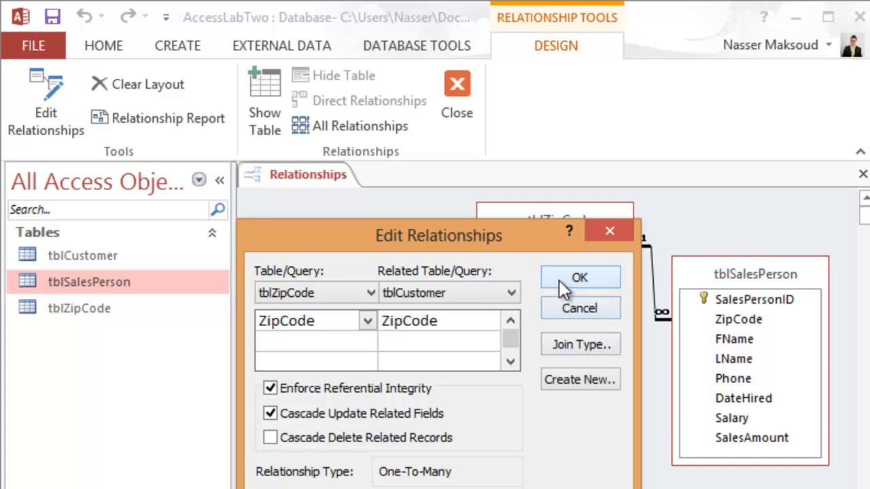
{"action": "left_click", "coordinate": [564, 278]}
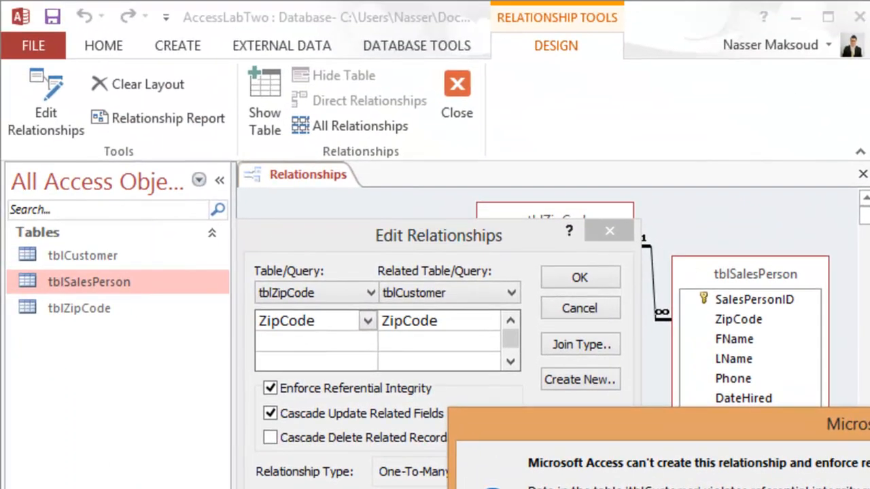
{"action": "left_click", "coordinate": [842, 488]}
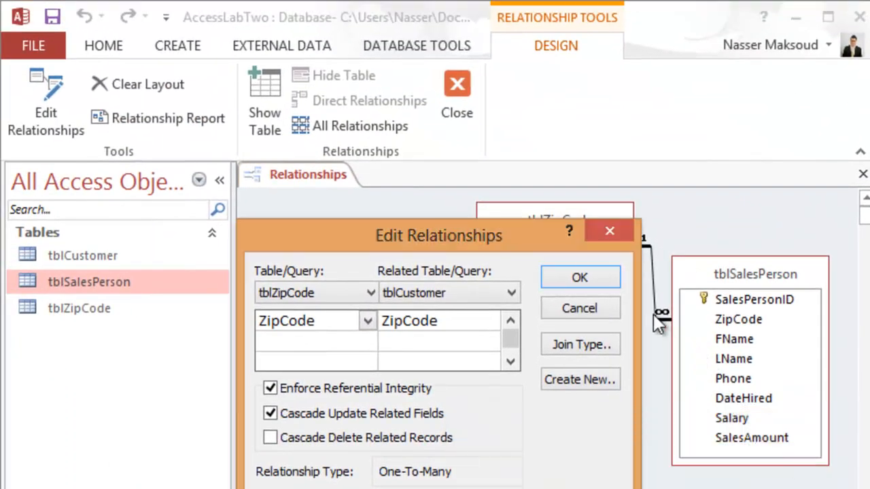
{"action": "left_click", "coordinate": [594, 310]}
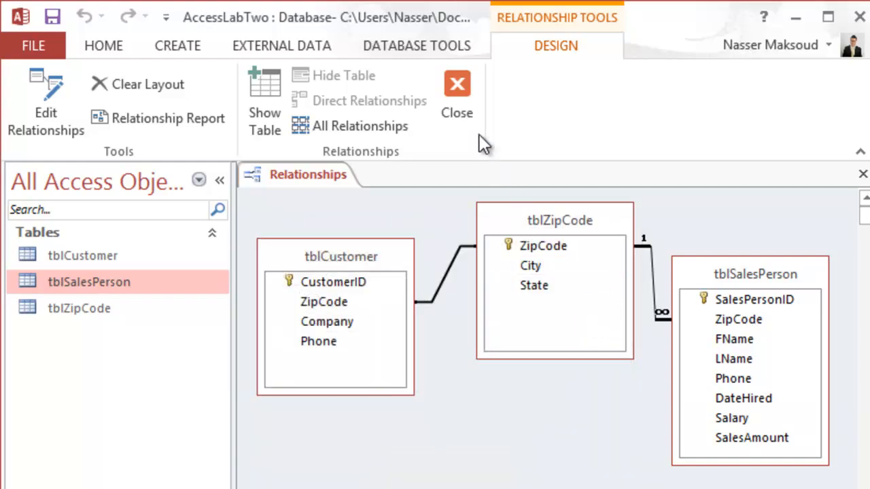
Close the Relationships window and save the changes to its layout.
{"action": "left_click", "coordinate": [457, 87]}
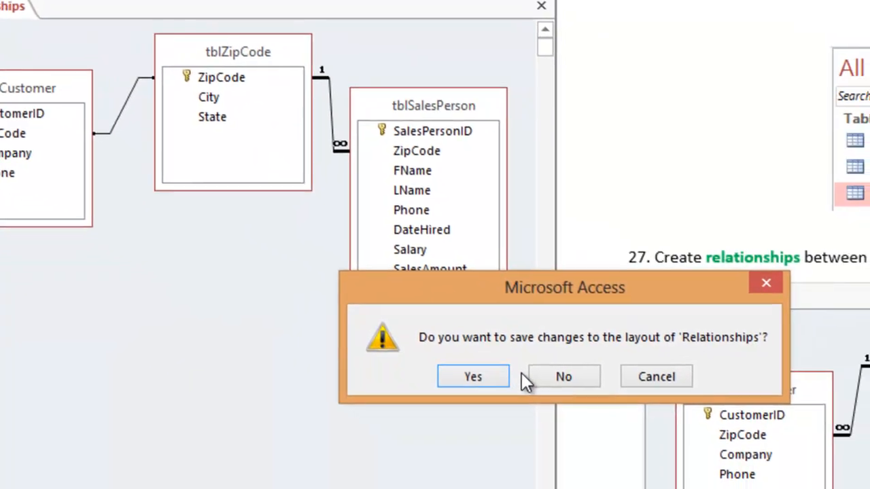
{"action": "left_click", "coordinate": [485, 373]}
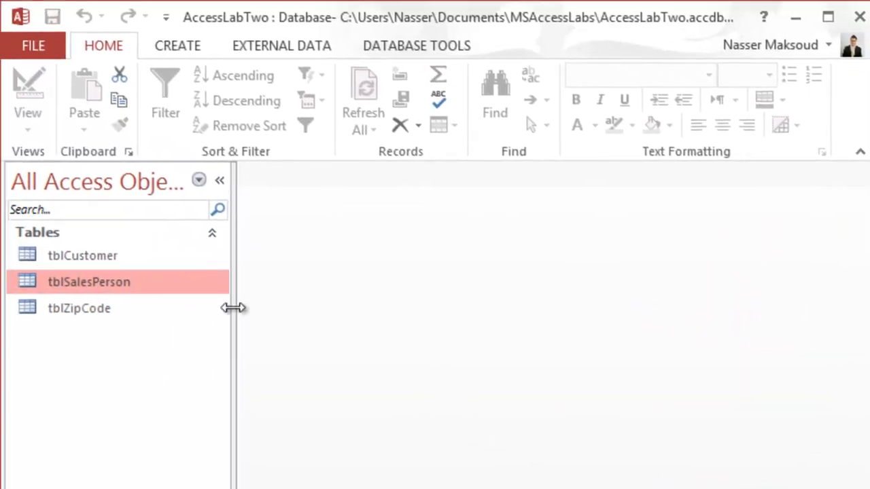
Open tblCustomer and check the ZipCode value of each customer record.
{"action": "double_click", "coordinate": [93, 248]}
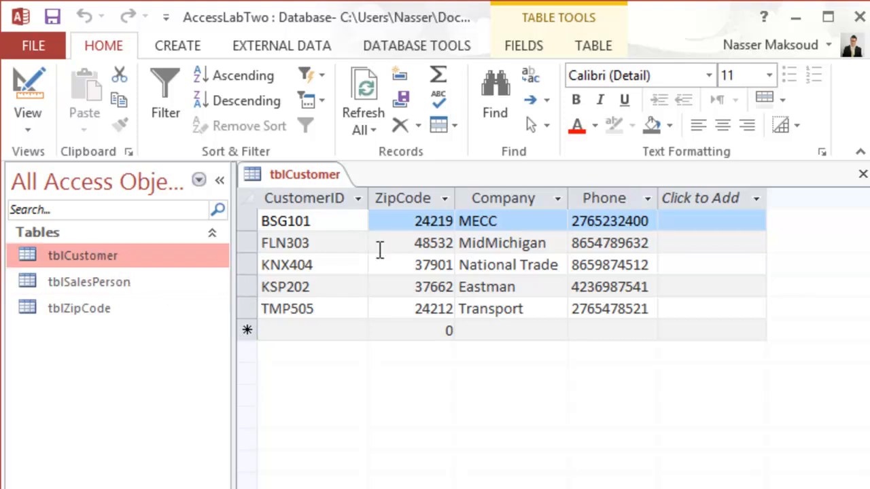
{"action": "left_click", "coordinate": [427, 219]}
{"action": "left_click", "coordinate": [425, 244]}
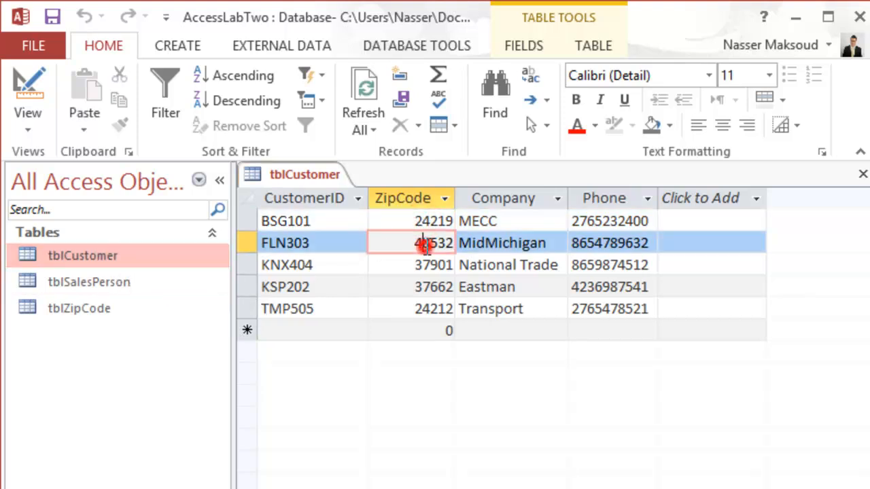
{"action": "left_click", "coordinate": [433, 266]}
{"action": "left_click", "coordinate": [438, 286]}
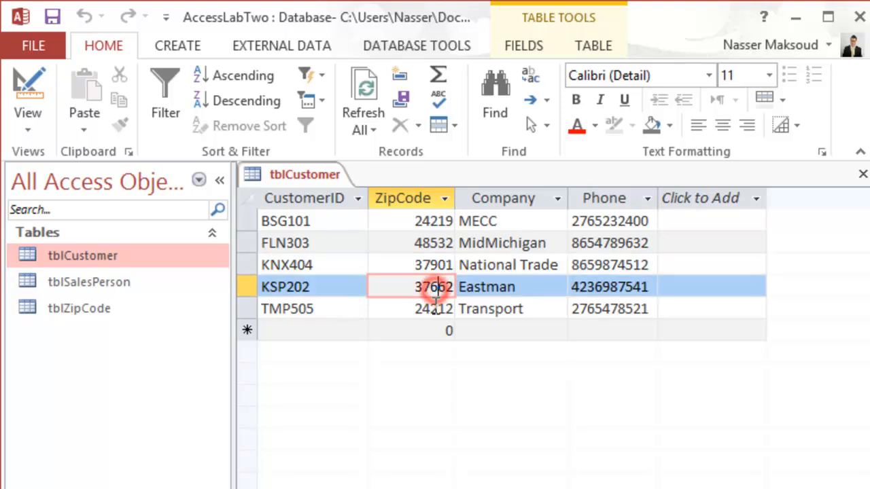
{"action": "left_click", "coordinate": [433, 309]}
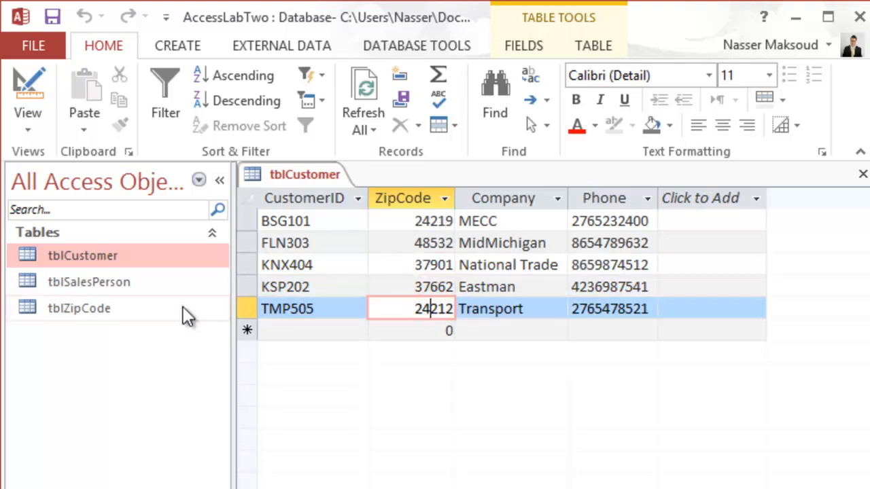
Open tblZipCode and check whether the ZipCode of customer BSG101 in tblCustomer is listed there.
{"action": "left_click", "coordinate": [94, 311]}
{"action": "double_click", "coordinate": [94, 311]}
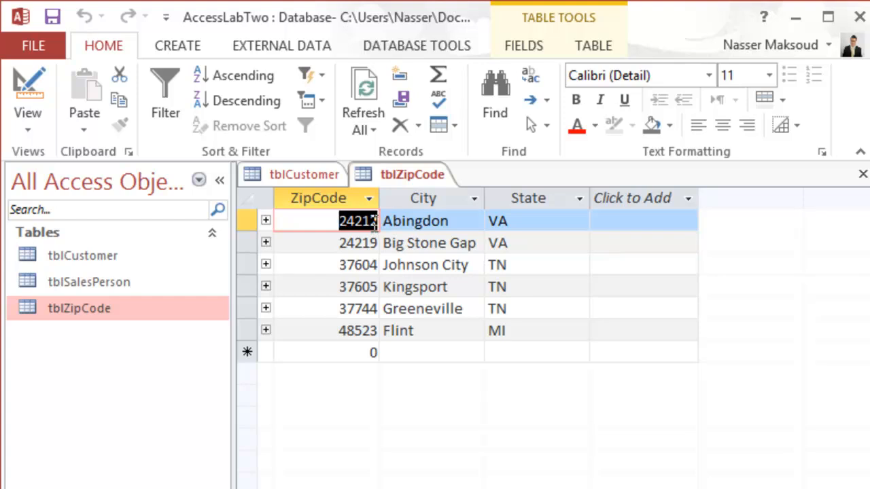
{"action": "left_click", "coordinate": [308, 180]}
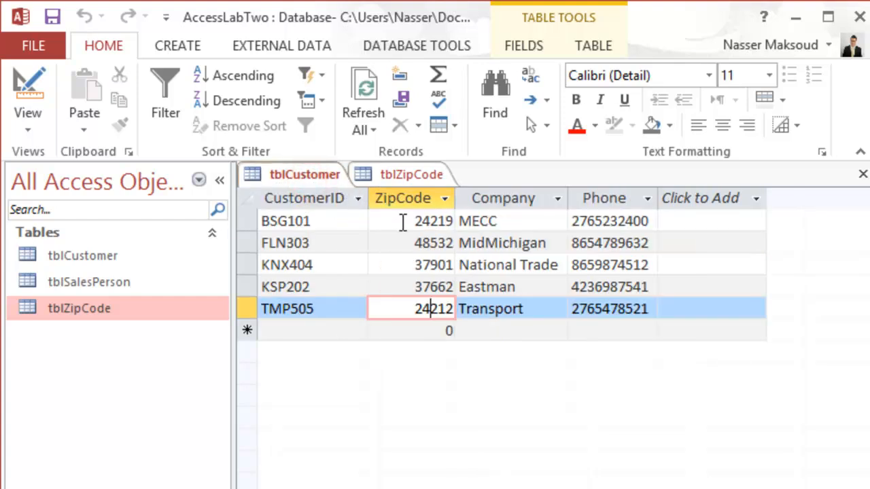
{"action": "left_click", "coordinate": [419, 177]}
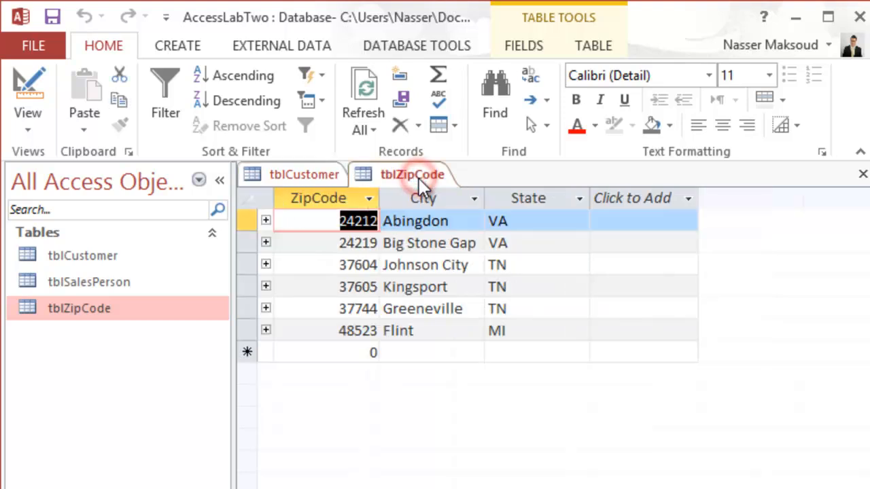
{"action": "left_click", "coordinate": [355, 242]}
{"action": "left_click", "coordinate": [317, 180]}
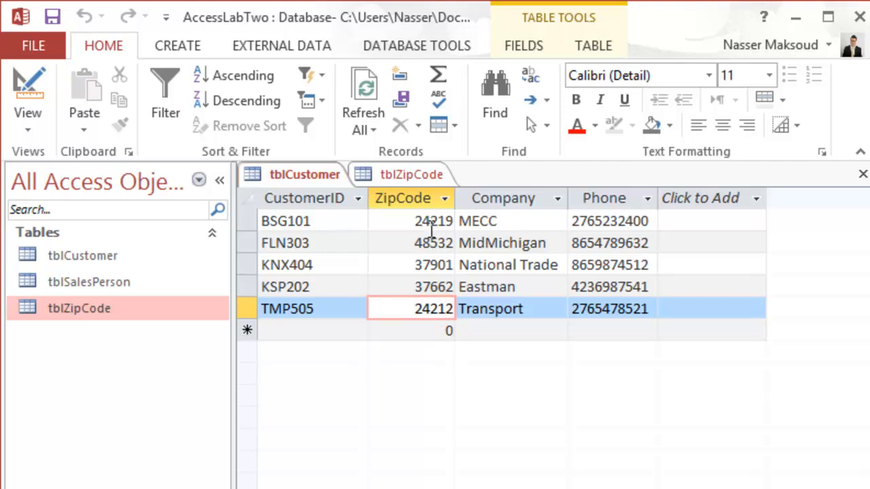
{"action": "left_click", "coordinate": [431, 223]}
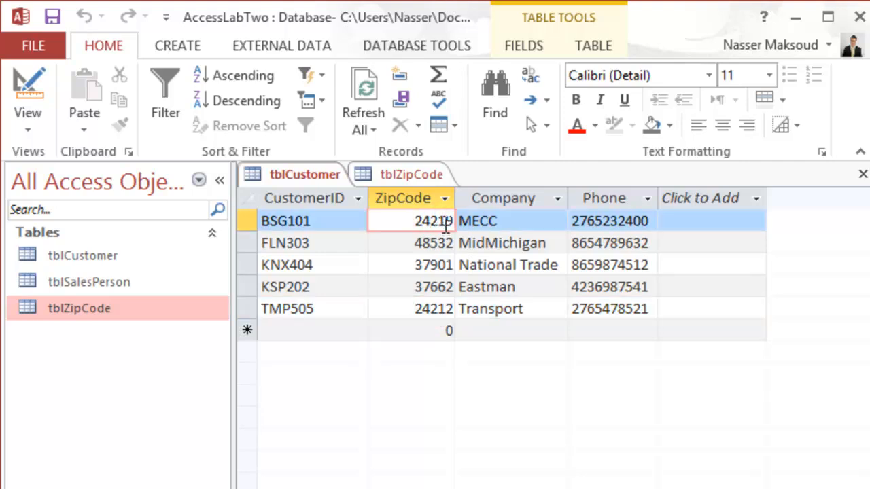
{"action": "left_click", "coordinate": [415, 176]}
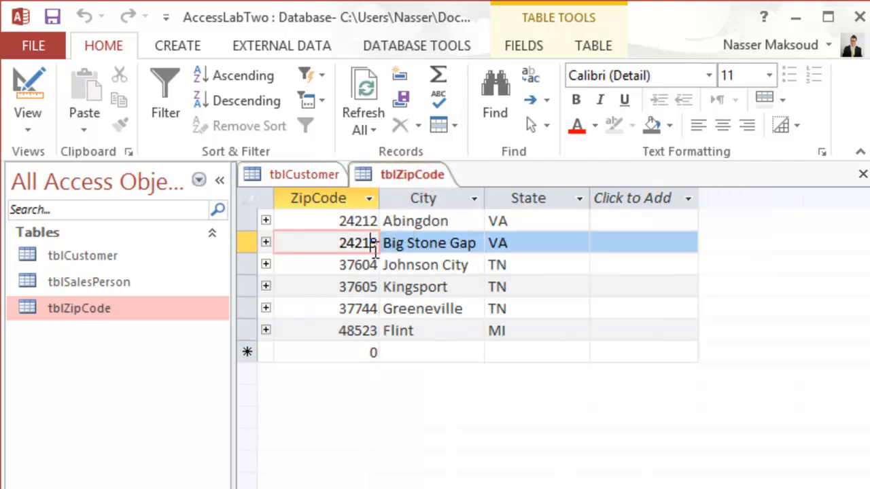
{"action": "left_click", "coordinate": [305, 171]}
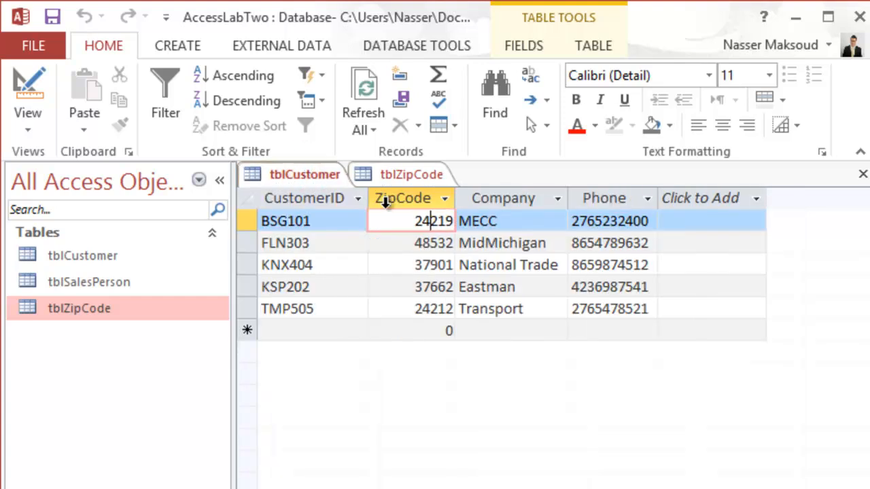
Compare the Flint ZipCode in tblZipCode with the ZipCode of customer FLN303 in tblCustomer.
{"action": "left_click", "coordinate": [410, 178]}
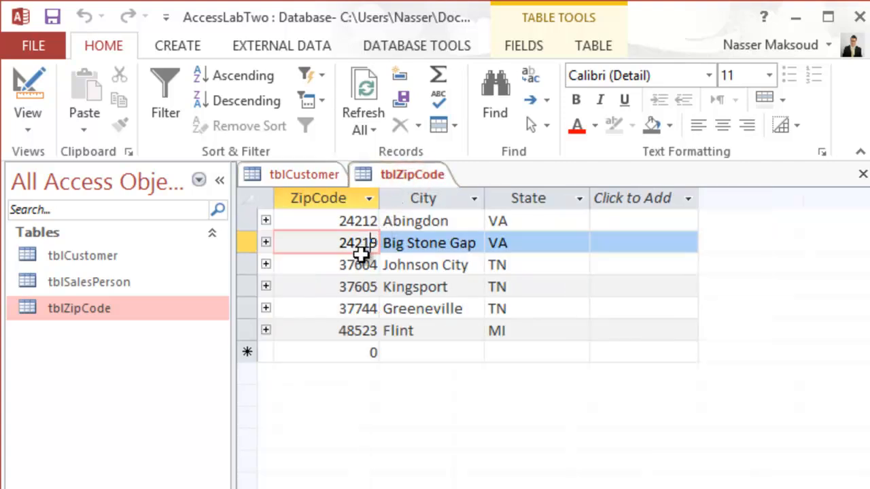
{"action": "left_click", "coordinate": [346, 331]}
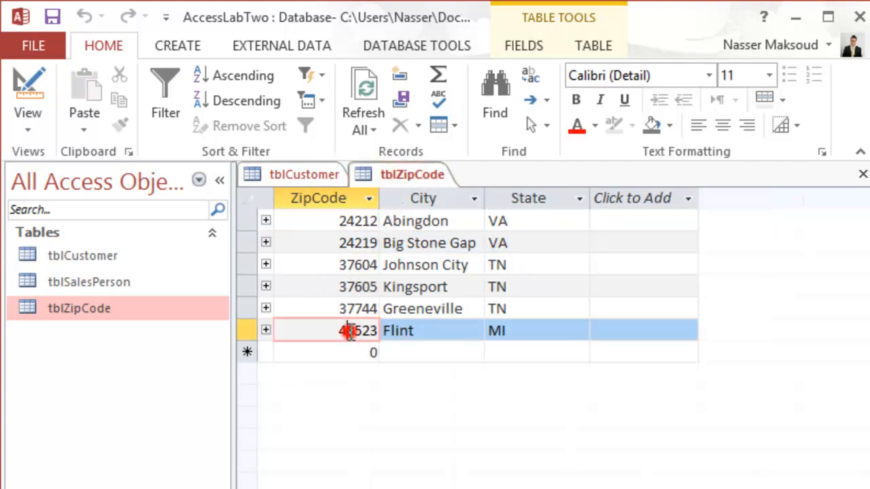
{"action": "left_click", "coordinate": [304, 178]}
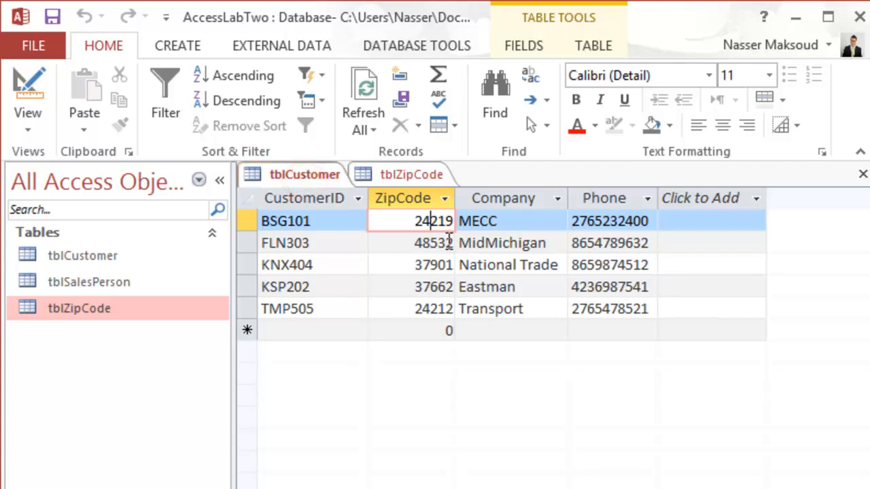
{"action": "left_click", "coordinate": [447, 242]}
{"action": "left_click", "coordinate": [438, 266]}
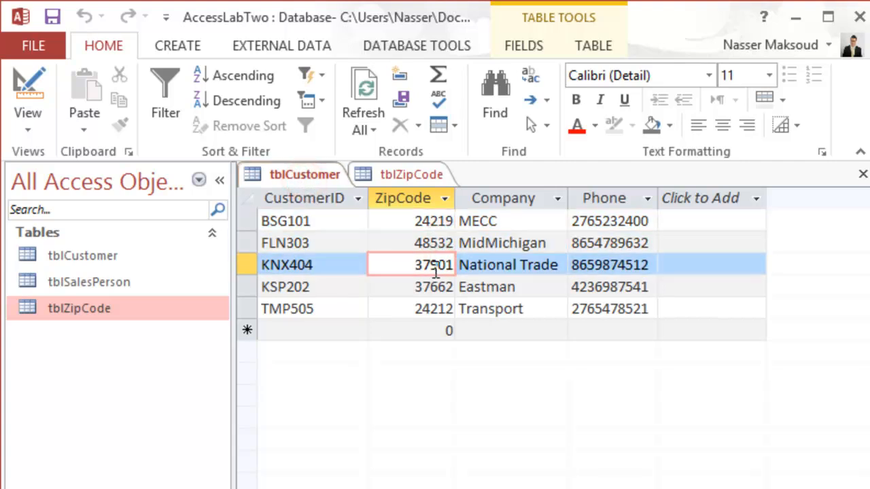
{"action": "left_click", "coordinate": [401, 178]}
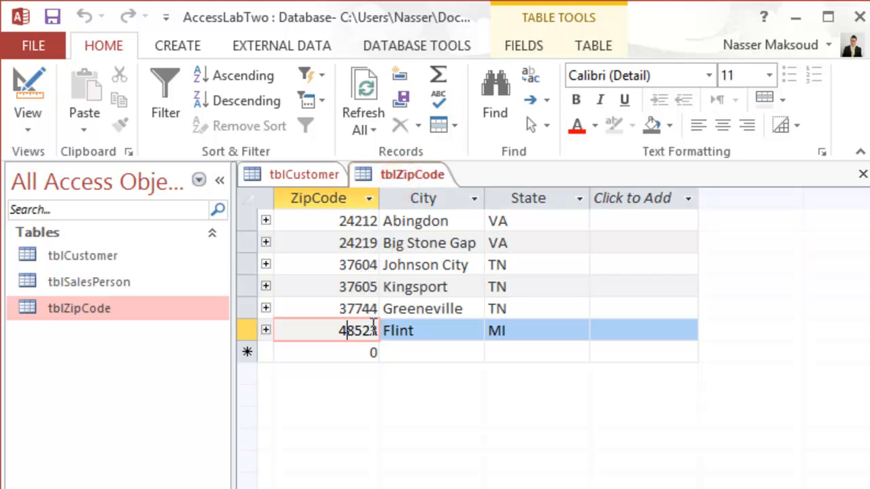
Check whether the ZipCodes of customers KNX404 and KSP202 in tblCustomer are listed in tblZipCode.
{"action": "left_click", "coordinate": [308, 178]}
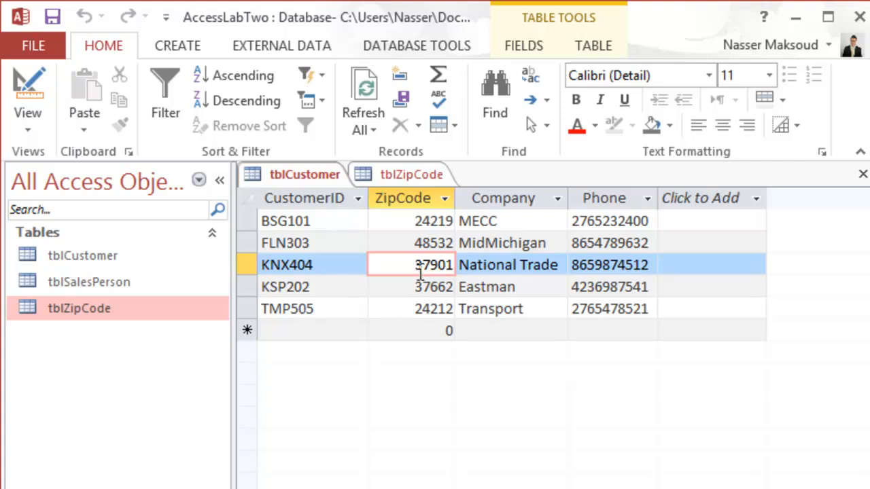
{"action": "left_click_drag", "start_coordinate": [405, 265], "coordinate": [454, 264]}
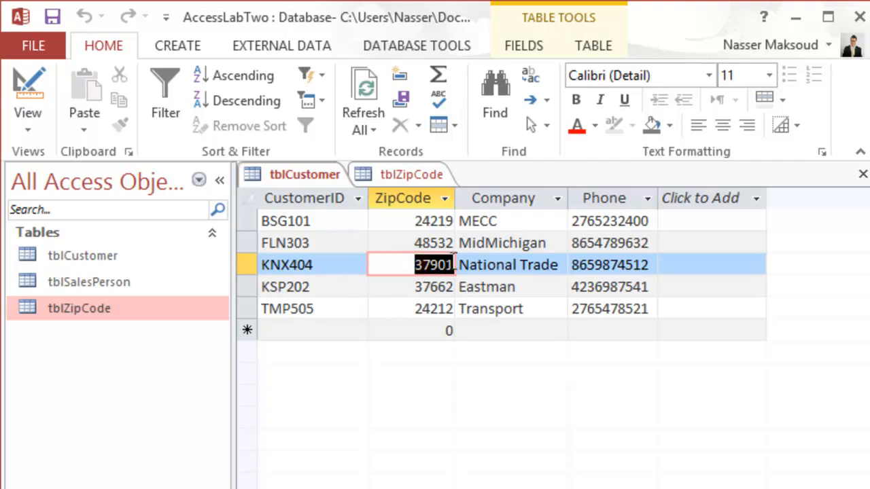
{"action": "left_click", "coordinate": [404, 176]}
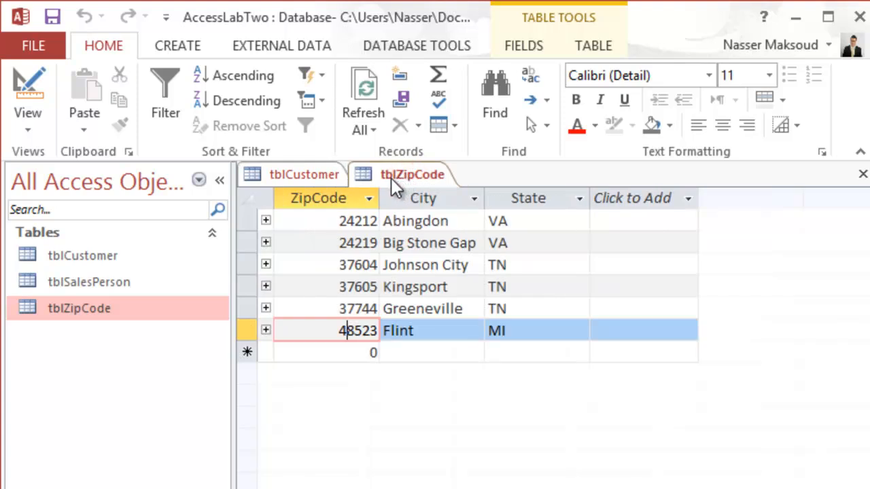
{"action": "left_click", "coordinate": [299, 174]}
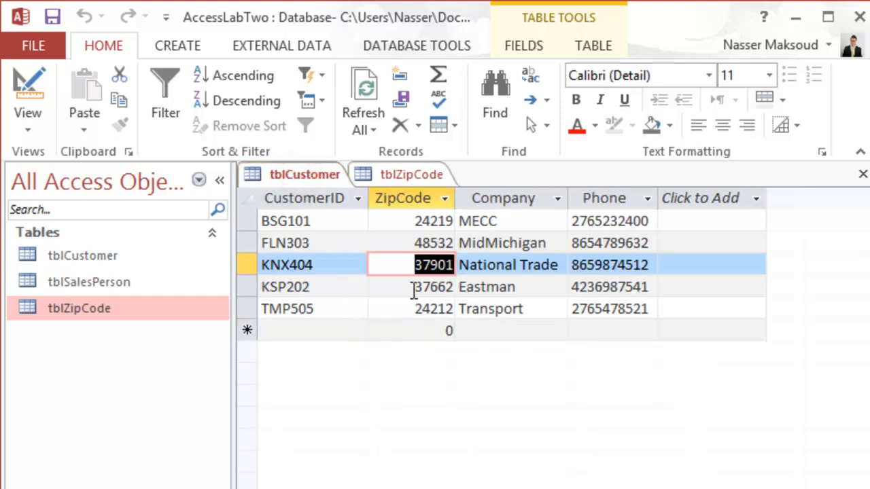
{"action": "left_click", "coordinate": [414, 174]}
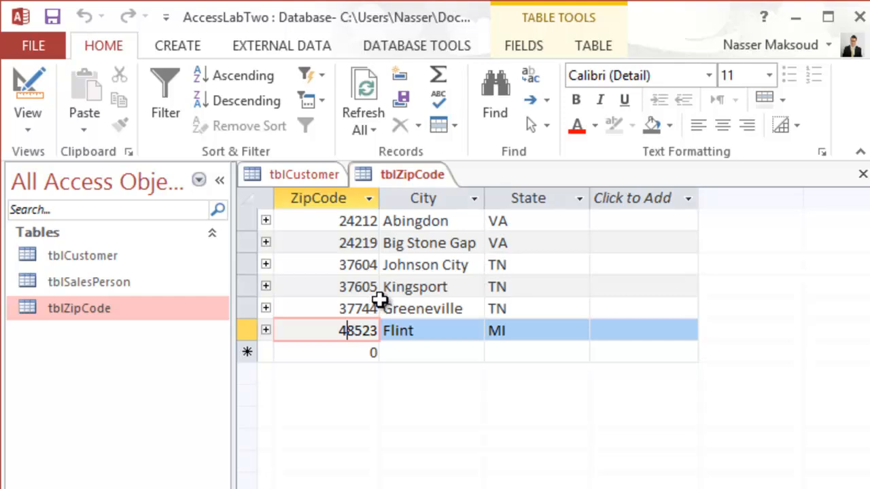
{"action": "left_click", "coordinate": [322, 177]}
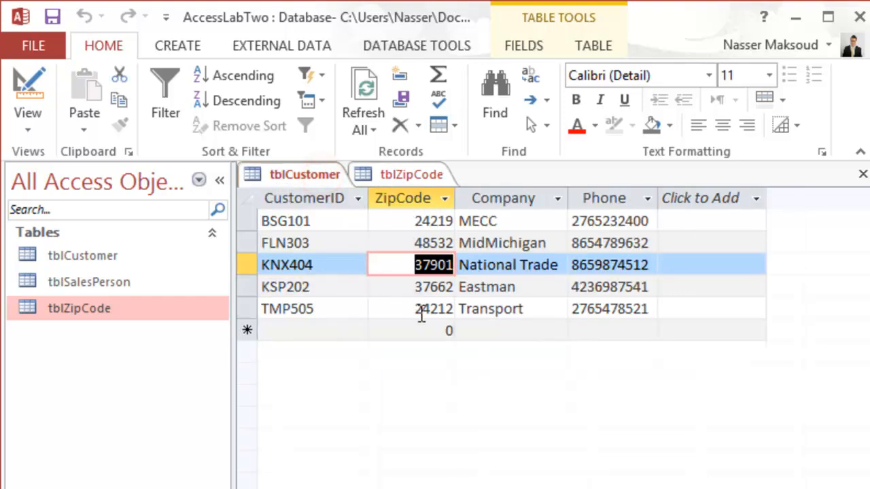
Compare the Abingdon, Big Stone Gap and Johnson City ZipCodes in tblZipCode with those of KNX404, TMP505 and KSP202 in tblCustomer.
{"action": "left_click", "coordinate": [410, 175]}
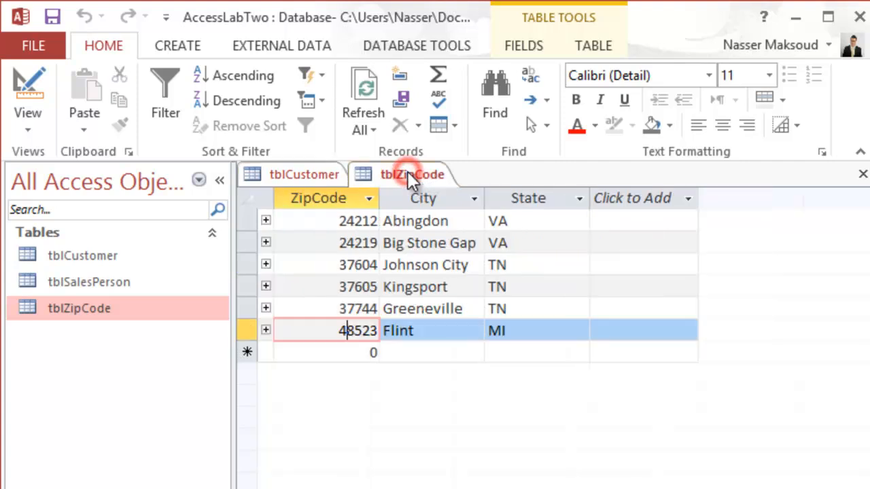
{"action": "left_click", "coordinate": [369, 221]}
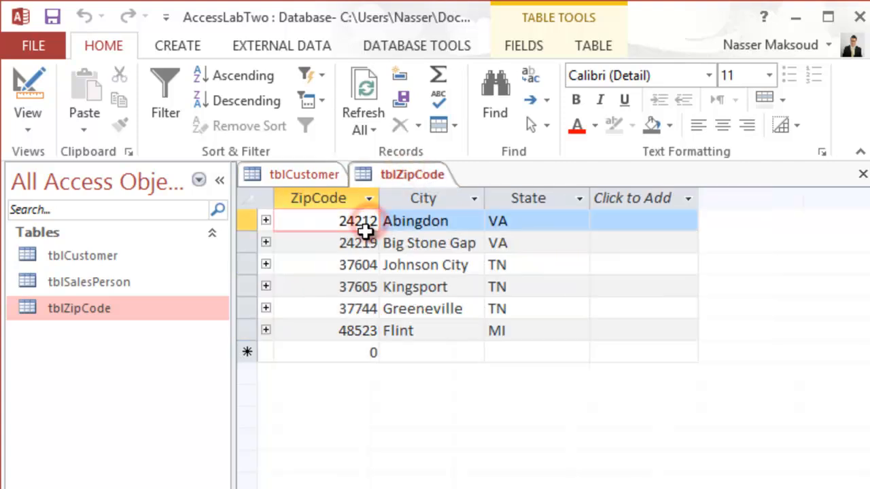
{"action": "left_click", "coordinate": [365, 242]}
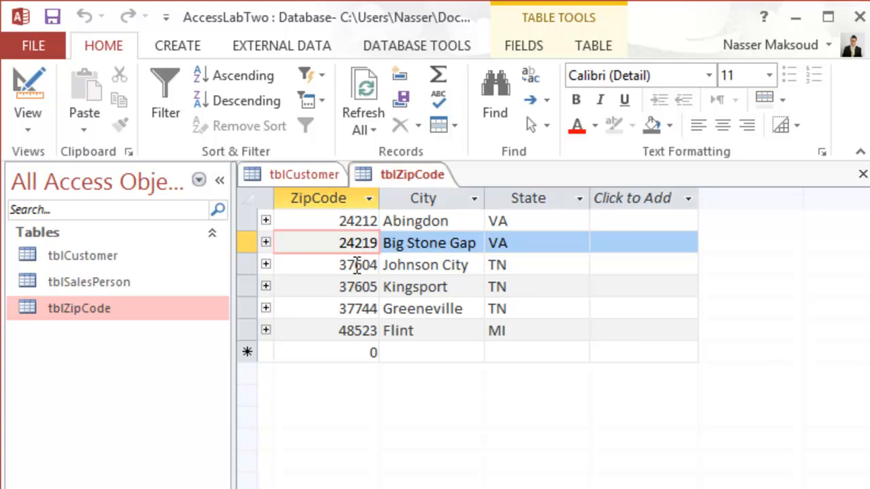
{"action": "left_click", "coordinate": [357, 265]}
{"action": "left_click", "coordinate": [288, 175]}
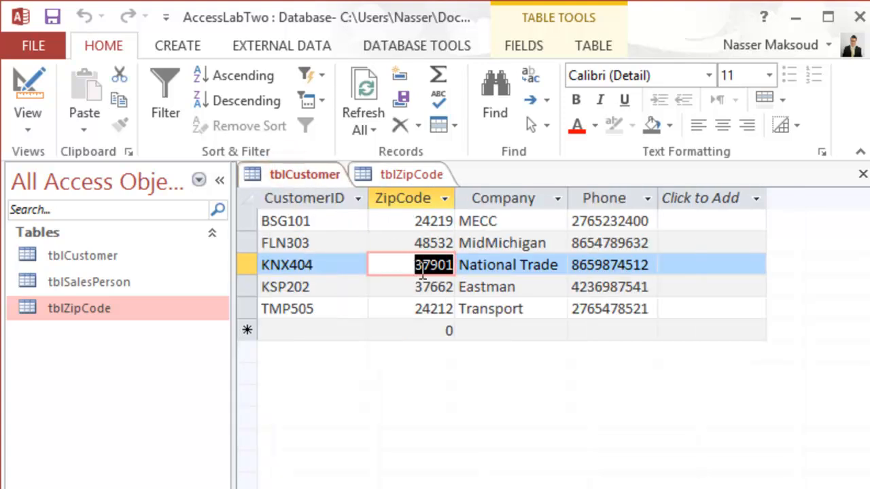
{"action": "left_click", "coordinate": [423, 270]}
{"action": "left_click_drag", "start_coordinate": [432, 267], "coordinate": [440, 266]}
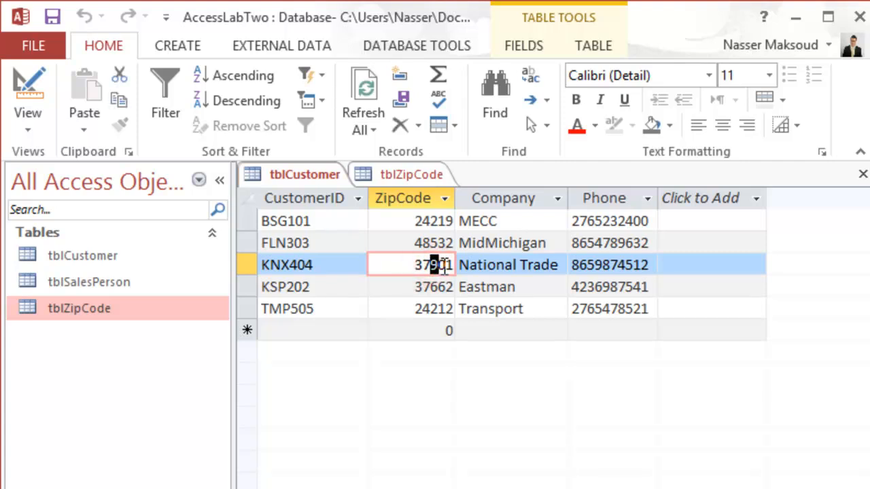
{"action": "left_click", "coordinate": [437, 309]}
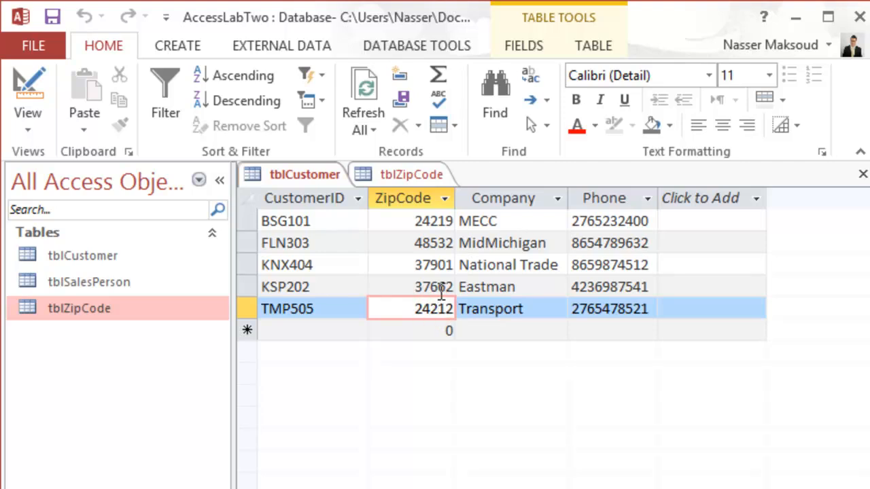
{"action": "left_click", "coordinate": [437, 286]}
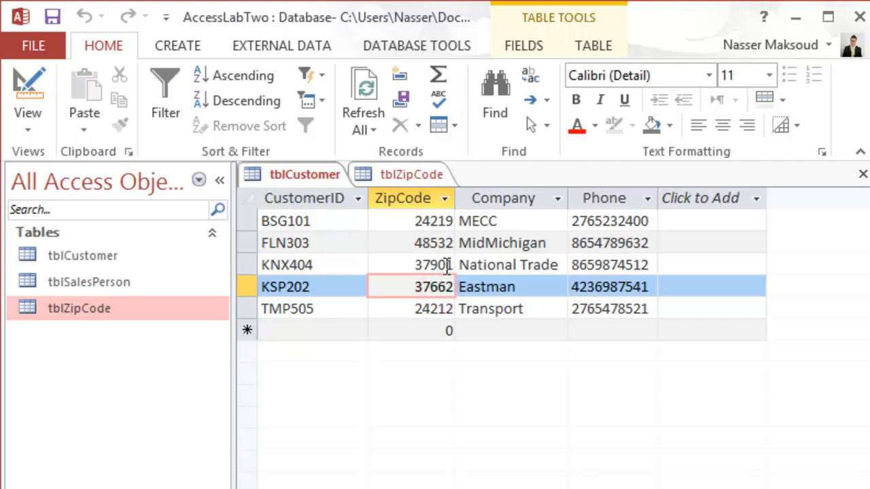
Set the ZipCode of customer KNX404 in tblCustomer to 37604.
{"action": "left_click_drag", "start_coordinate": [430, 264], "coordinate": [443, 271]}
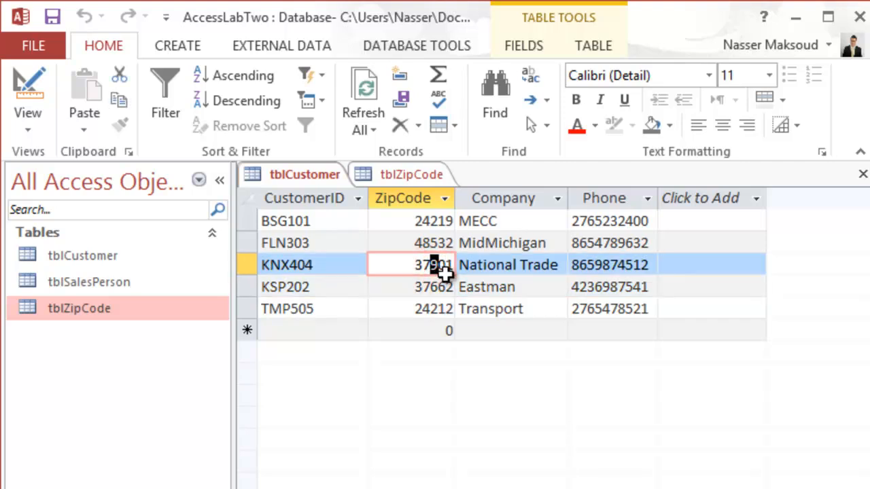
{"action": "type", "text": "6"}
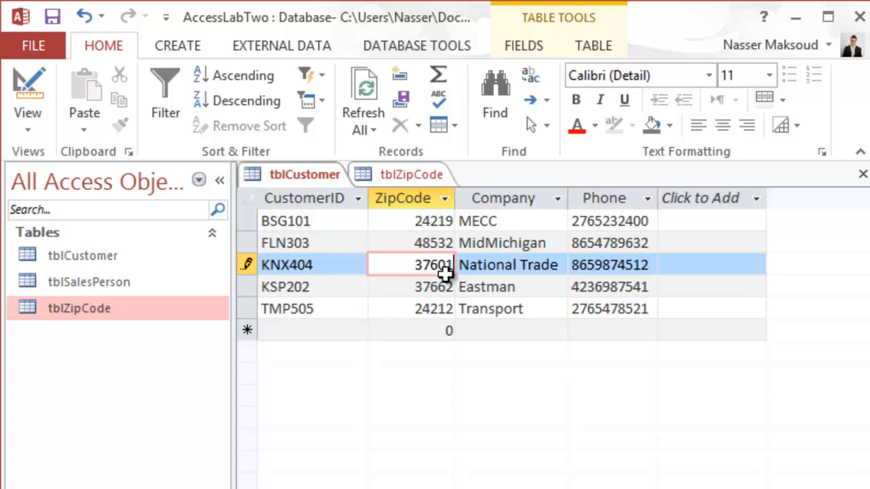
{"action": "key", "text": "BackSpace"}
{"action": "type", "text": "4"}
{"action": "left_click", "coordinate": [430, 282]}
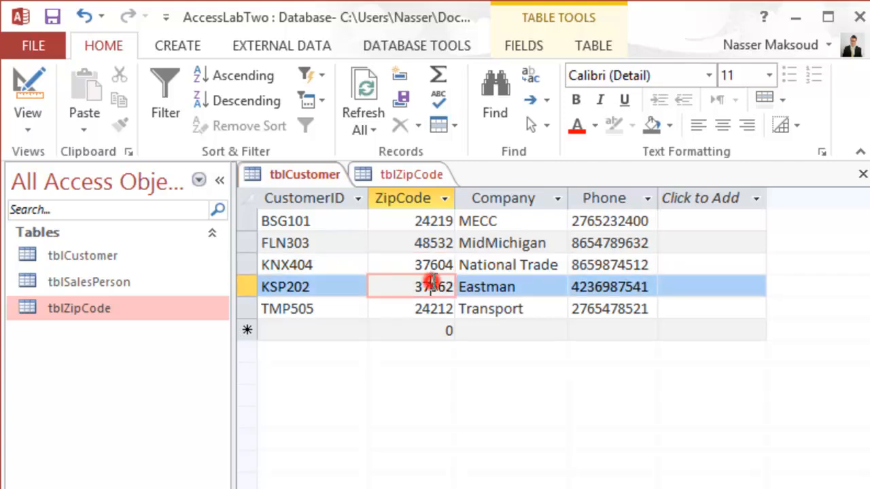
Look up Kingsport's ZipCode in tblZipCode and set the ZipCode of customer KNX404 in tblCustomer to 37605.
{"action": "left_click", "coordinate": [414, 176]}
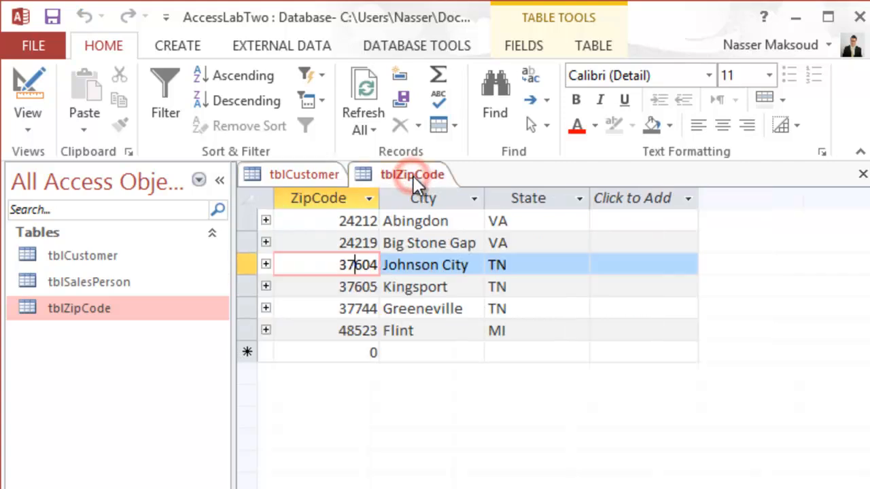
{"action": "left_click", "coordinate": [374, 286]}
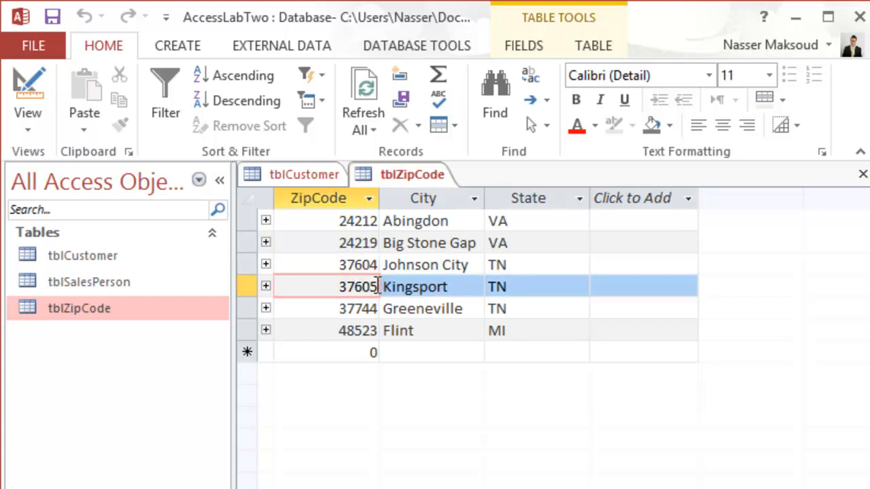
{"action": "left_click", "coordinate": [319, 177]}
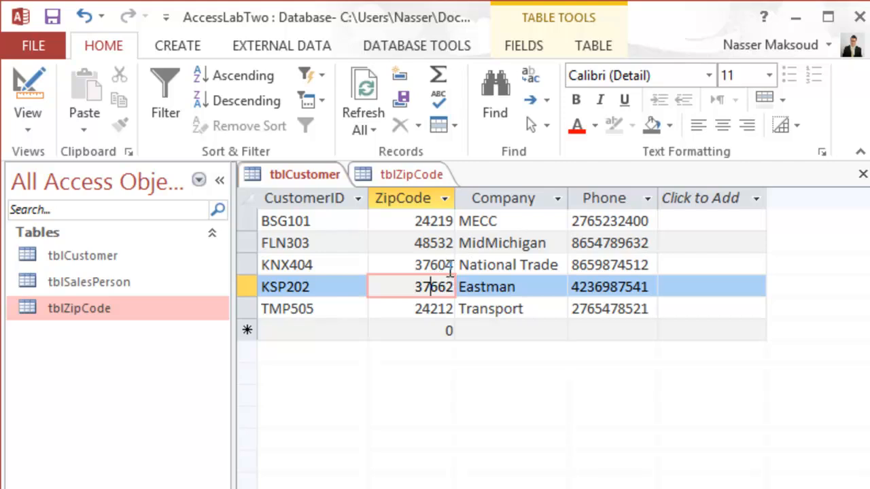
{"action": "left_click", "coordinate": [450, 266]}
{"action": "key", "text": "BackSpace"}
{"action": "type", "text": "5"}
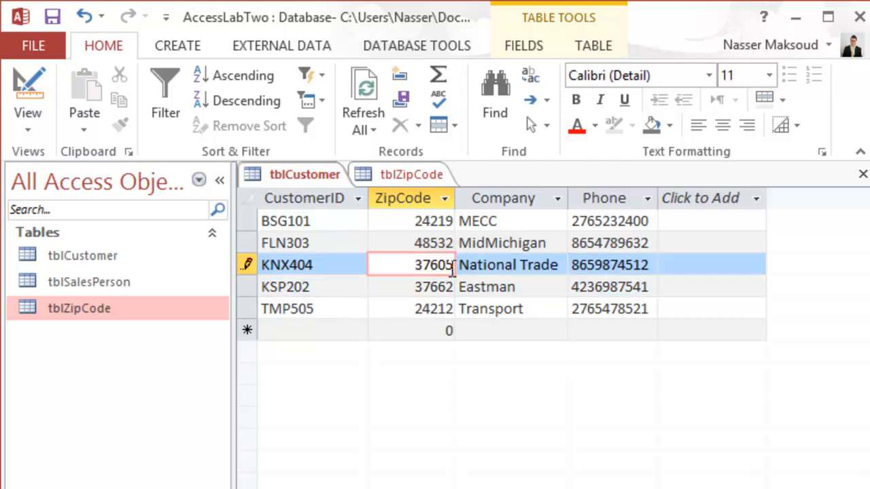
Look up Greeneville's ZipCode in tblZipCode and set the ZipCode of customer KSP202 in tblCustomer to 37744.
{"action": "left_click", "coordinate": [412, 176]}
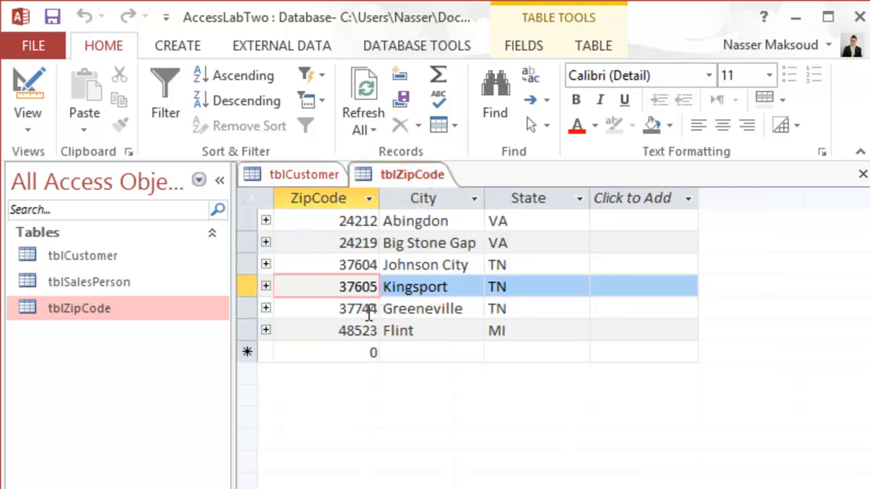
{"action": "left_click", "coordinate": [363, 309]}
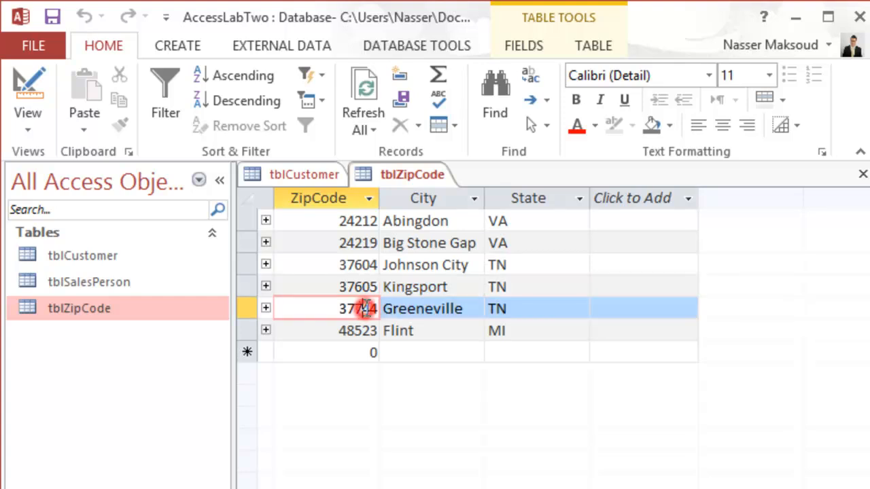
{"action": "left_click", "coordinate": [272, 171]}
{"action": "left_click", "coordinate": [440, 287]}
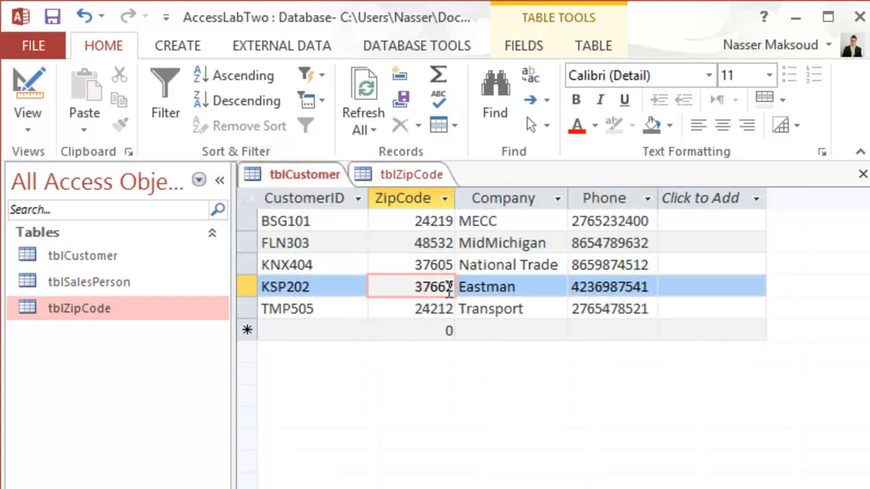
{"action": "key", "text": "BackSpace"}
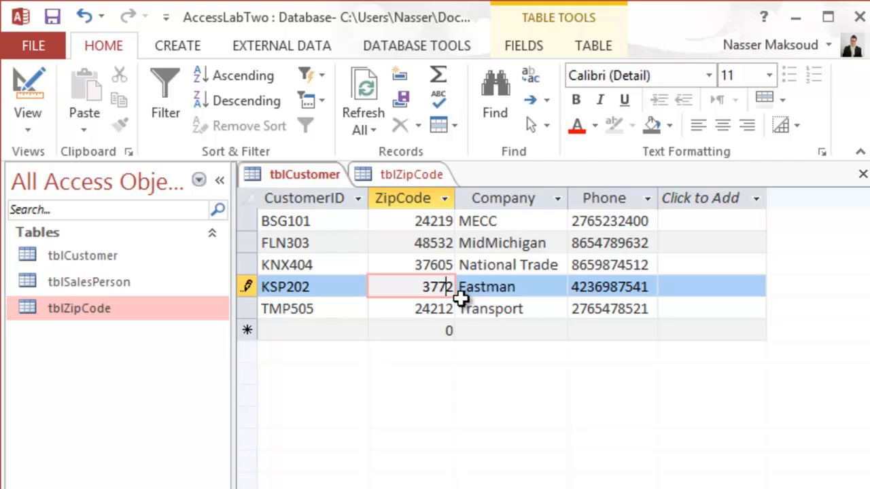
{"action": "left_click", "coordinate": [420, 175]}
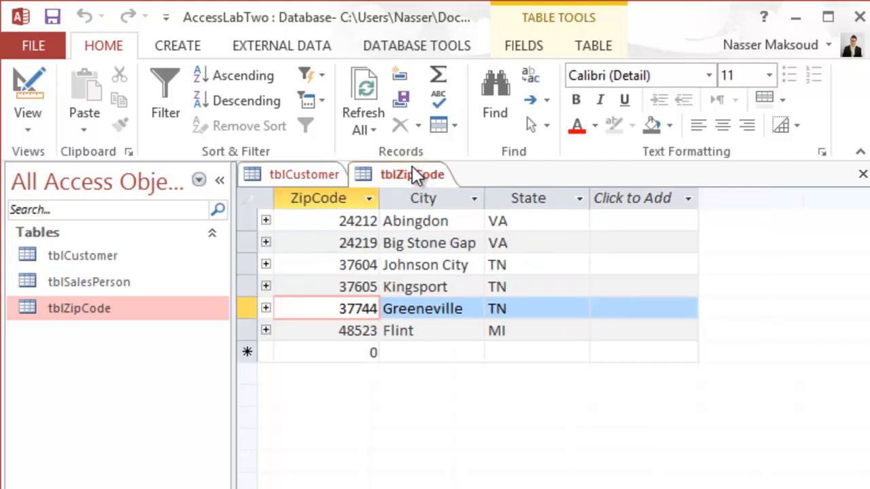
{"action": "left_click", "coordinate": [291, 174]}
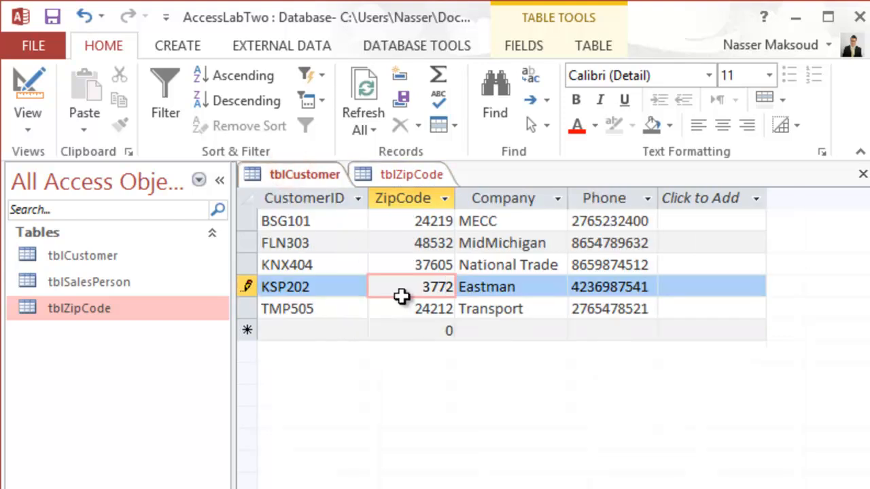
{"action": "key", "text": "Delete"}
{"action": "type", "text": "44"}
Compare the ZipCodes of customers KNX404 and KSP202 in tblCustomer with the entries in tblZipCode.
{"action": "left_click", "coordinate": [414, 176]}
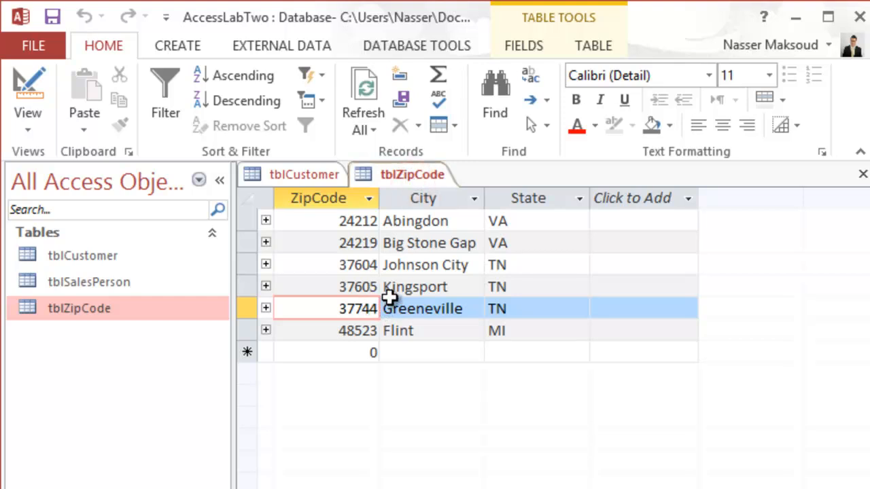
{"action": "left_click", "coordinate": [316, 175]}
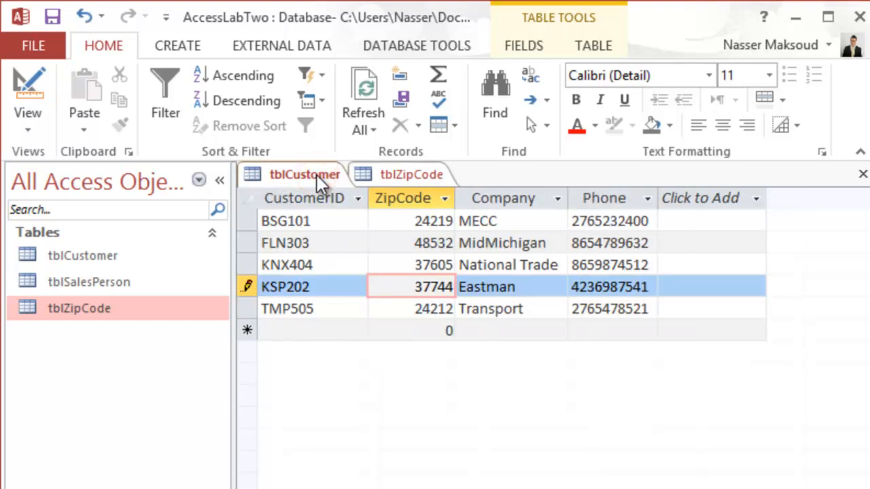
{"action": "left_click", "coordinate": [388, 175]}
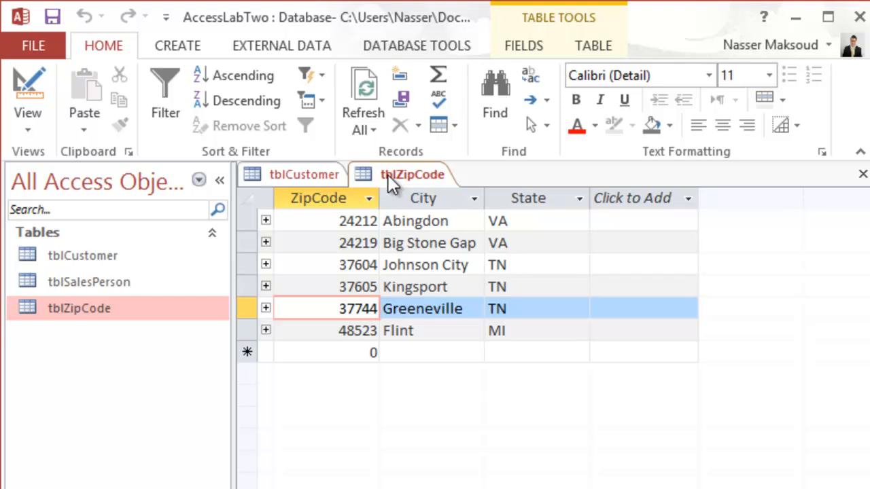
{"action": "left_click", "coordinate": [312, 175]}
{"action": "left_click", "coordinate": [407, 267]}
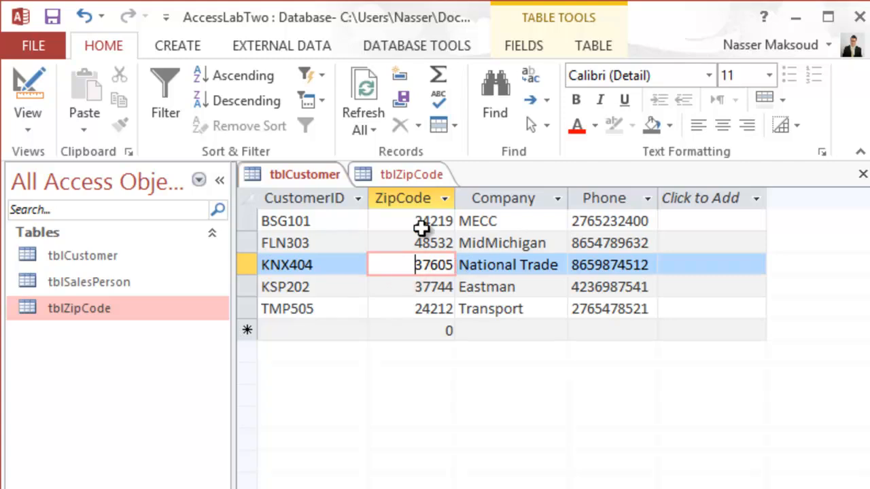
{"action": "left_click", "coordinate": [396, 175]}
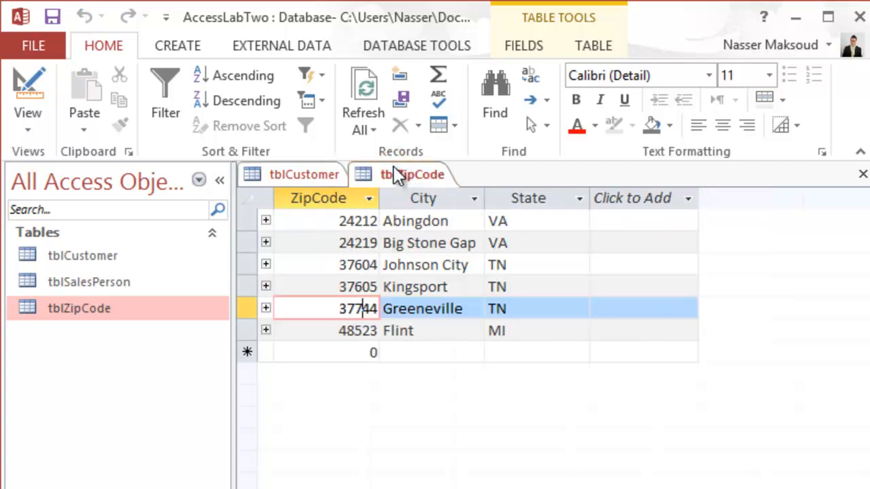
{"action": "left_click", "coordinate": [312, 175]}
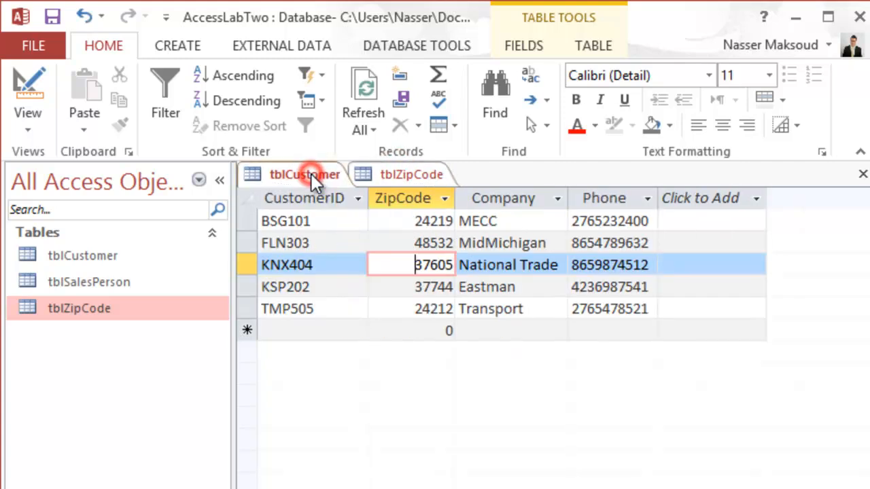
Compare the ZipCode of customer BSG101 in tblCustomer with the Abingdon and Big Stone Gap entries in tblZipCode.
{"action": "left_click", "coordinate": [423, 222]}
{"action": "left_click_drag", "start_coordinate": [423, 222], "coordinate": [453, 221]}
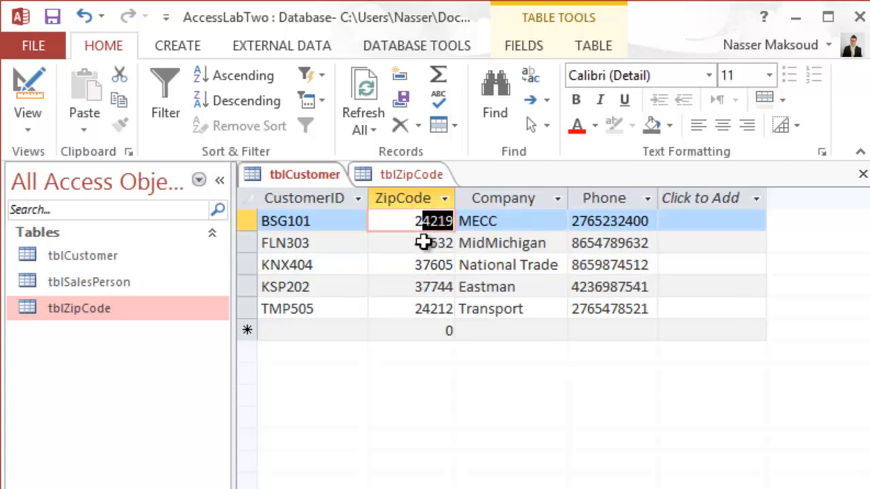
{"action": "left_click", "coordinate": [400, 175]}
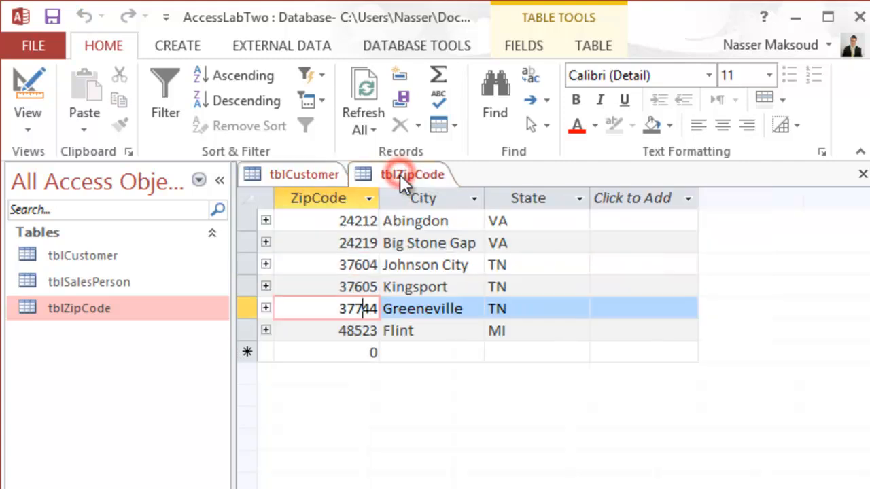
{"action": "left_click", "coordinate": [322, 174]}
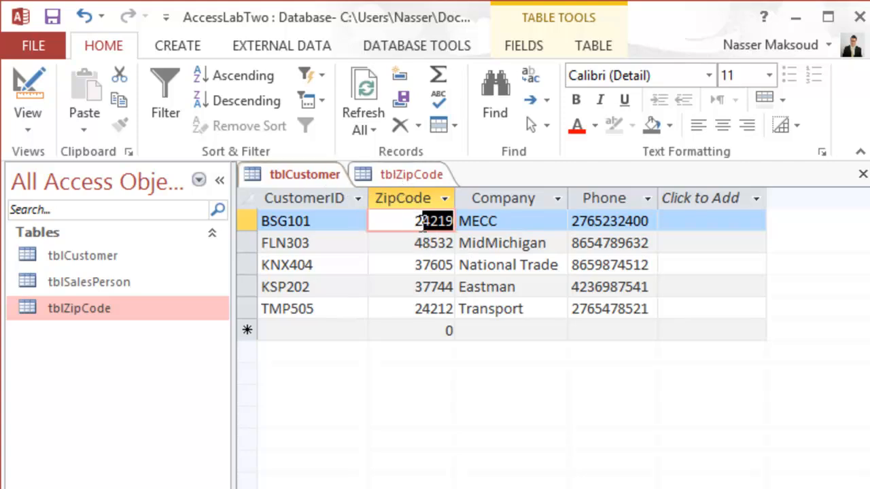
{"action": "left_click", "coordinate": [428, 232]}
{"action": "left_click", "coordinate": [411, 174]}
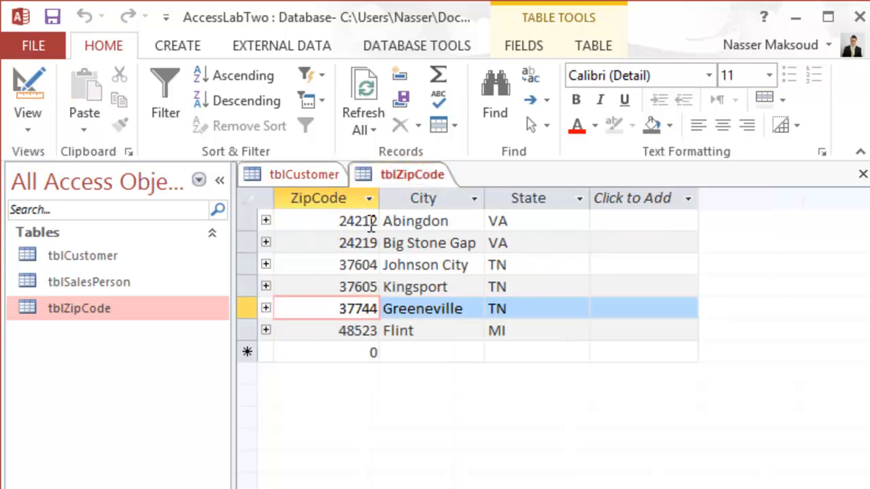
{"action": "left_click_drag", "start_coordinate": [360, 221], "coordinate": [377, 222]}
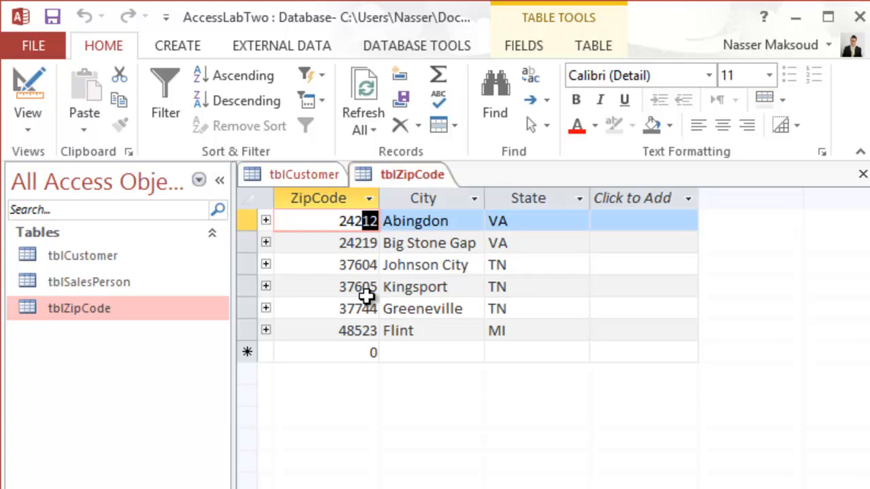
Save tblZipCode and open the database relationships layout.
{"action": "left_click", "coordinate": [49, 14]}
{"action": "left_click", "coordinate": [462, 39]}
{"action": "left_click", "coordinate": [294, 87]}
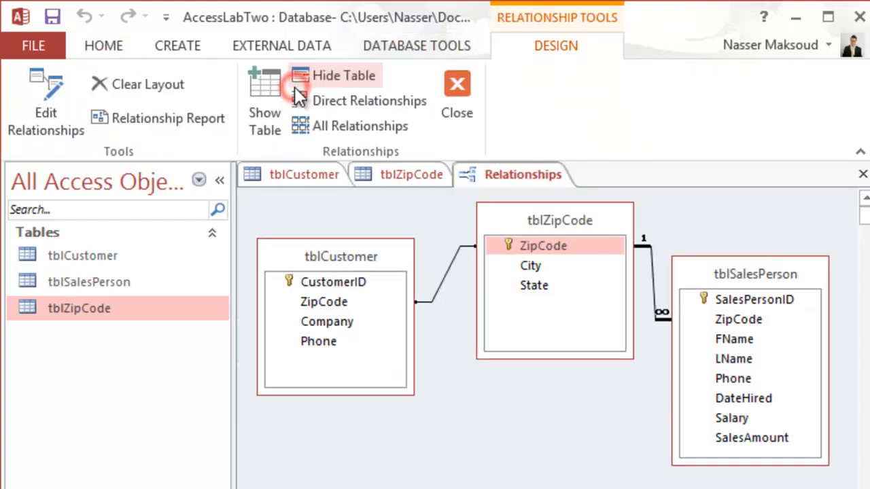
Try to enforce referential integrity with cascading updates on the ZipCode relationship between tblZipCode and tblCustomer.
{"action": "left_click", "coordinate": [446, 275]}
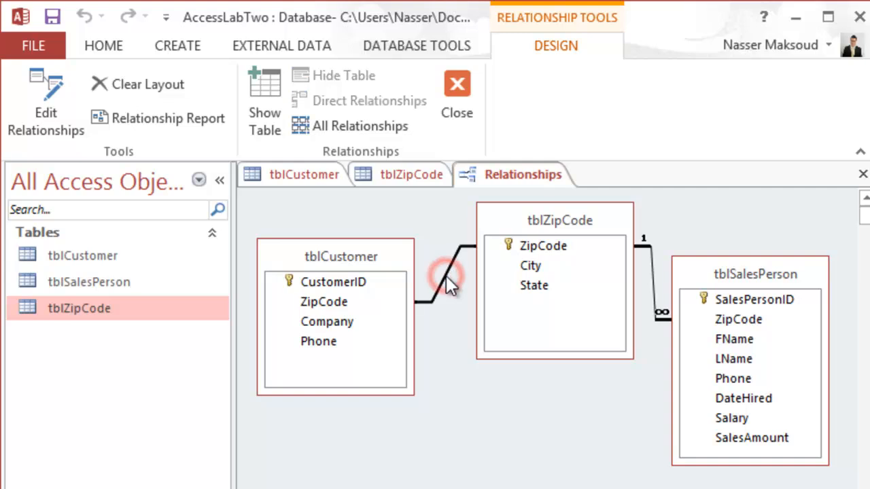
{"action": "right_click", "coordinate": [446, 275]}
{"action": "left_click", "coordinate": [472, 290]}
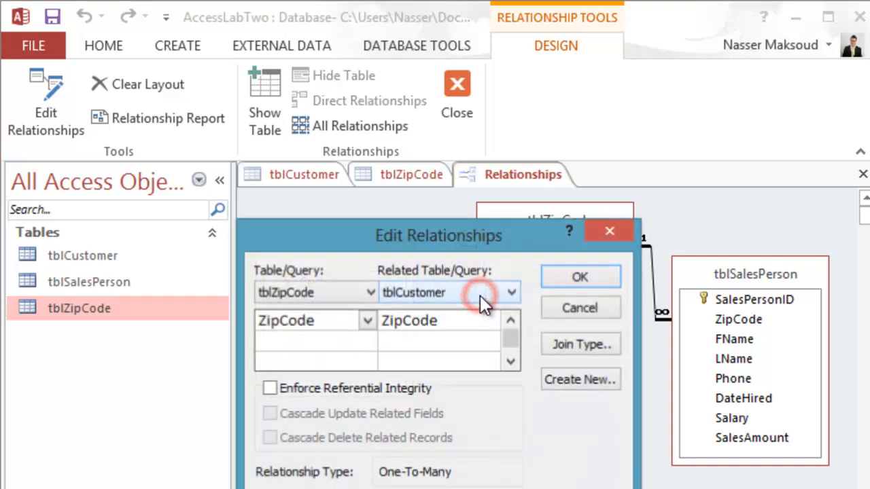
{"action": "left_click", "coordinate": [270, 388]}
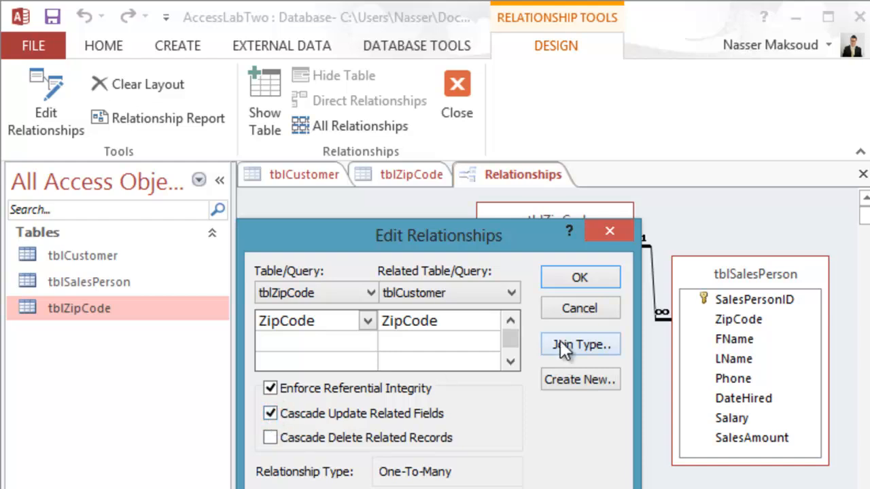
{"action": "left_click", "coordinate": [585, 279]}
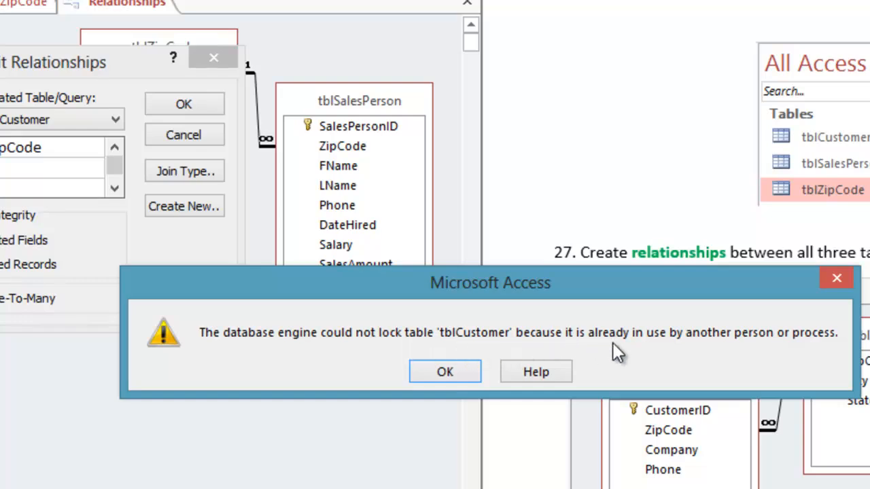
{"action": "left_click", "coordinate": [457, 376]}
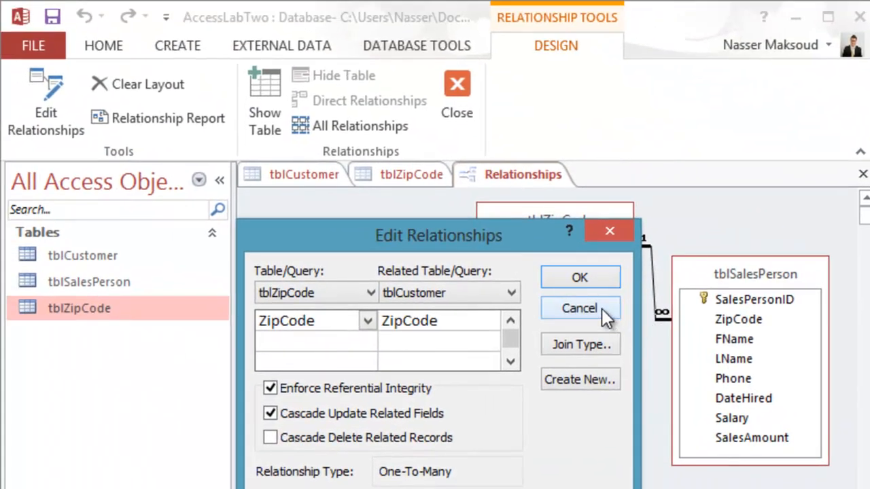
{"action": "left_click", "coordinate": [594, 304]}
Close the open tblZipCode and tblCustomer tables, keeping the relationships layout open.
{"action": "left_click", "coordinate": [424, 167]}
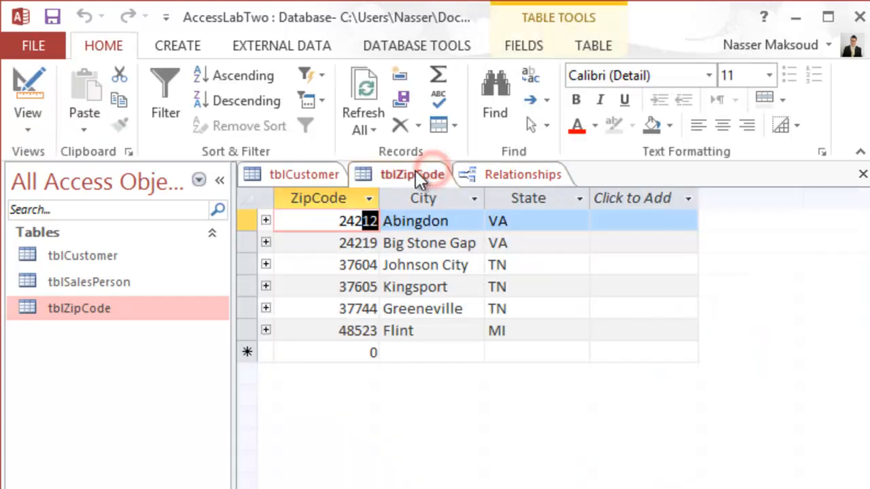
{"action": "right_click", "coordinate": [417, 171]}
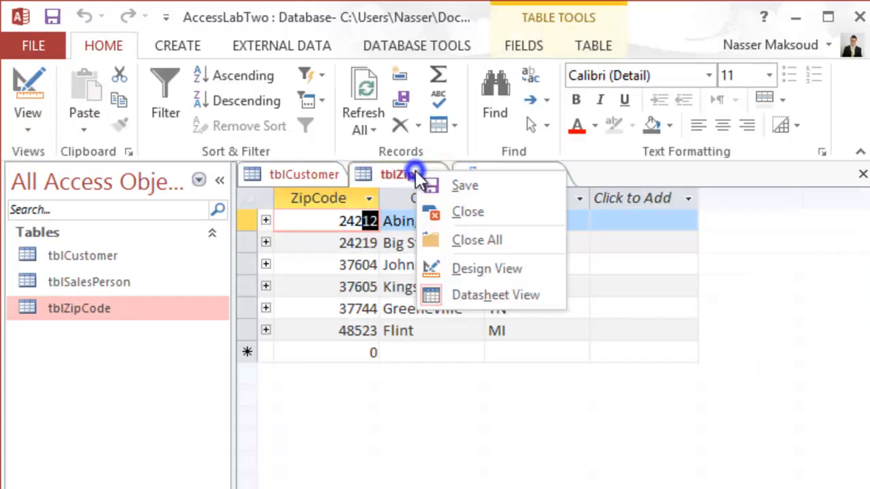
{"action": "left_click", "coordinate": [459, 218]}
{"action": "right_click", "coordinate": [318, 172]}
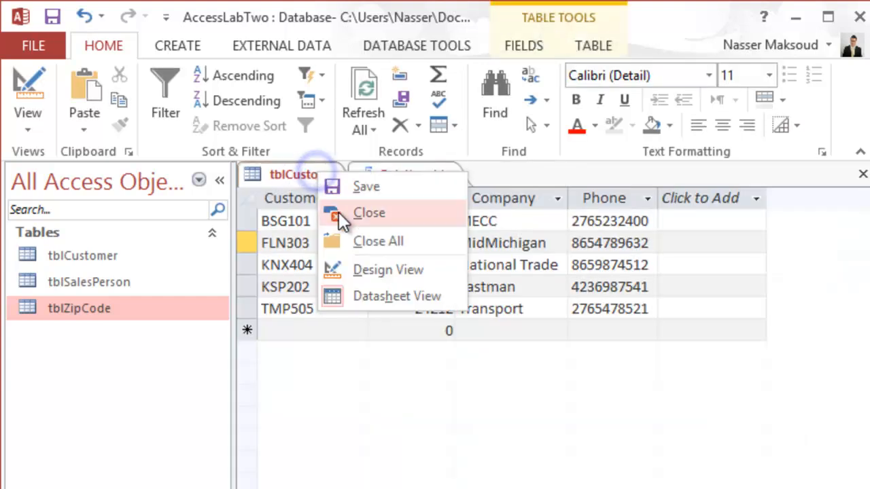
{"action": "left_click", "coordinate": [339, 212]}
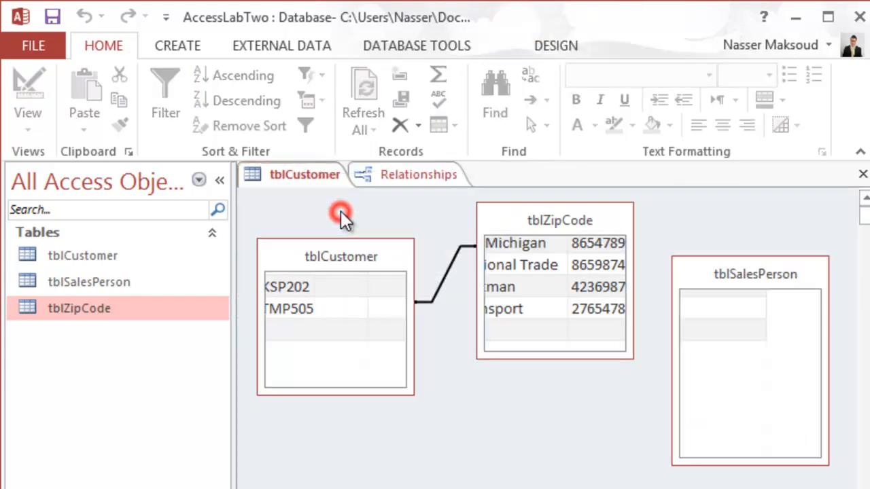
Try again to enforce referential integrity with cascading field updates on the ZipCode relationship between tblZipCode and tblCustomer.
{"action": "right_click", "coordinate": [443, 275]}
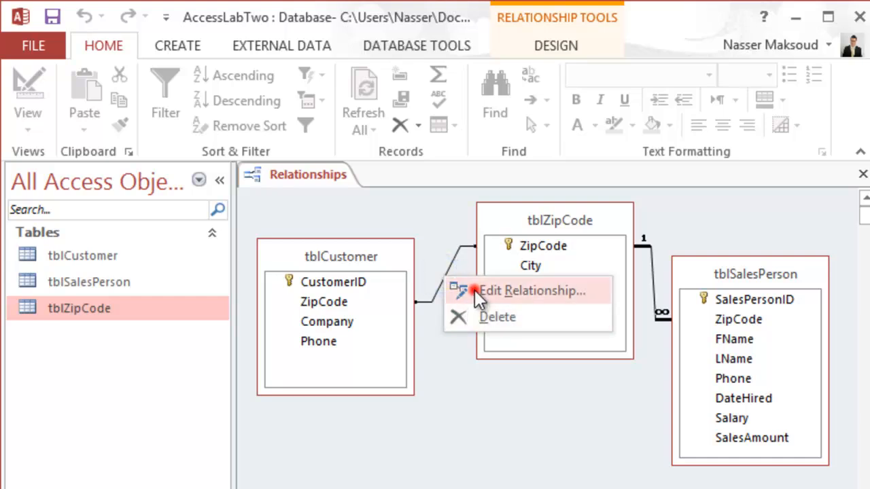
{"action": "left_click", "coordinate": [475, 289]}
{"action": "left_click", "coordinate": [271, 388]}
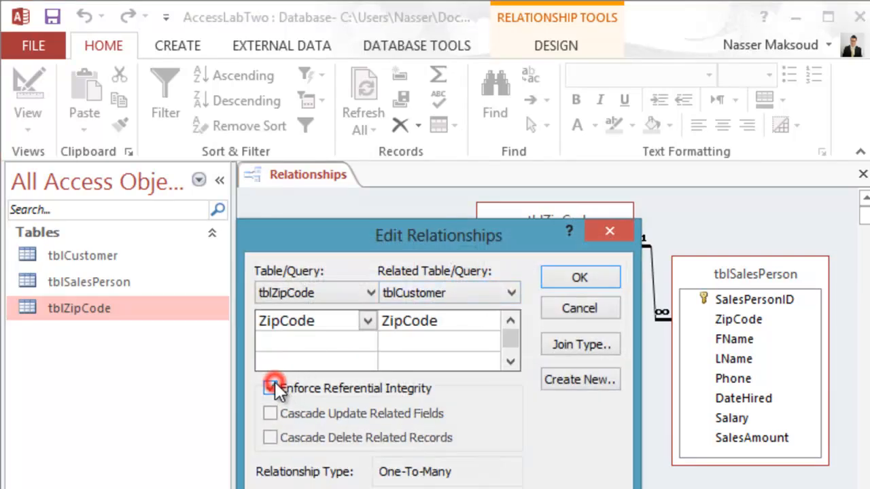
{"action": "left_click", "coordinate": [271, 413]}
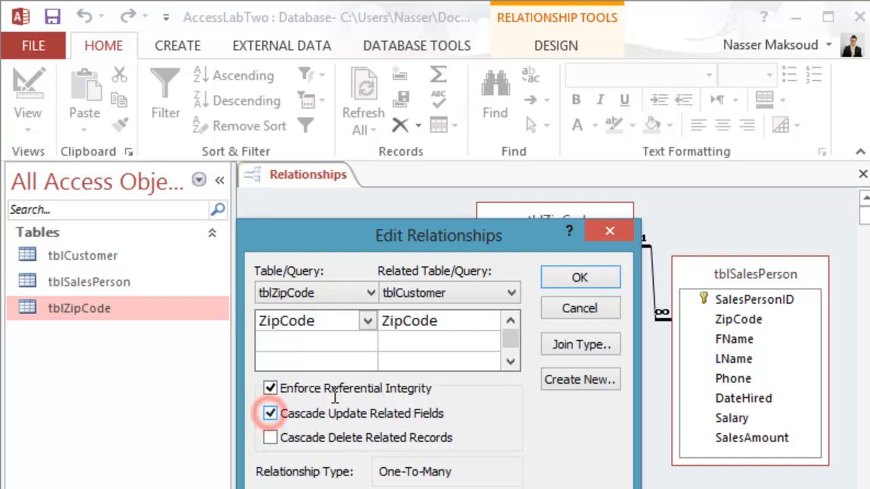
{"action": "left_click", "coordinate": [579, 280]}
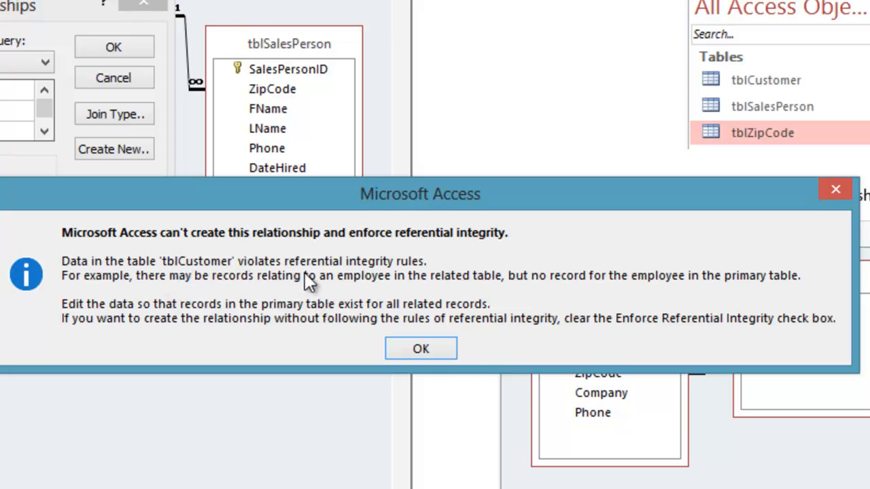
{"action": "left_click", "coordinate": [420, 347]}
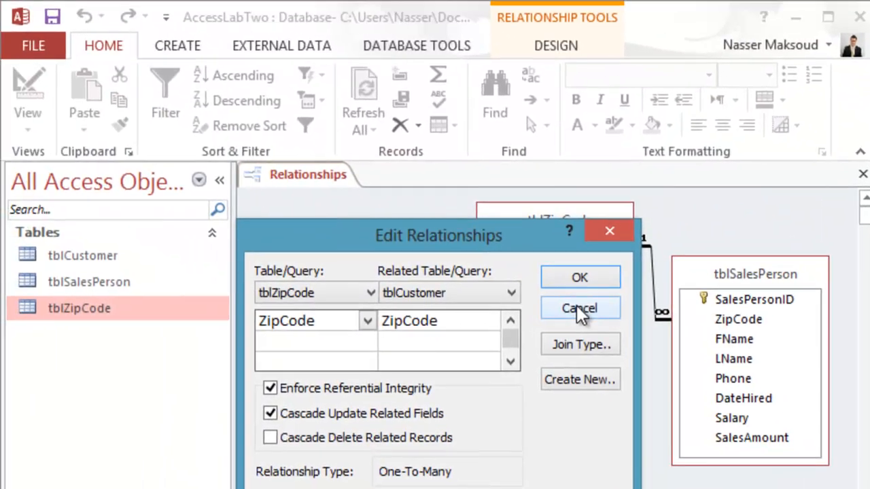
{"action": "left_click", "coordinate": [270, 413]}
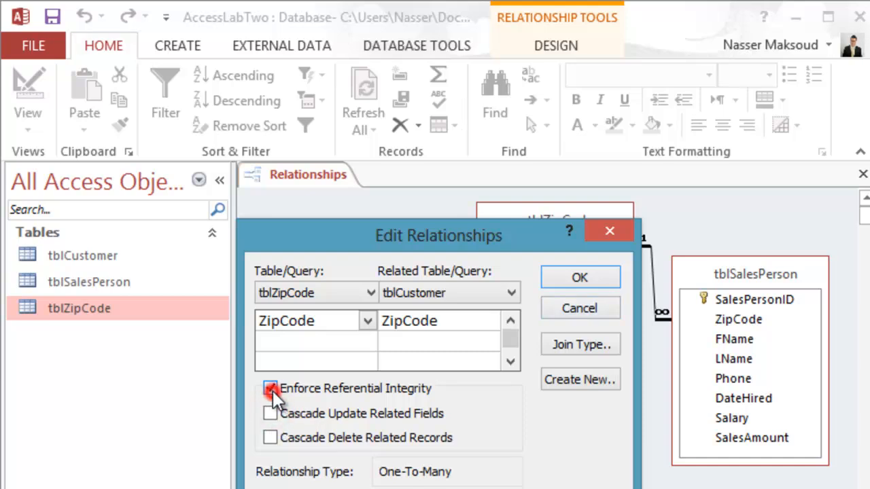
{"action": "left_click", "coordinate": [270, 389]}
{"action": "left_click", "coordinate": [569, 307]}
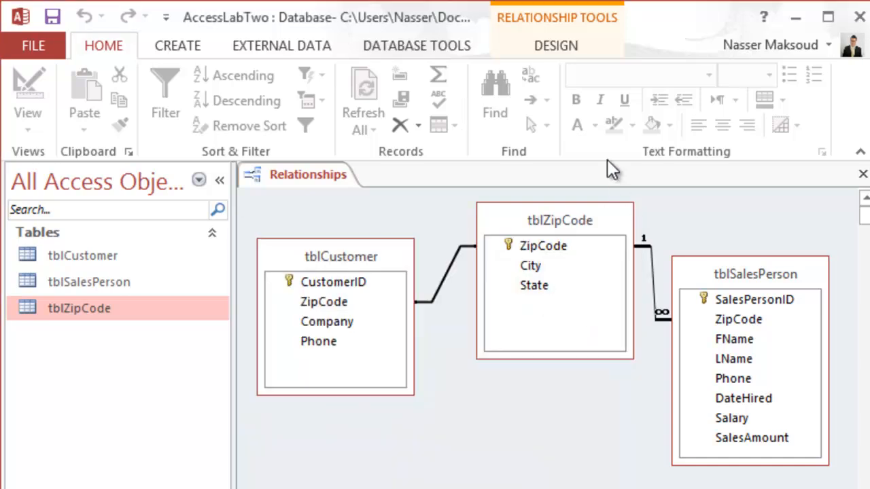
Close the relationships layout and open the tblCustomer and tblZipCode tables for comparison.
{"action": "left_click", "coordinate": [556, 45]}
{"action": "left_click", "coordinate": [456, 92]}
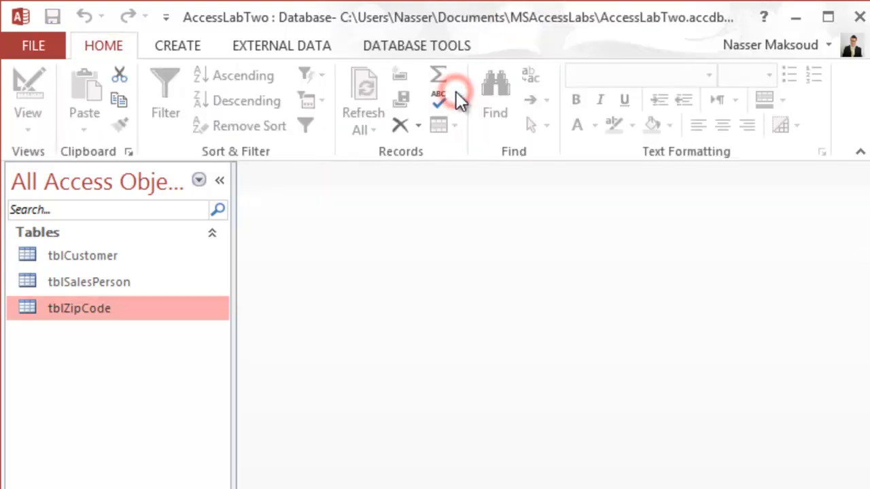
{"action": "left_click", "coordinate": [88, 261]}
{"action": "double_click", "coordinate": [88, 261]}
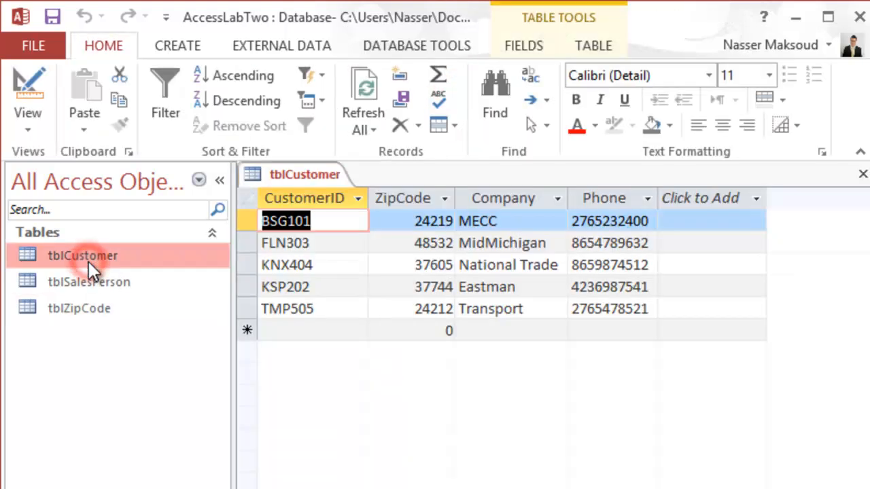
{"action": "double_click", "coordinate": [77, 312]}
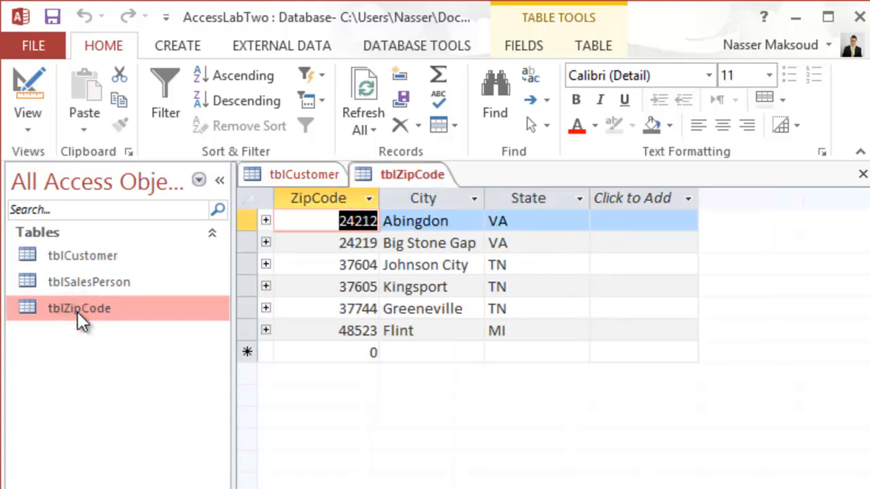
Compare the ZipCodes of customers BSG101 and FLN303 in tblCustomer with the Big Stone Gap and Flint entries in tblZipCode.
{"action": "left_click", "coordinate": [312, 175]}
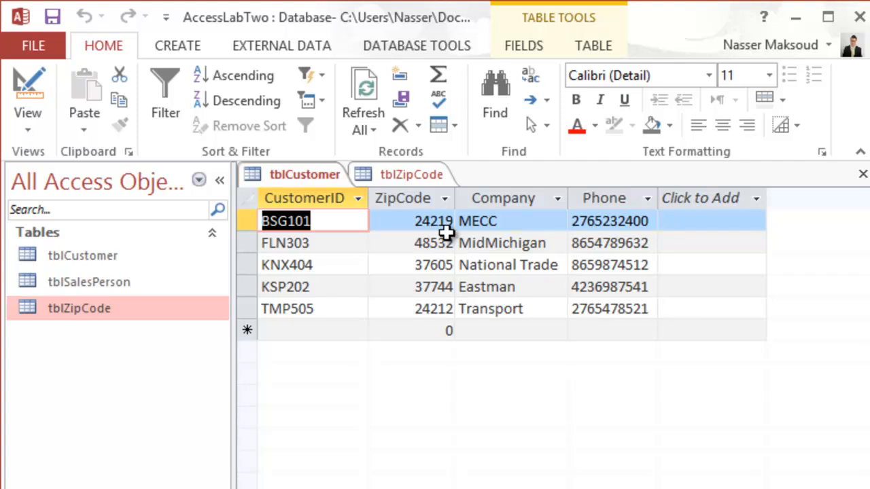
{"action": "left_click", "coordinate": [364, 175]}
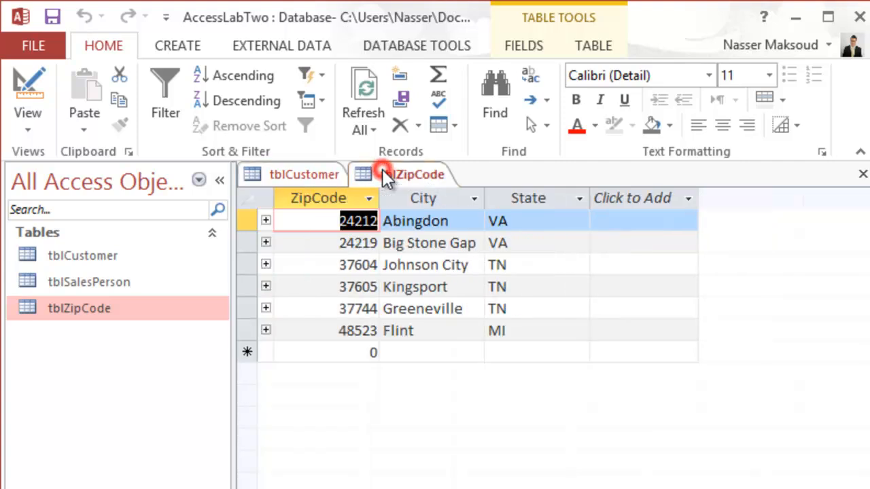
{"action": "left_click", "coordinate": [308, 176]}
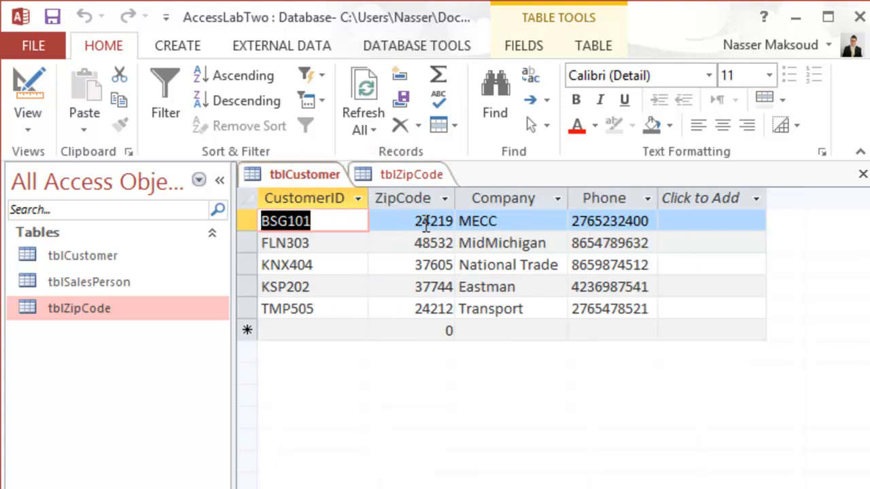
{"action": "left_click", "coordinate": [412, 177]}
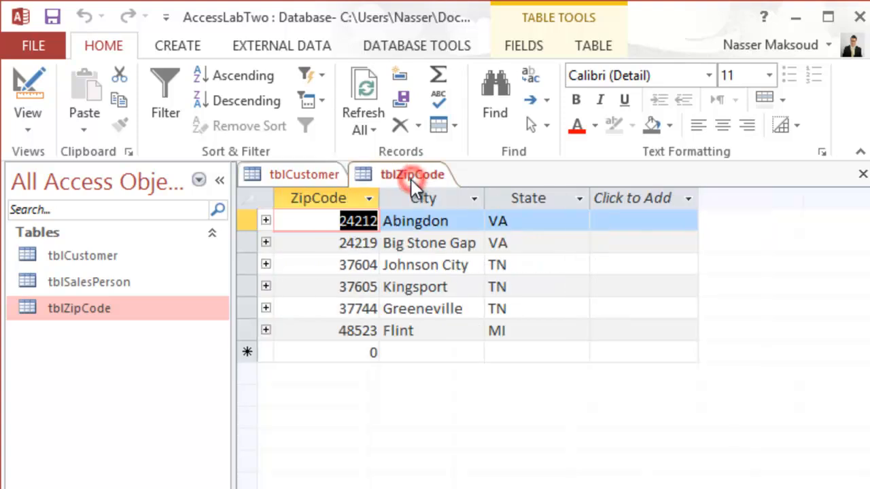
{"action": "left_click", "coordinate": [373, 246]}
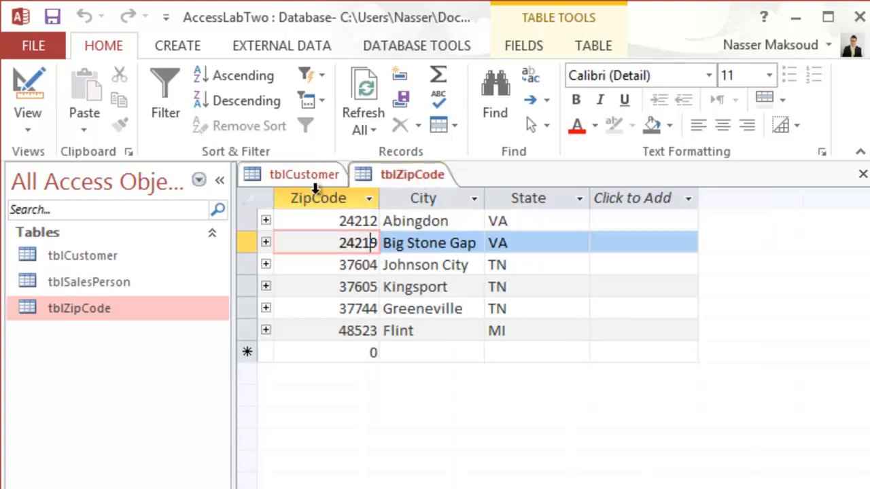
{"action": "left_click", "coordinate": [314, 178]}
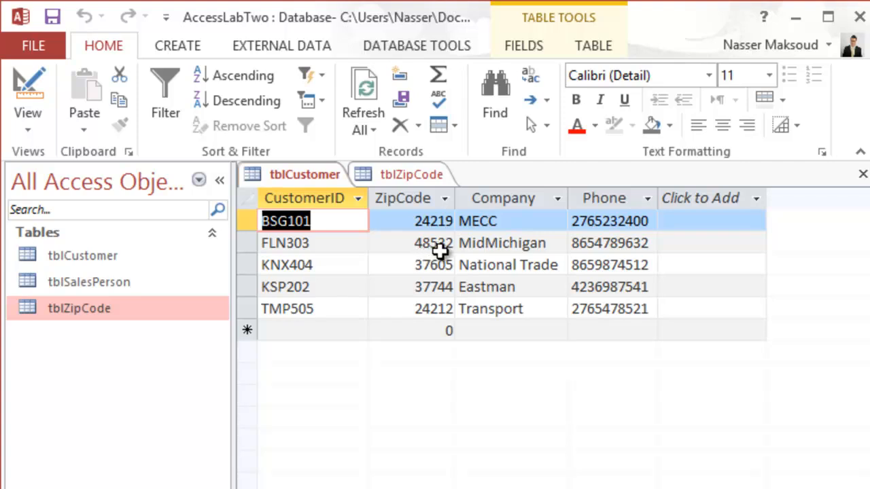
{"action": "left_click", "coordinate": [418, 171]}
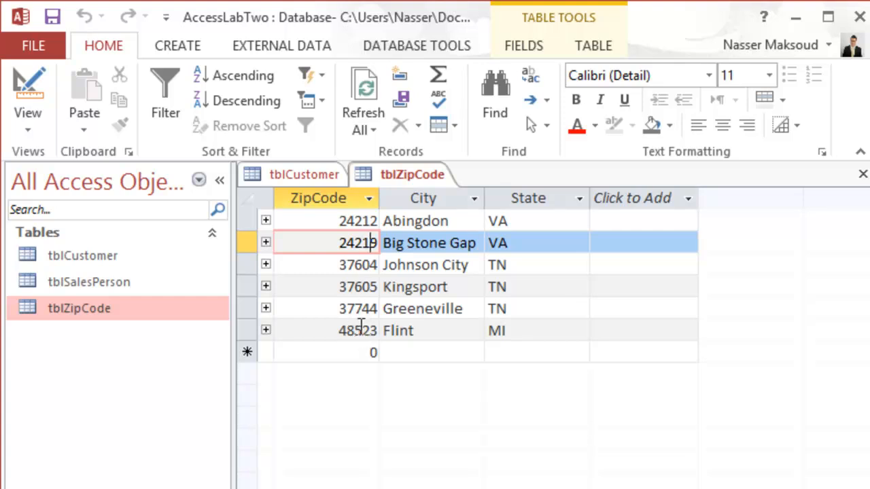
Set the ZipCode of customer FLN303 (MidMichigan) in tblCustomer to 48523.
{"action": "left_click", "coordinate": [317, 171]}
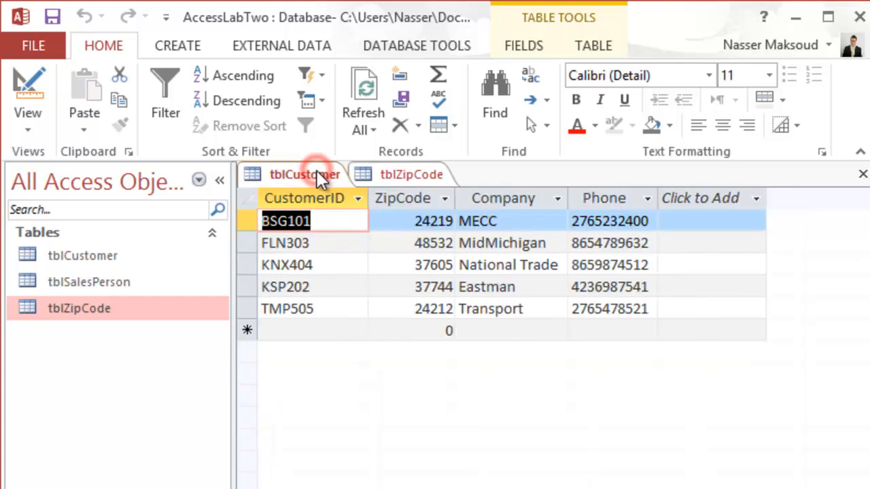
{"action": "left_click", "coordinate": [435, 243]}
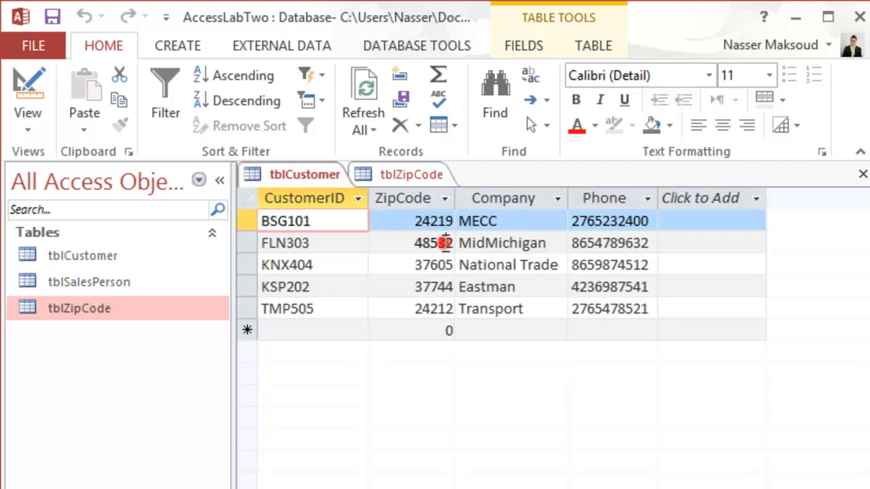
{"action": "key", "text": "BackSpace"}
{"action": "key", "text": "BackSpace"}
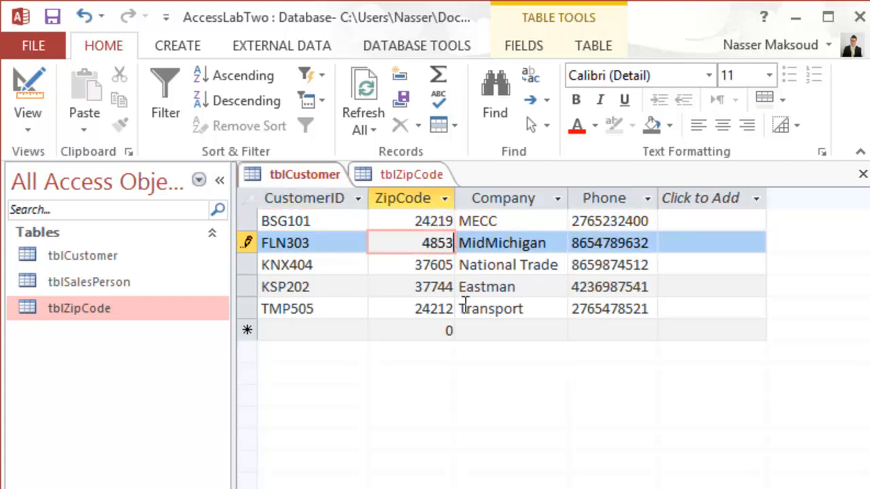
{"action": "type", "text": "23"}
{"action": "key", "text": "Tab"}
Check the ZipCodes of customers KNX404 and KSP202 in tblCustomer against the entries in tblZipCode.
{"action": "left_click", "coordinate": [426, 264]}
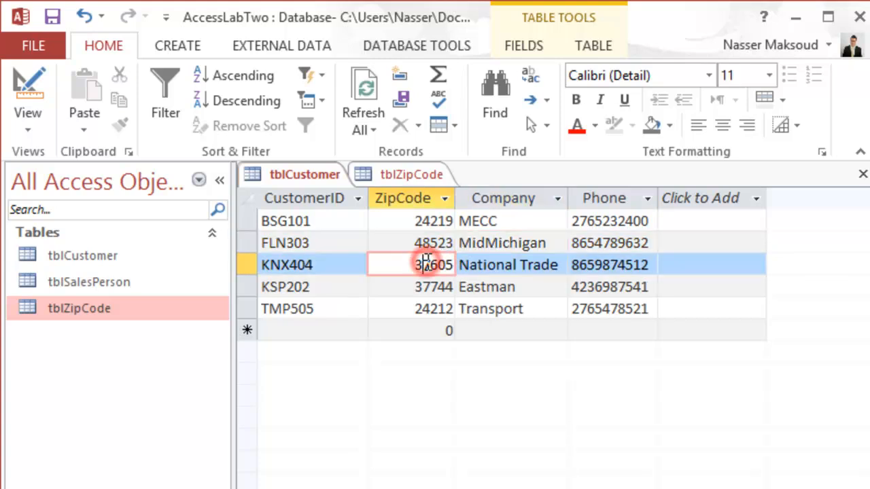
{"action": "left_click", "coordinate": [399, 176]}
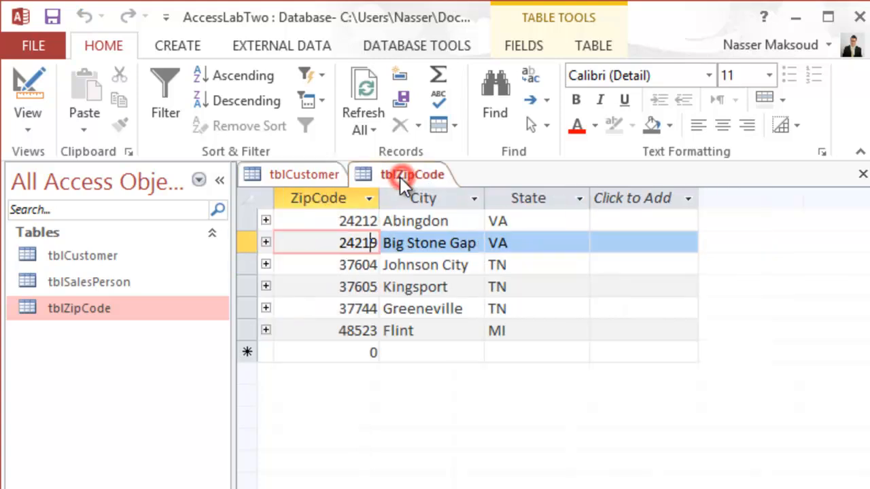
{"action": "left_click", "coordinate": [308, 178]}
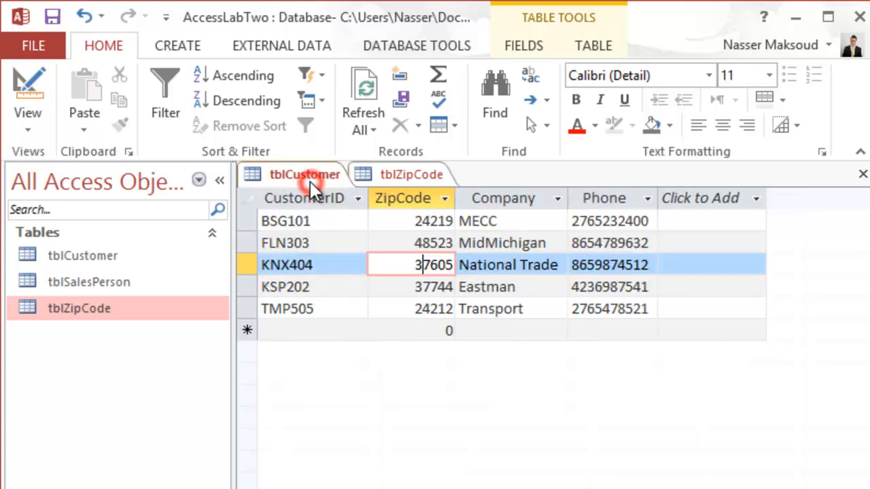
{"action": "left_click", "coordinate": [412, 286]}
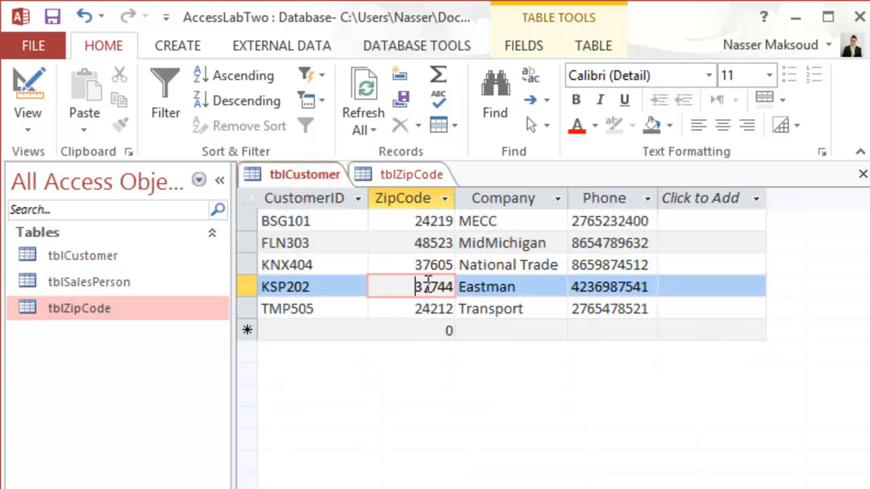
{"action": "left_click", "coordinate": [399, 178]}
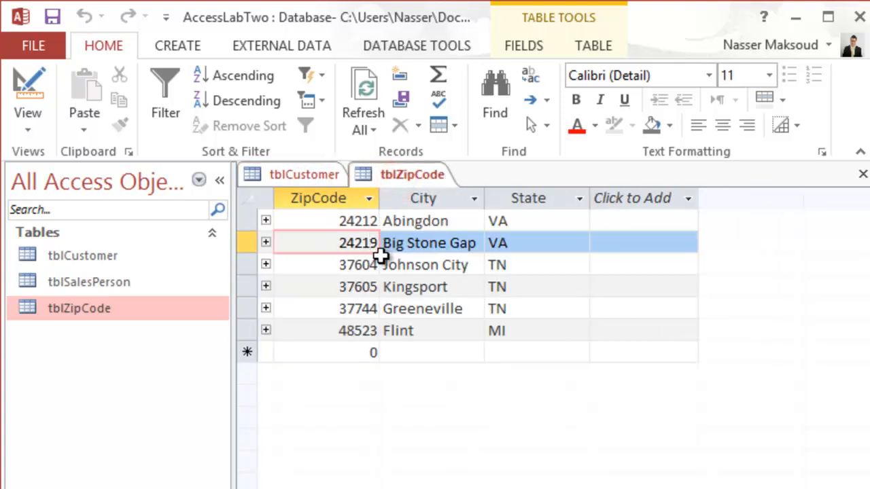
{"action": "left_click", "coordinate": [322, 175]}
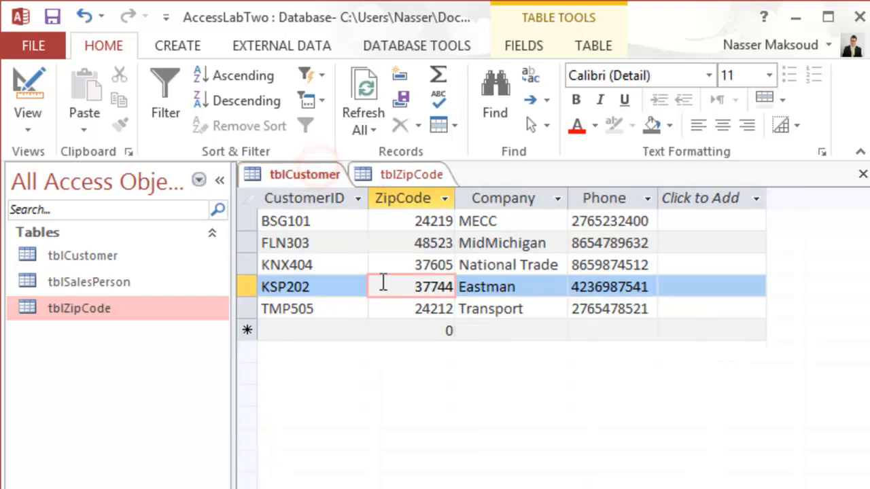
{"action": "left_click", "coordinate": [399, 179]}
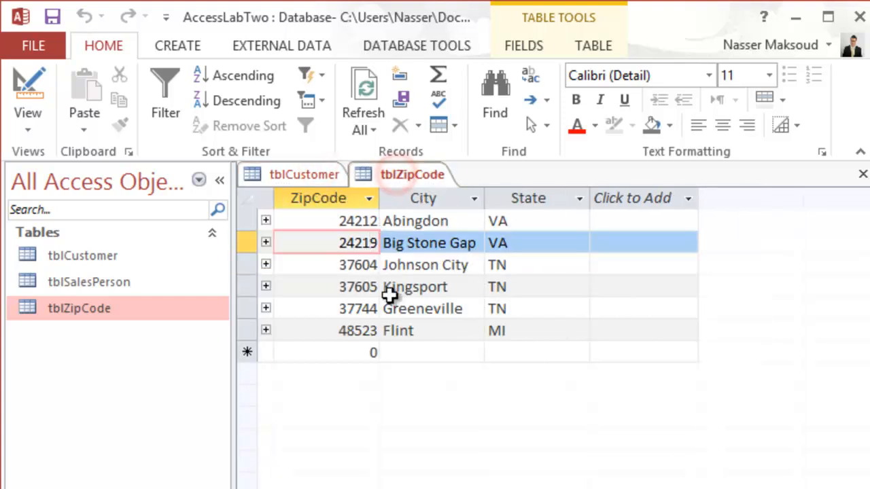
Close the tblZipCode and tblCustomer tables.
{"action": "right_click", "coordinate": [392, 174]}
{"action": "left_click", "coordinate": [433, 215]}
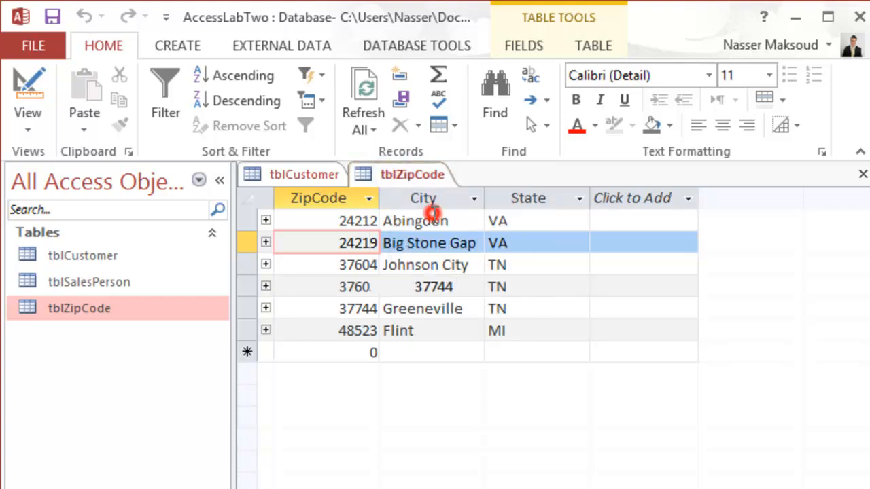
{"action": "right_click", "coordinate": [307, 174]}
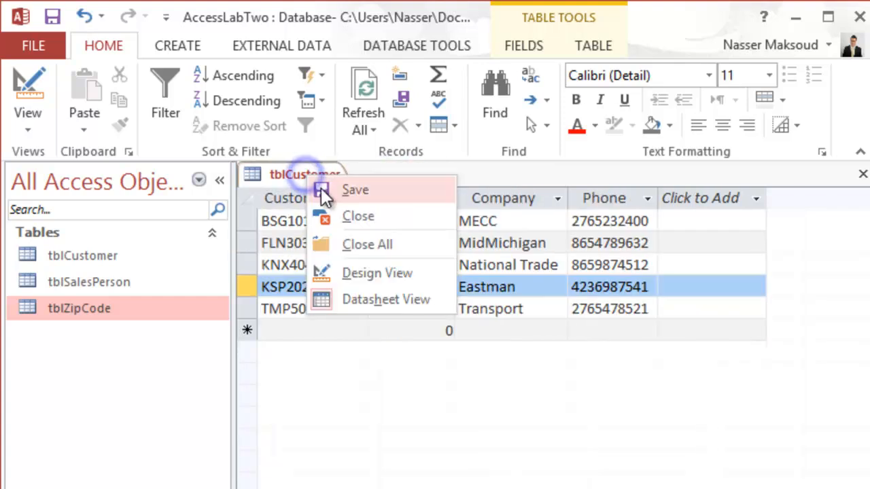
{"action": "left_click", "coordinate": [348, 211]}
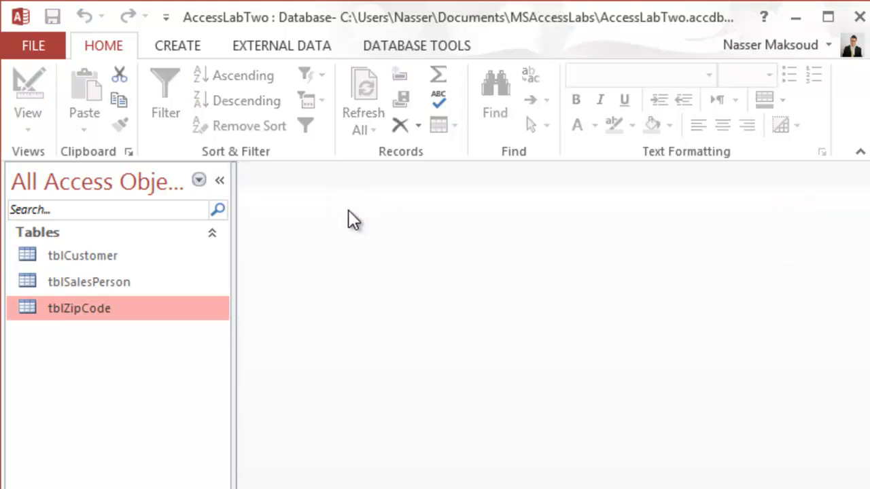
Reopen the relationships layout and enforce referential integrity with Cascade Update Related Fields on the ZipCode relationship between tblZipCode and tblCustomer.
{"action": "left_click", "coordinate": [396, 46]}
{"action": "left_click", "coordinate": [260, 89]}
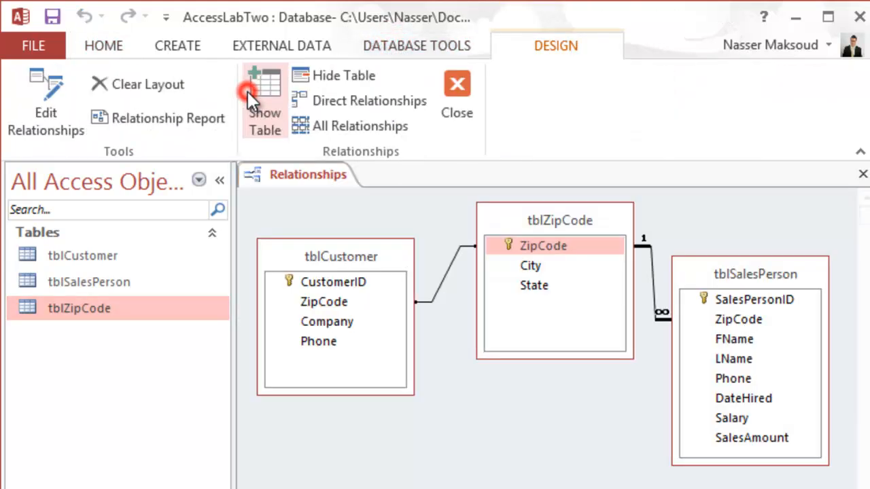
{"action": "double_click", "coordinate": [448, 272]}
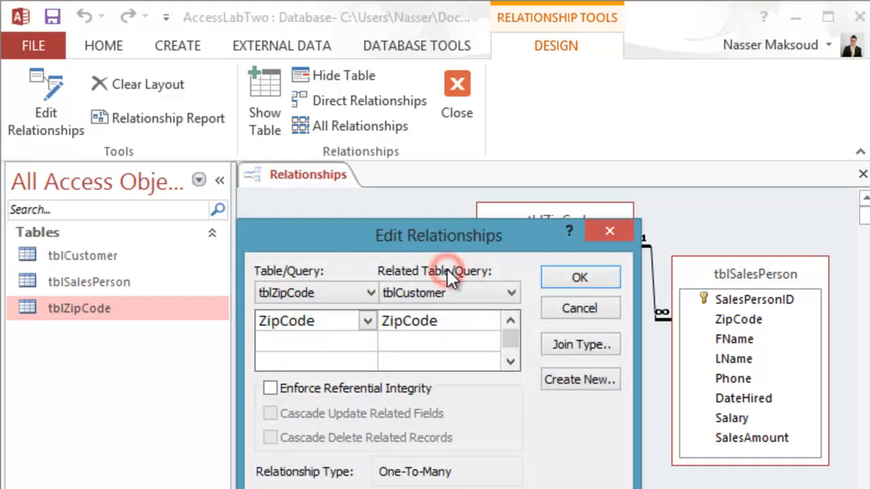
{"action": "left_click", "coordinate": [328, 385]}
{"action": "left_click", "coordinate": [294, 416]}
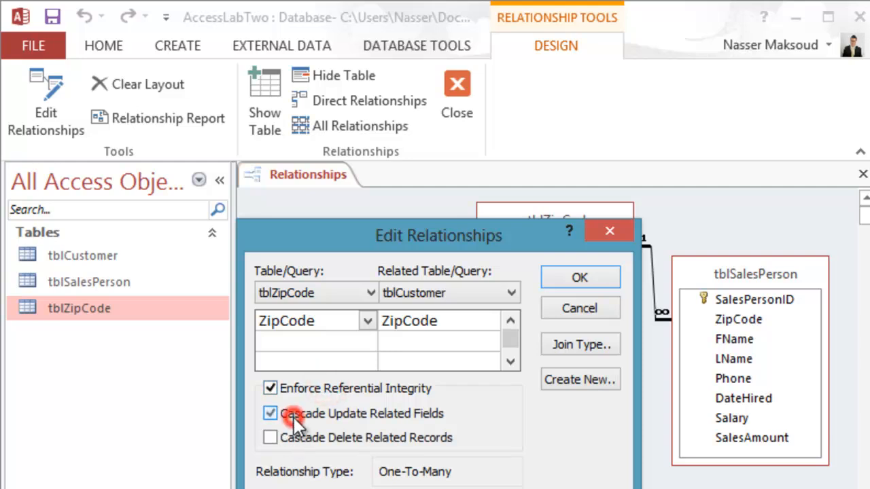
{"action": "left_click", "coordinate": [561, 274]}
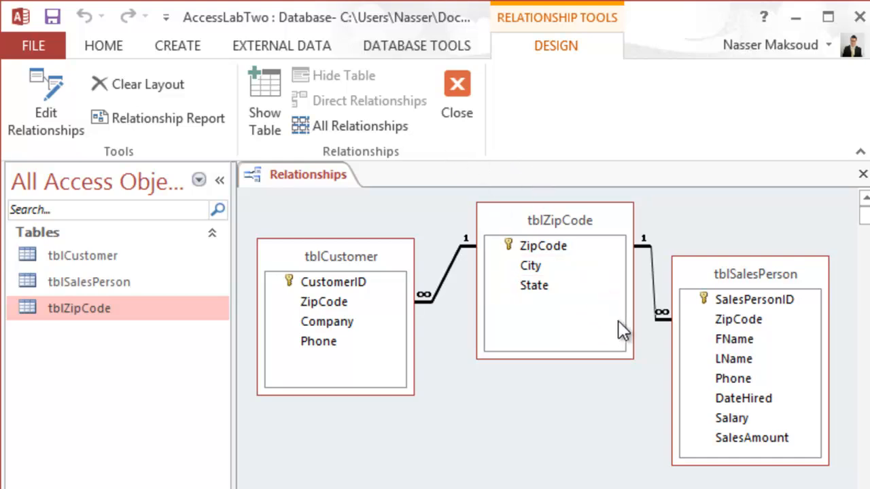
Save the relationships layout and minimize the database window to return to the lab instructions document.
{"action": "left_click", "coordinate": [54, 16]}
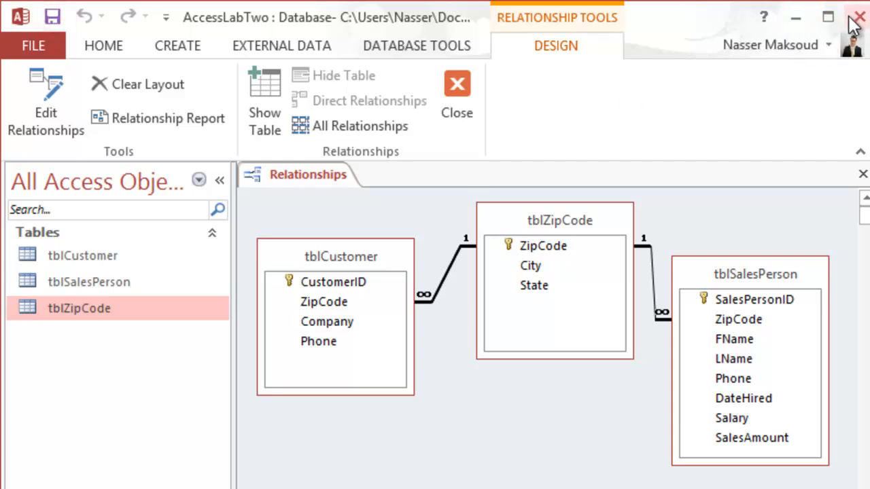
{"action": "left_click", "coordinate": [794, 15]}
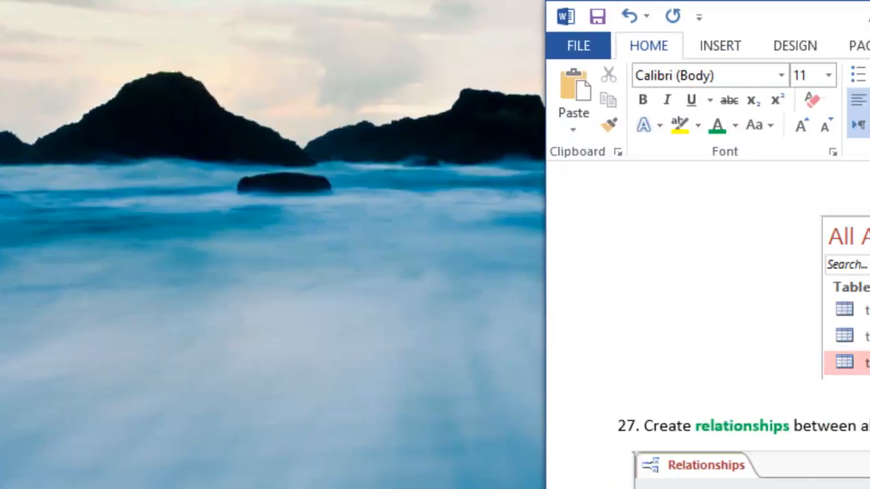